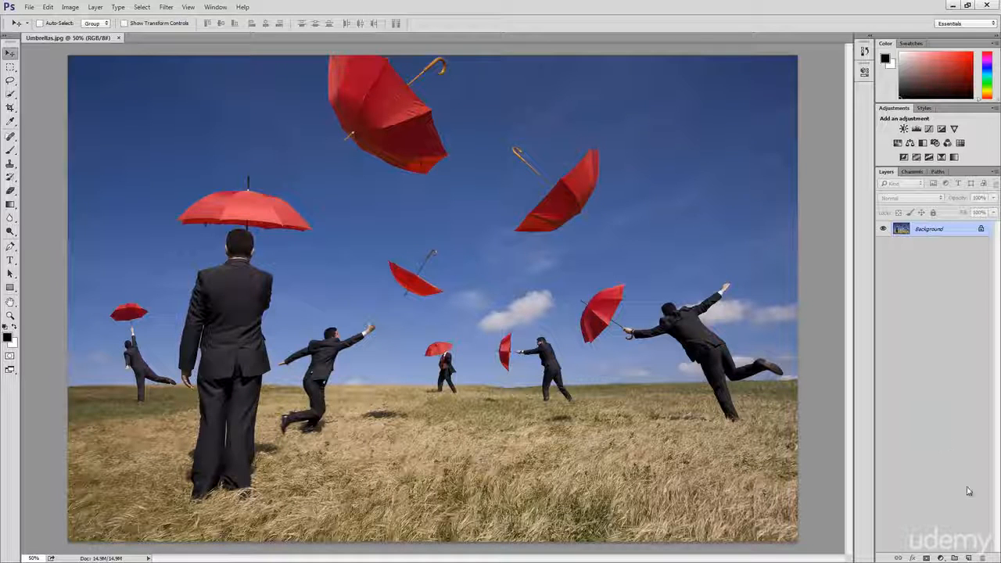
# - Add a new layer above the Background and fill it with the Clouds render filter
pyautogui.click(969, 557)
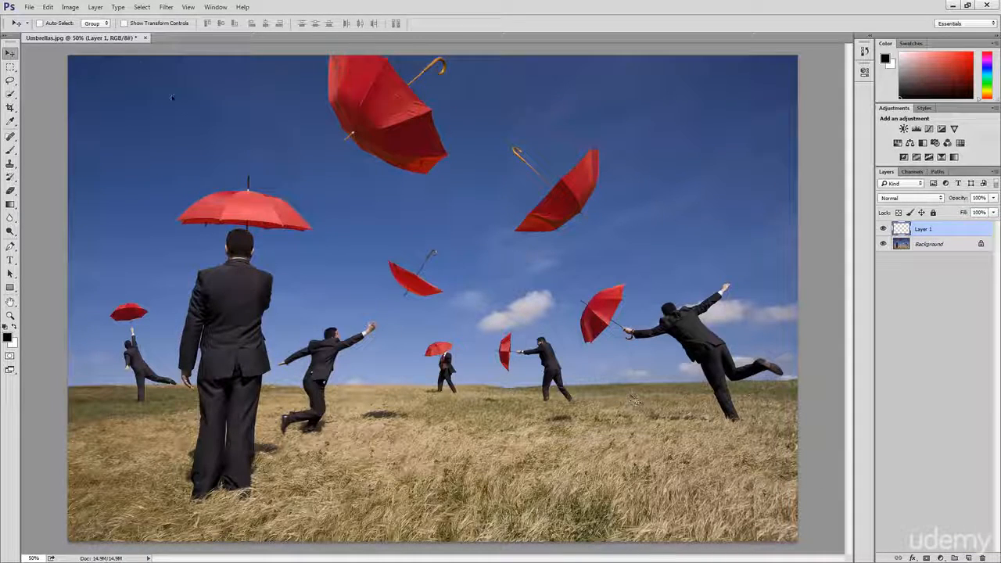
pyautogui.click(166, 7)
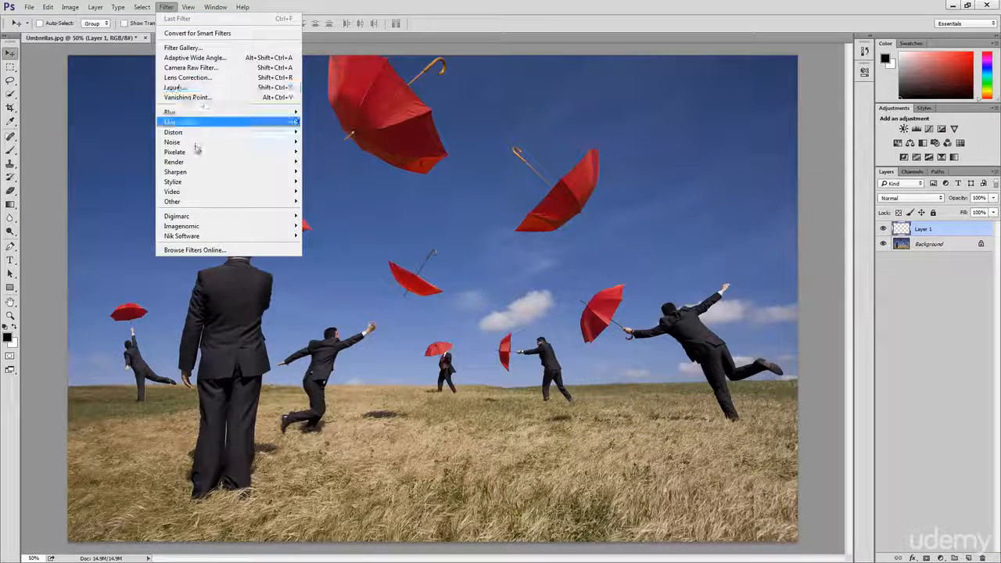
pyautogui.moveTo(199, 167)
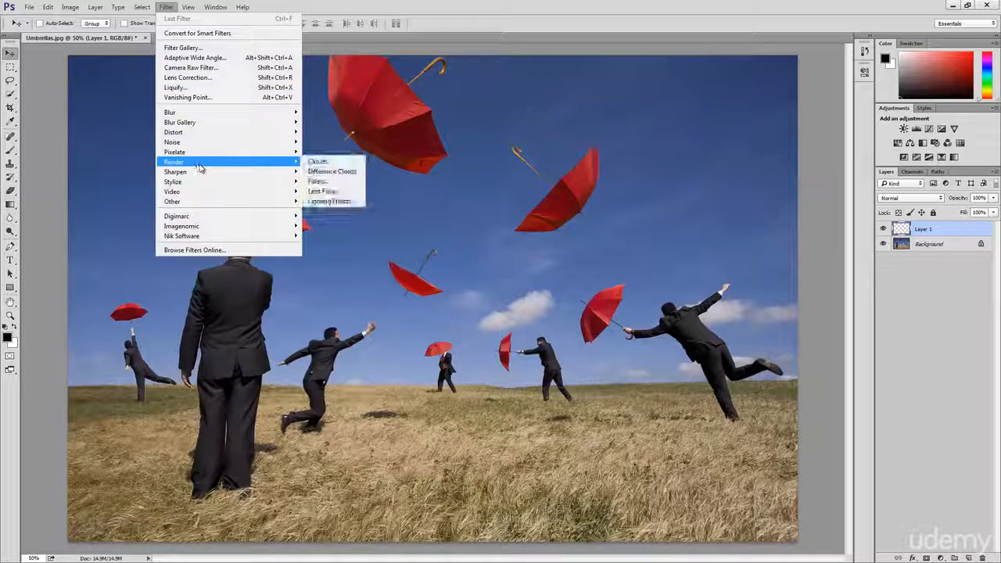
pyautogui.click(340, 163)
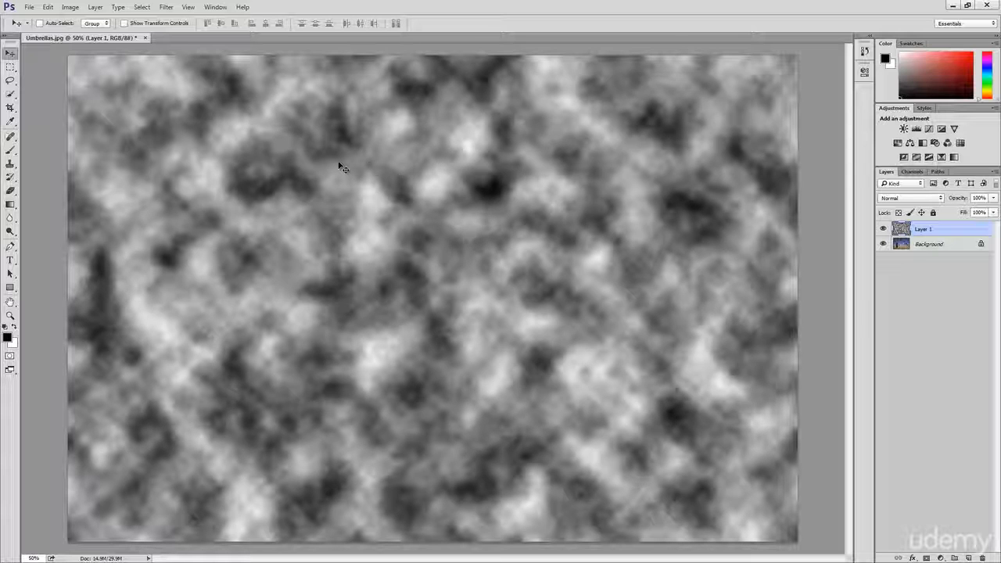
# - Set the clouds layer's blend mode to Hard Light and hide that layer
pyautogui.click(932, 200)
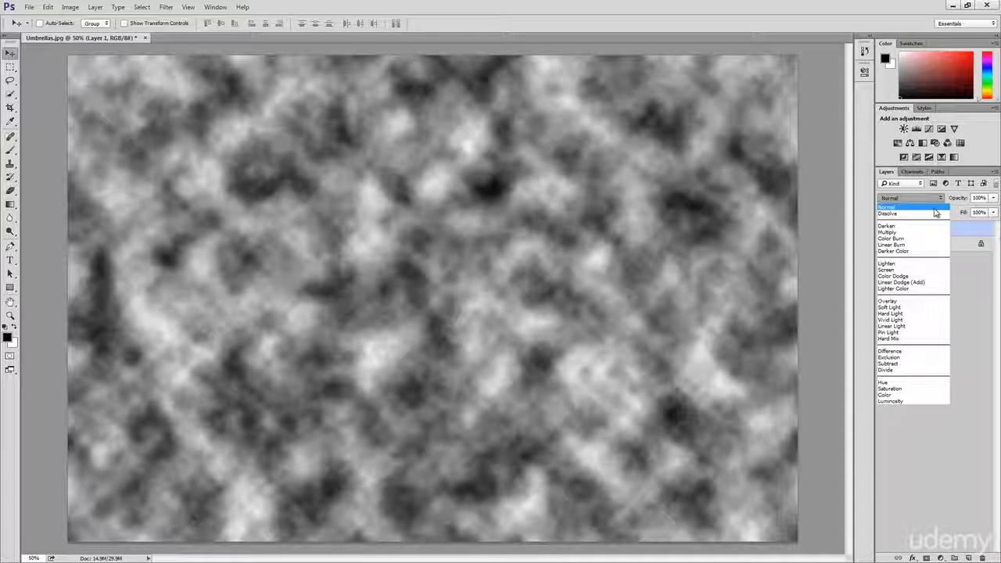
pyautogui.click(914, 313)
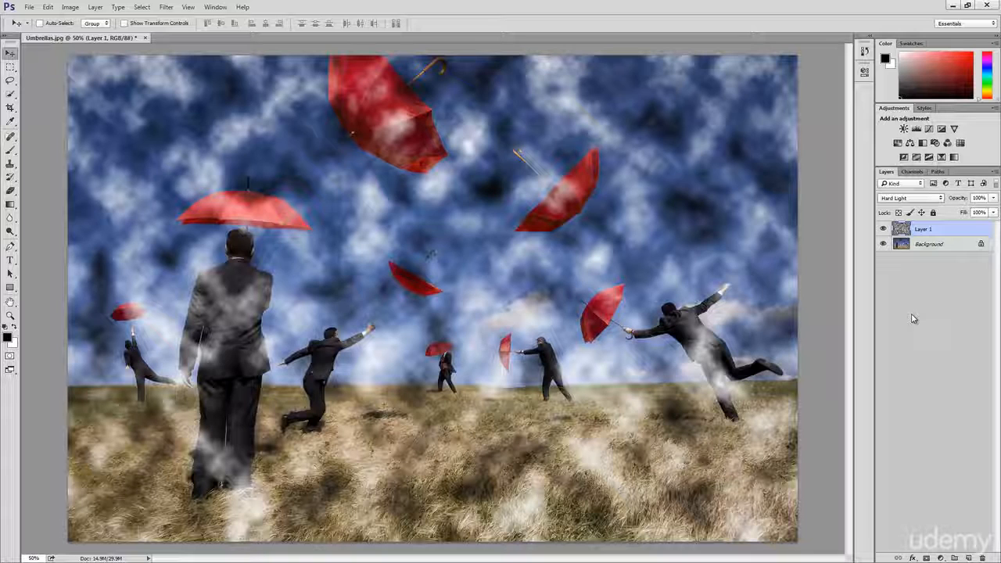
pyautogui.click(883, 229)
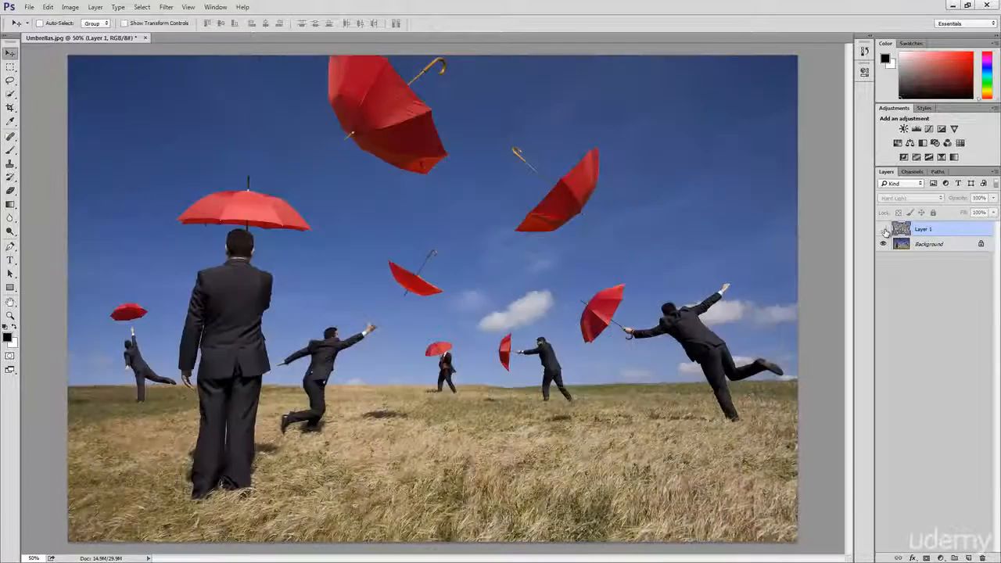
# - Select the upper sky on the Background layer with the Magic Wand, including the dark upper-left corner of the photo
pyautogui.moveTo(923, 244); pyautogui.dragTo(942, 247)
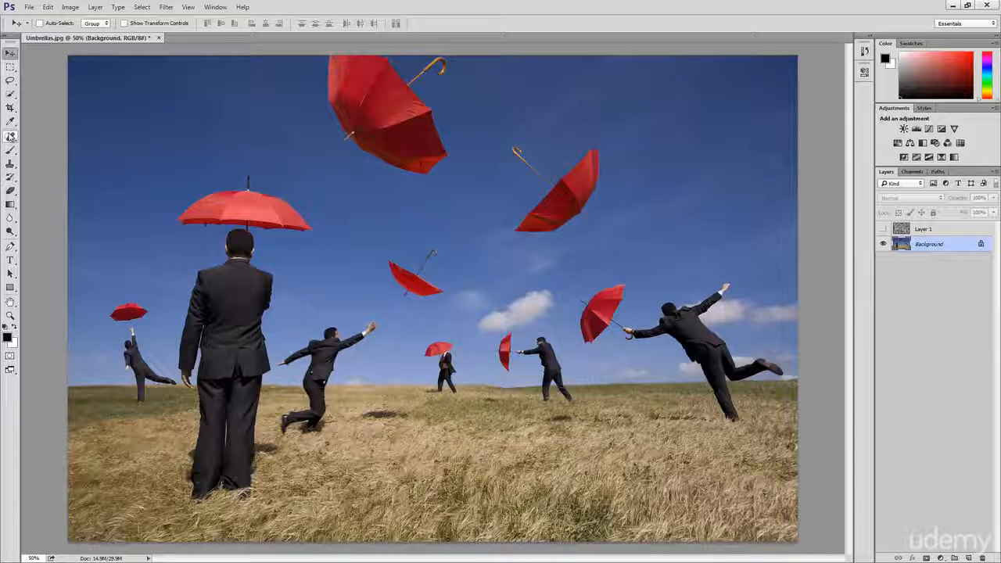
pyautogui.click(17, 96)
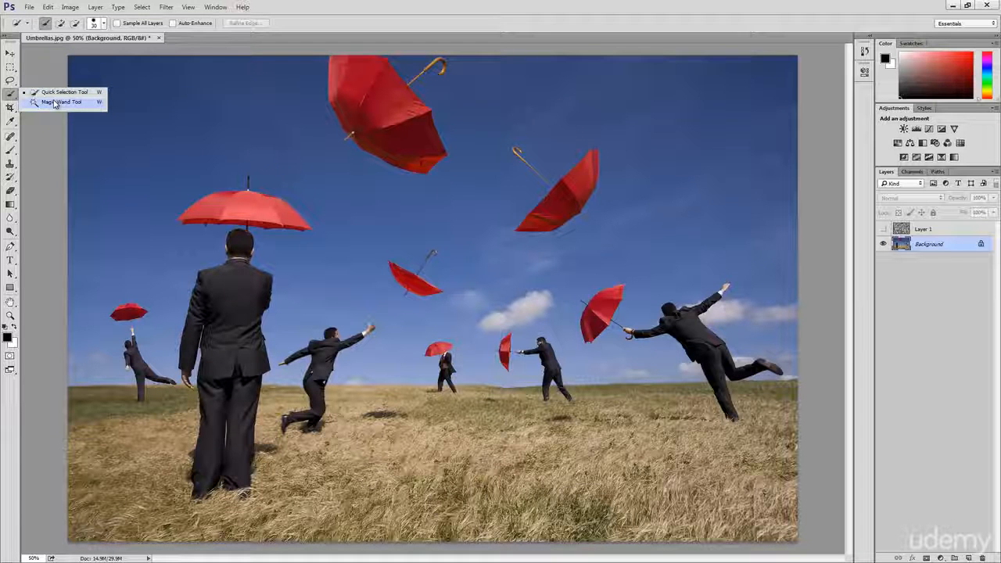
pyautogui.click(54, 102)
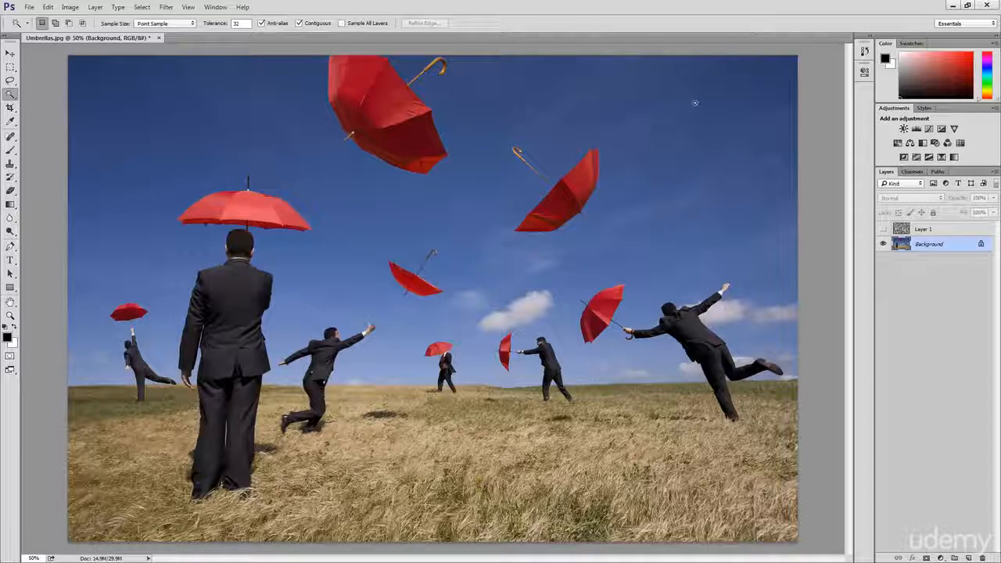
pyautogui.click(749, 61)
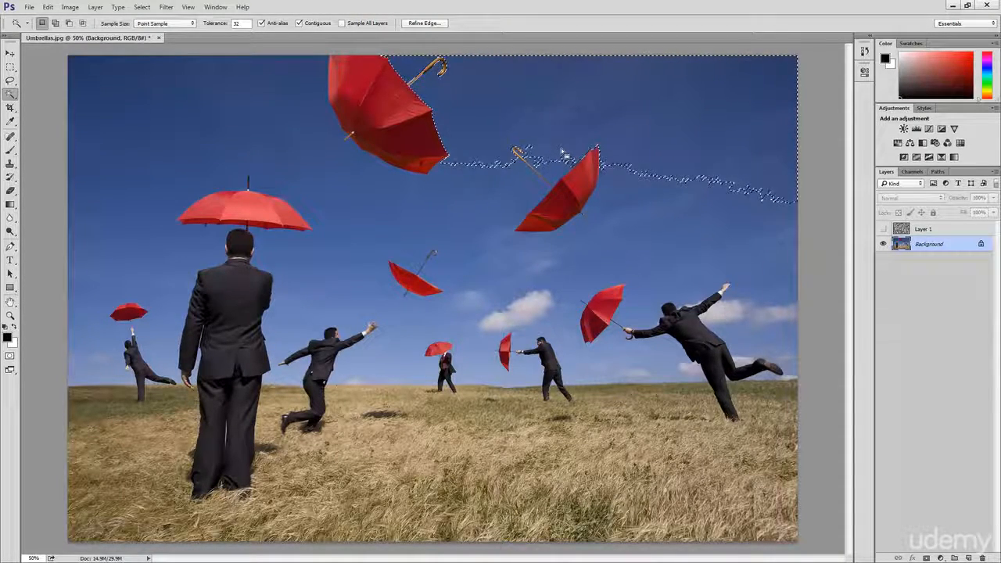
pyautogui.press('shift')
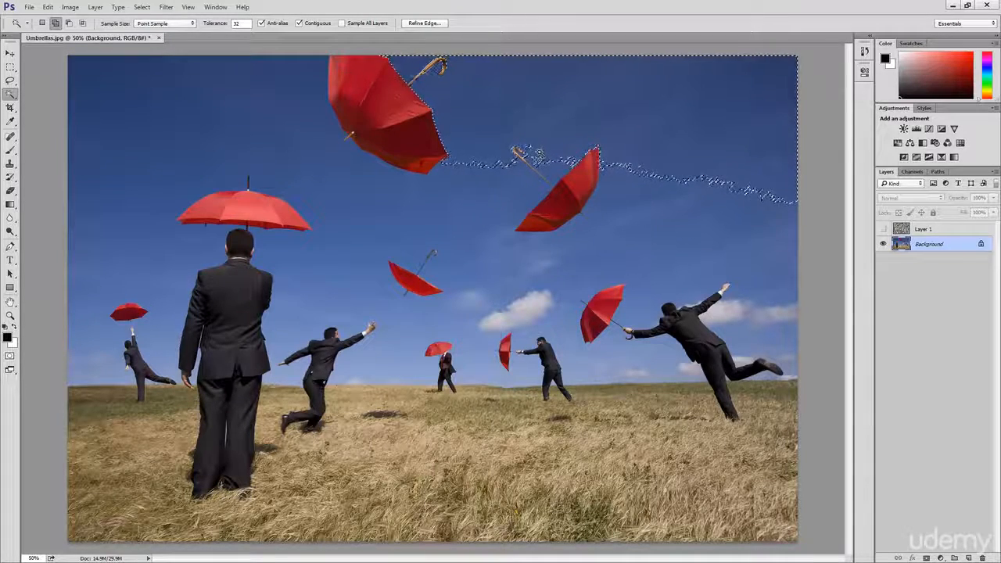
pyautogui.click(538, 153)
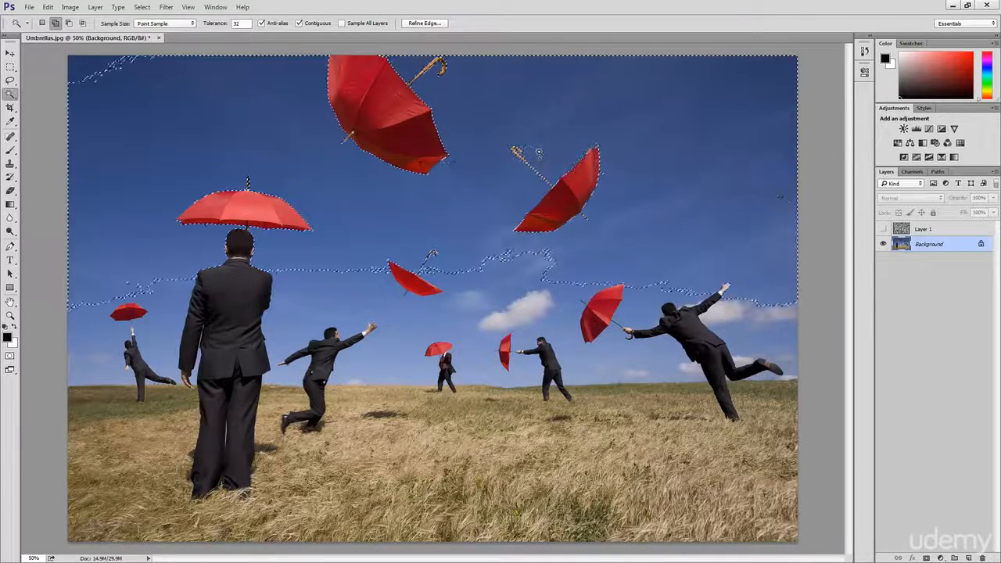
pyautogui.click(101, 92)
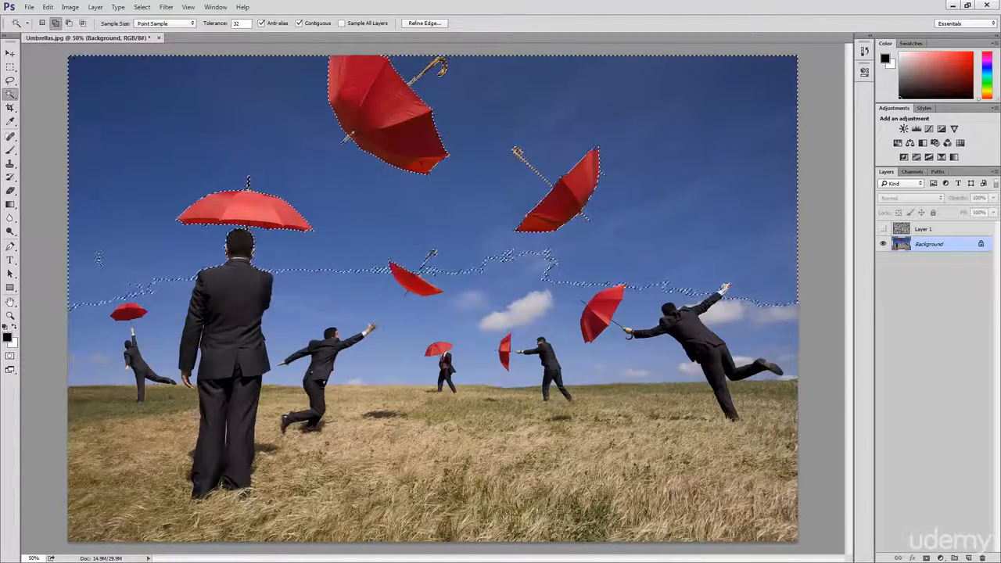
# - Extend the selection over the lower sky down to the horizon, including the white clouds and the area around the leaning man
pyautogui.click(109, 284)
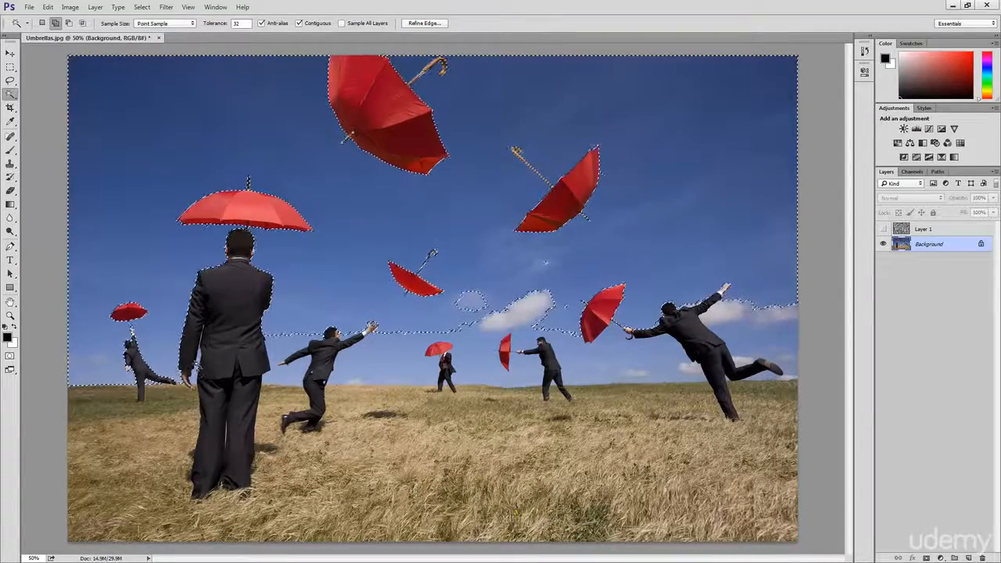
pyautogui.click(283, 339)
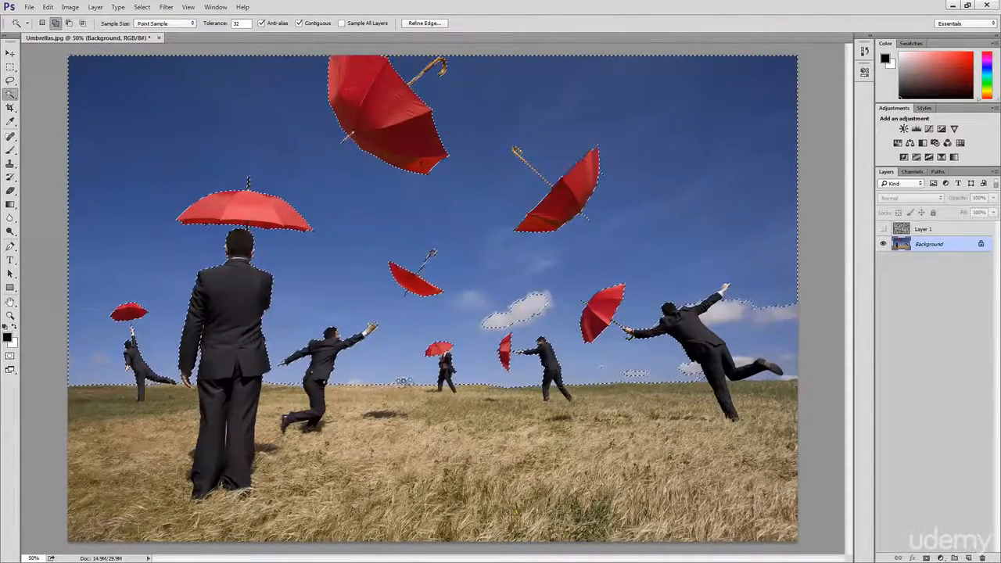
pyautogui.click(534, 314)
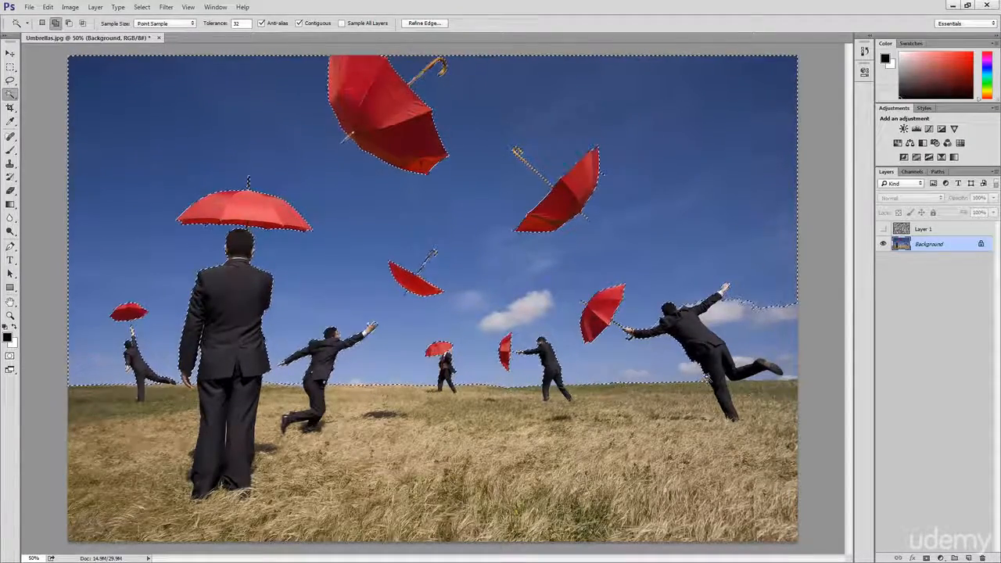
pyautogui.click(717, 315)
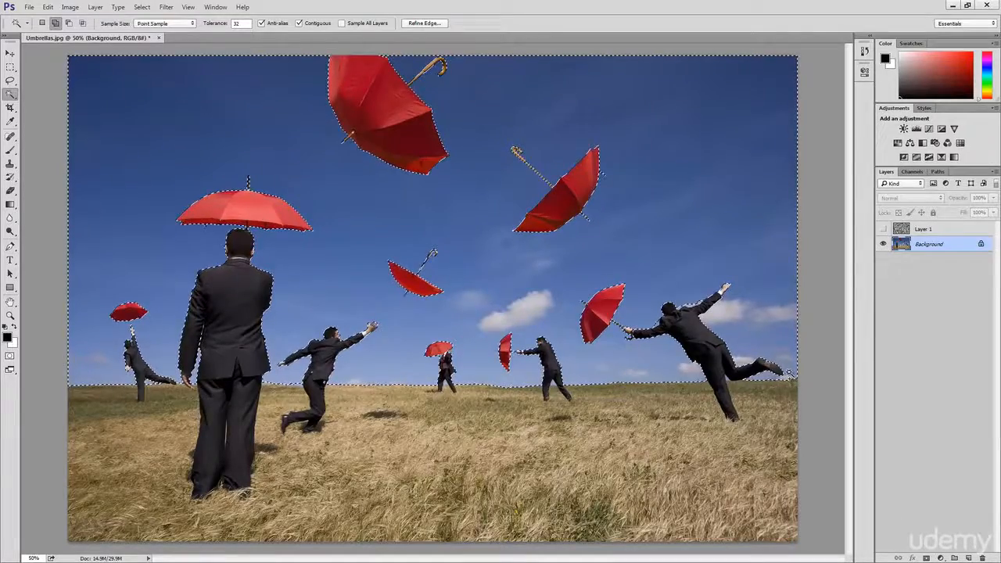
pyautogui.press('shift')
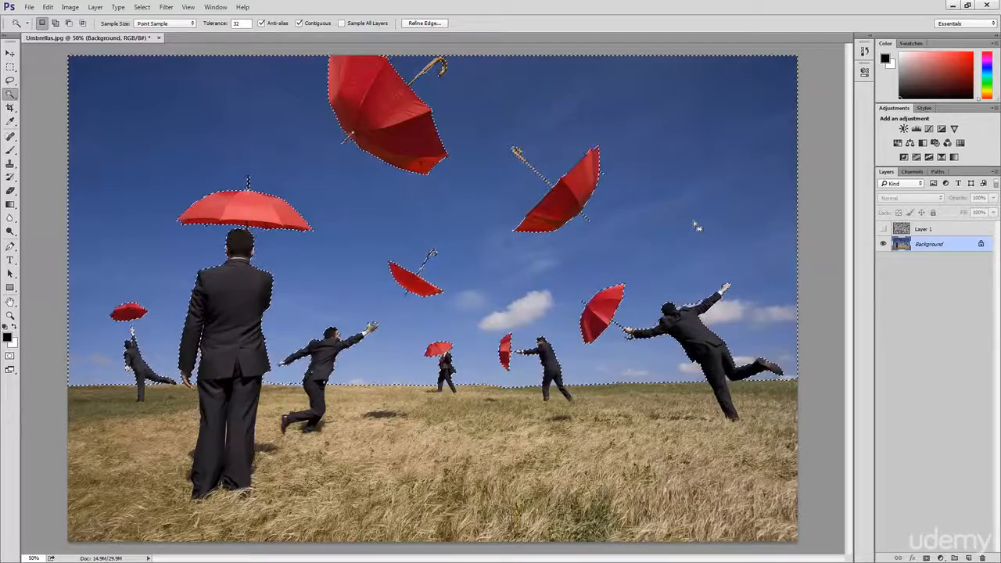
# - Show the clouds layer again and add a layer mask that limits it to the selected sky
pyautogui.click(883, 229)
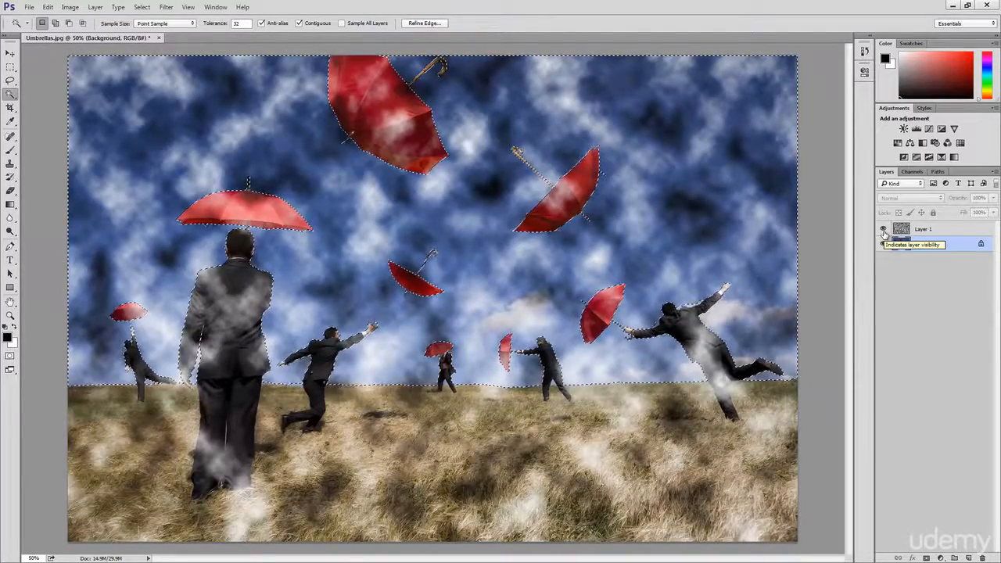
pyautogui.click(949, 229)
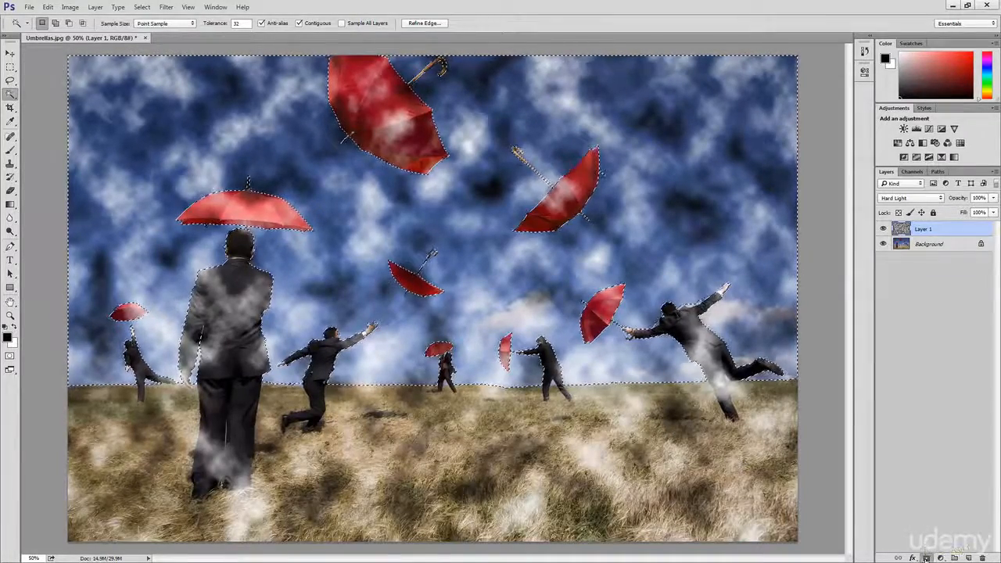
pyautogui.click(926, 557)
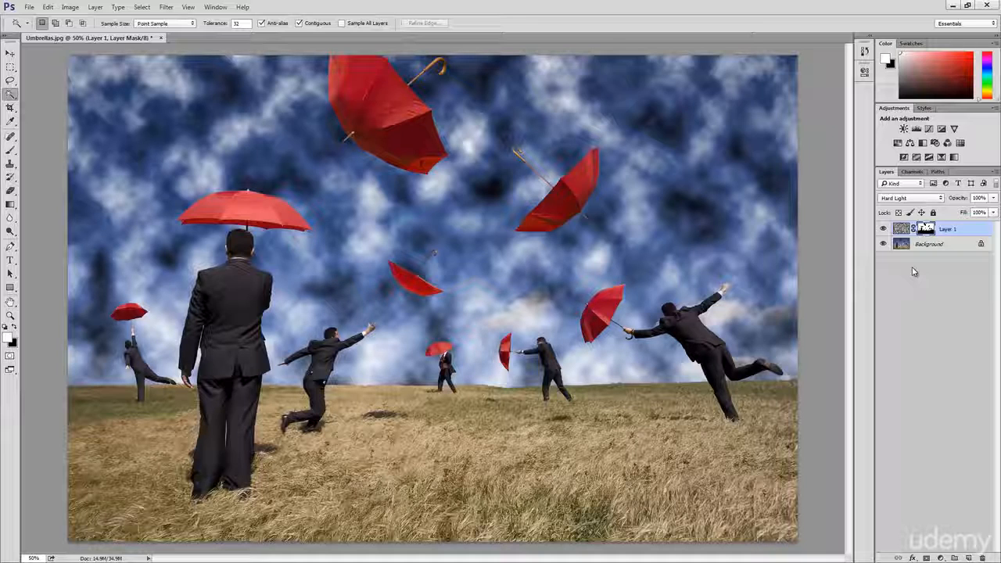
# - Add another layer on top and fill it with the black foreground color in Normal mode at 100% opacity
pyautogui.click(969, 558)
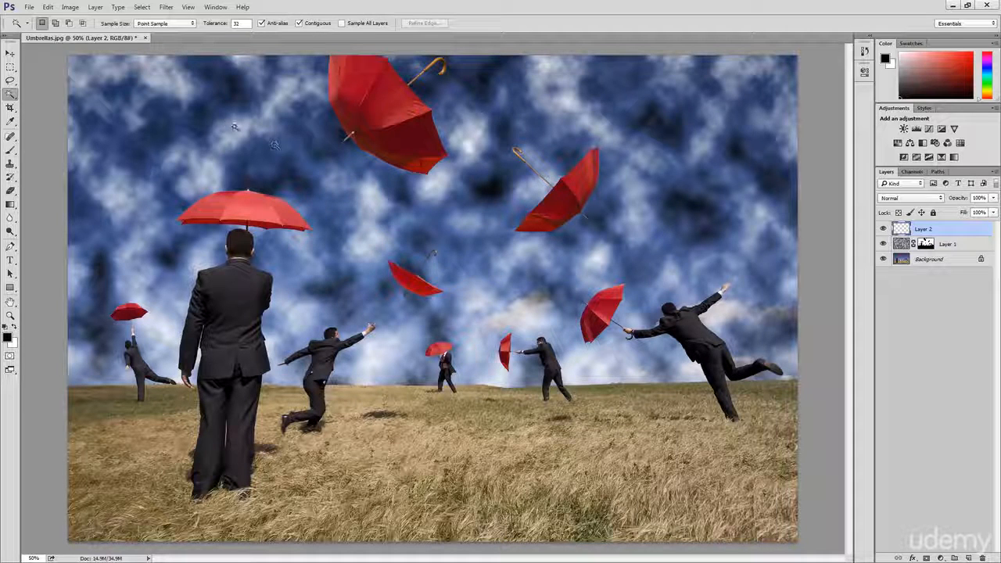
pyautogui.click(47, 7)
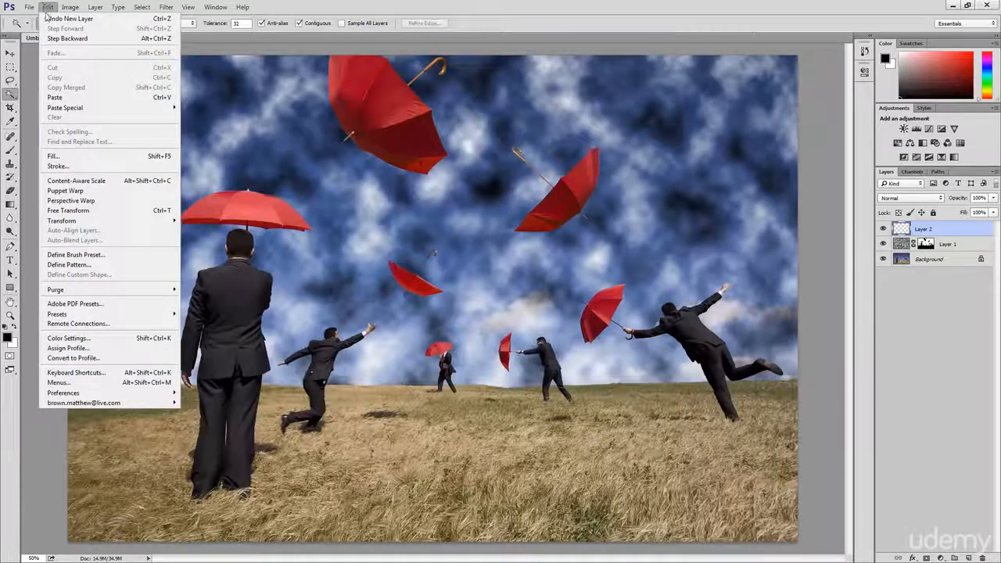
pyautogui.click(74, 160)
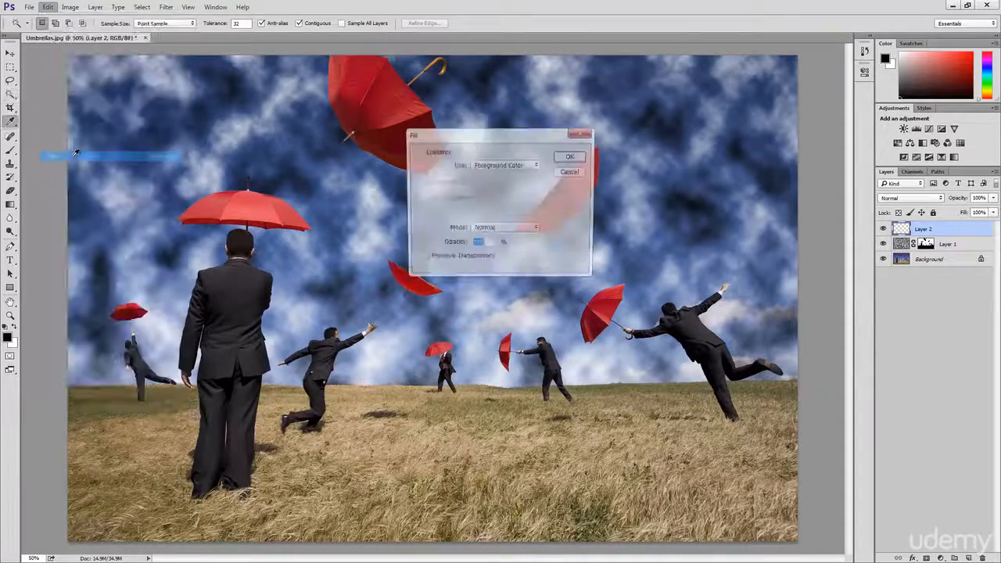
pyautogui.click(534, 166)
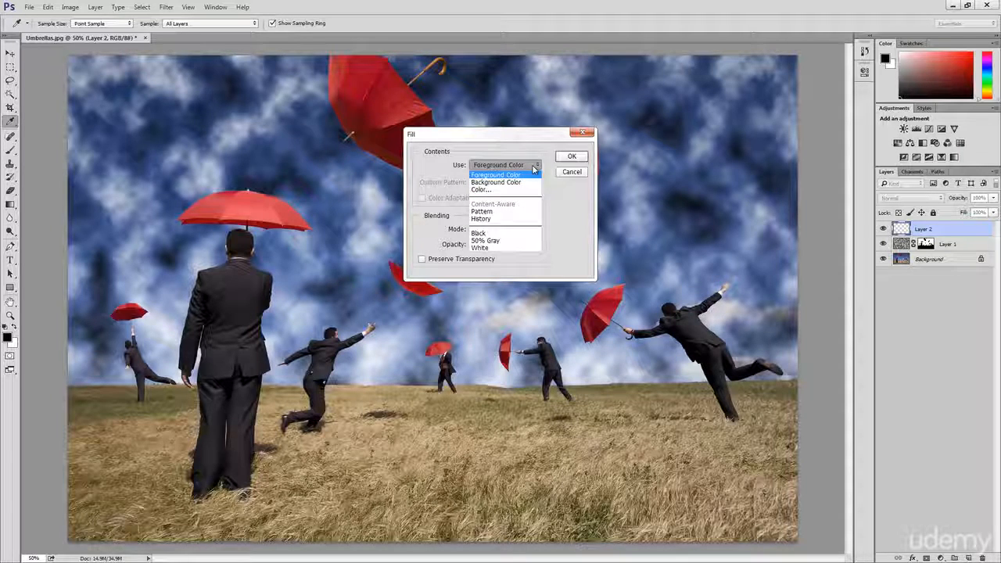
pyautogui.click(534, 166)
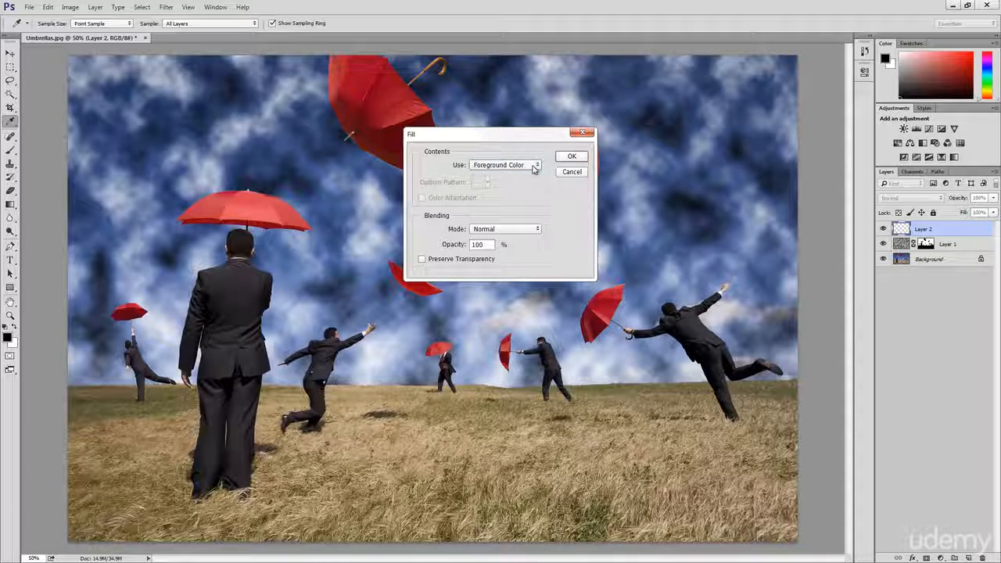
pyautogui.click(581, 160)
pyautogui.press('w')
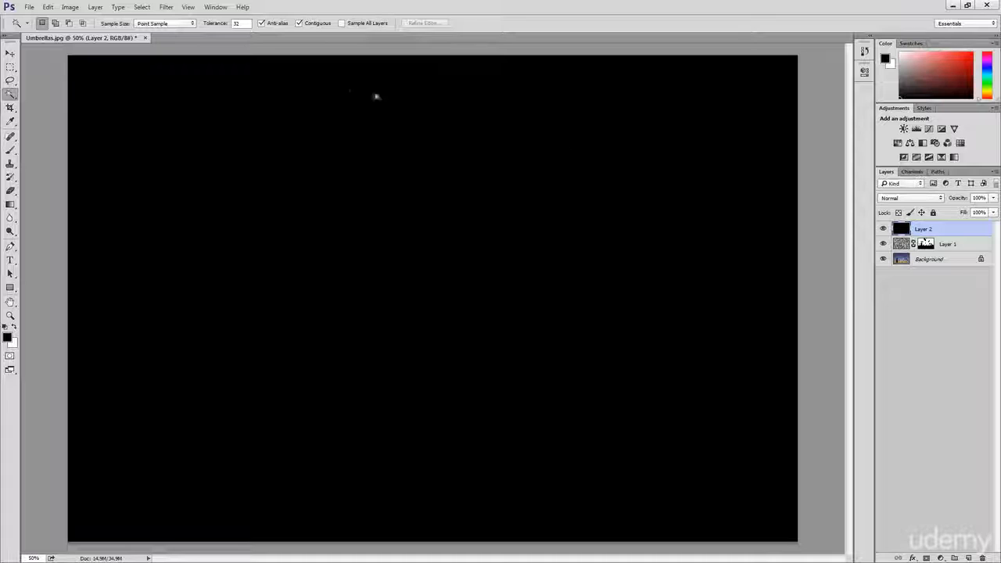
# - Apply the Fibers render filter to the black layer with Variance 50 and Strength 60
pyautogui.click(168, 8)
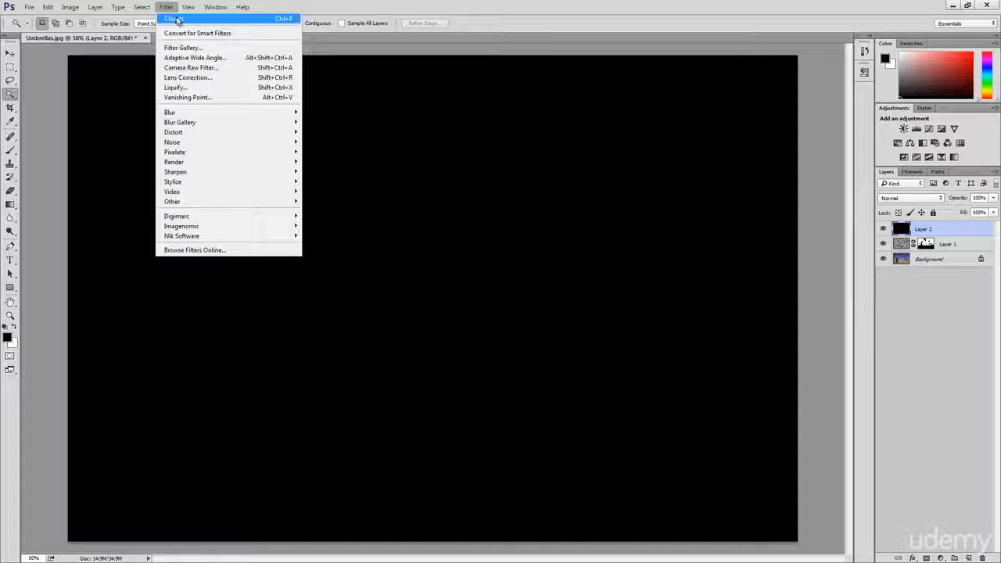
pyautogui.moveTo(262, 164)
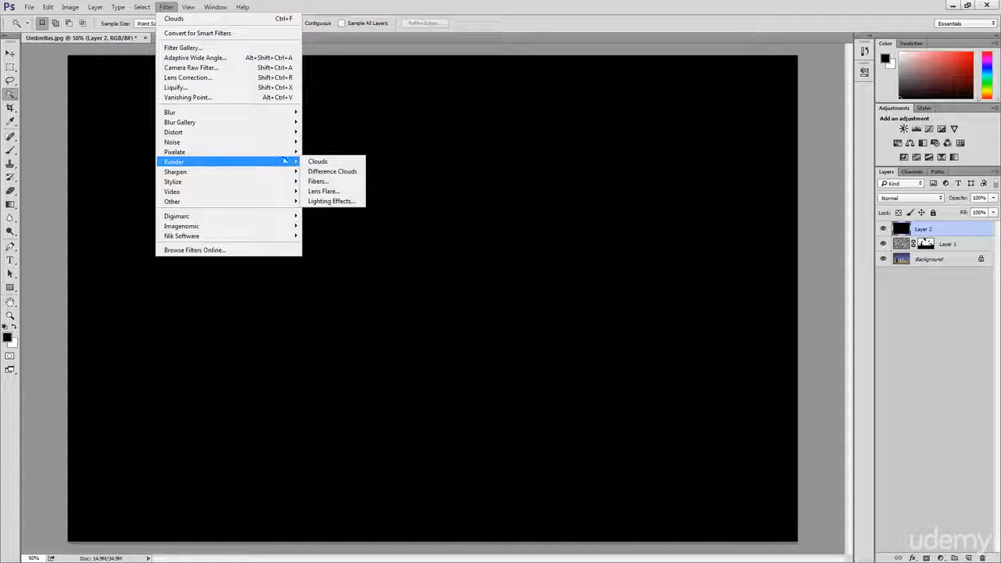
pyautogui.click(342, 186)
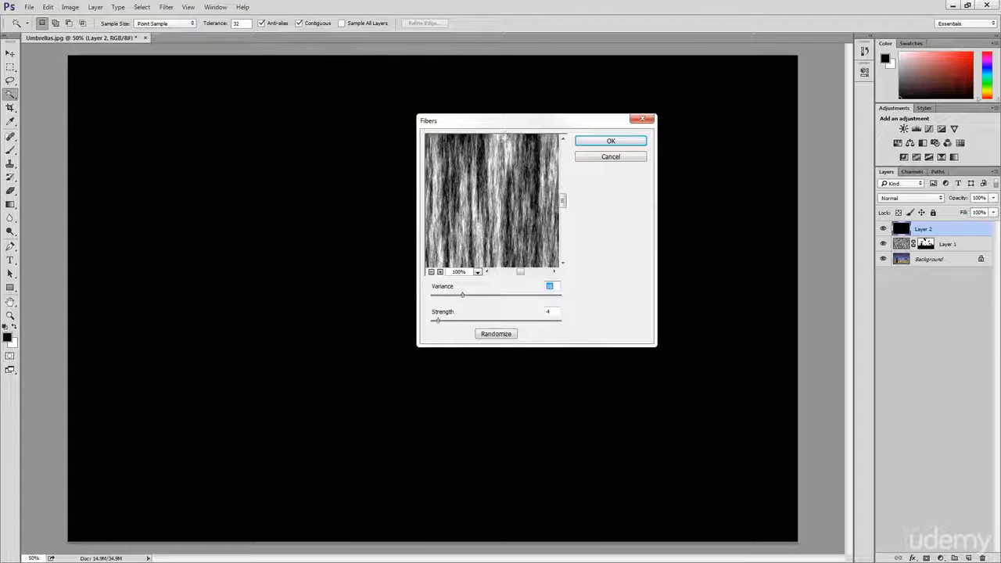
pyautogui.moveTo(515, 125); pyautogui.dragTo(610, 150)
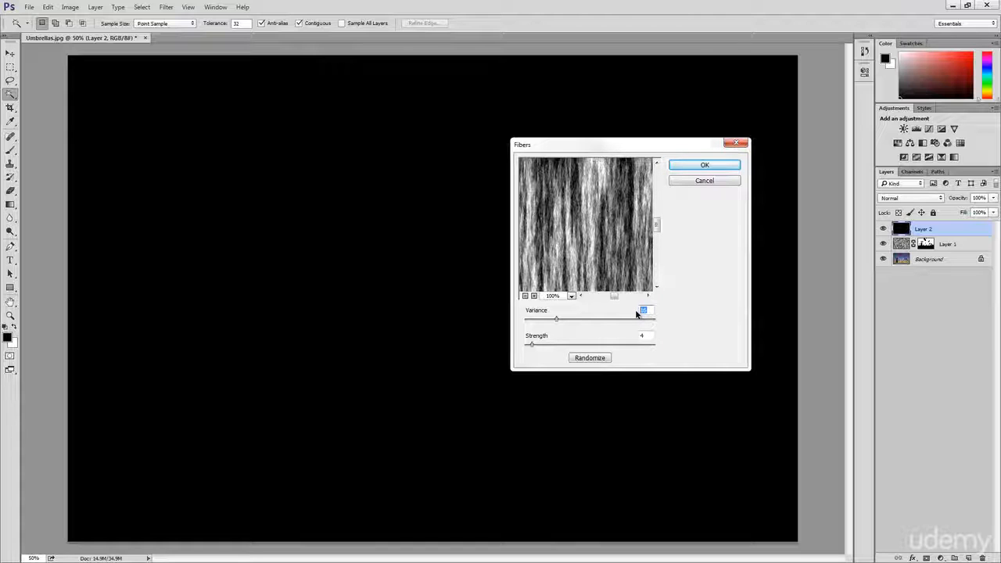
pyautogui.write('50')
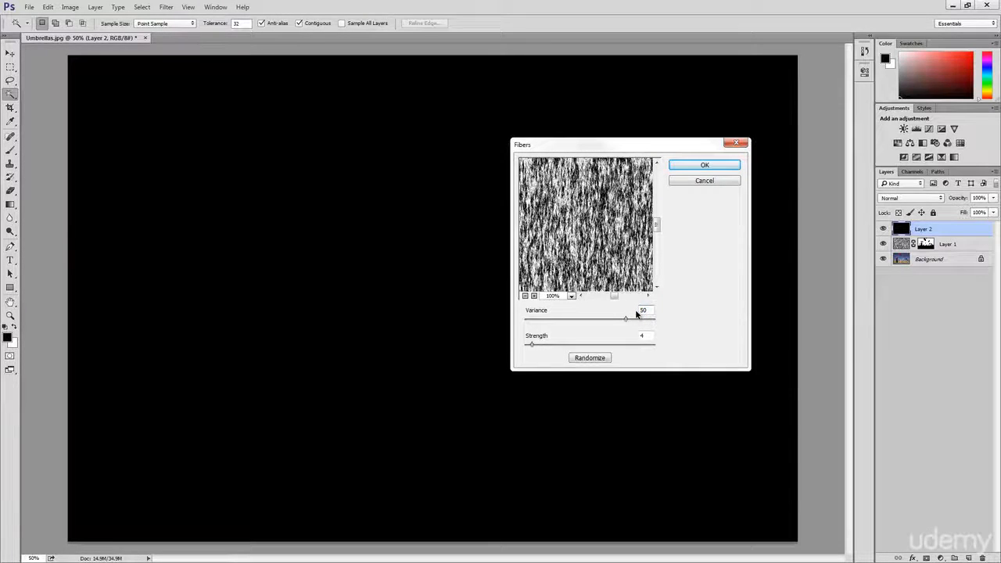
pyautogui.click(646, 335)
pyautogui.write('60')
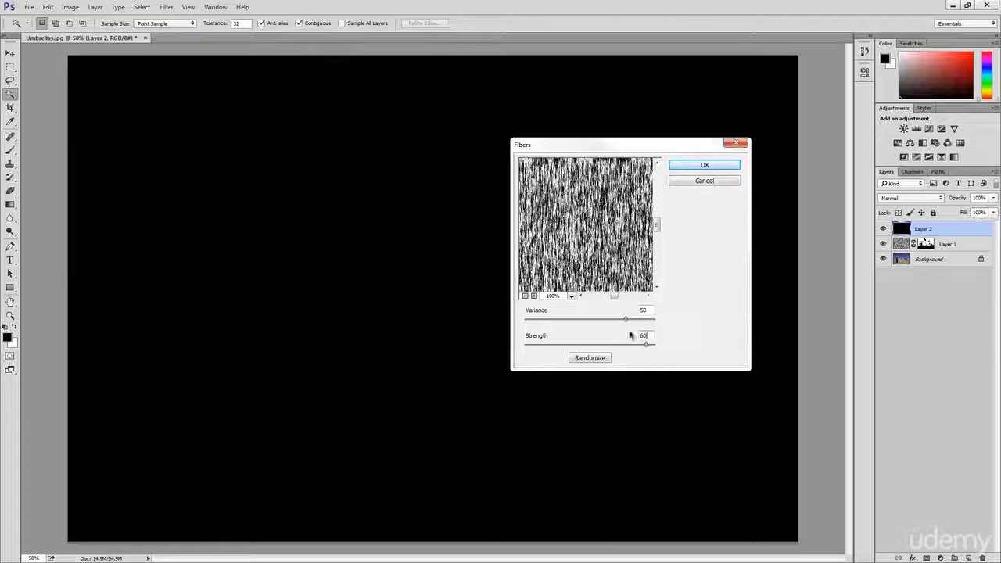
pyautogui.click(680, 166)
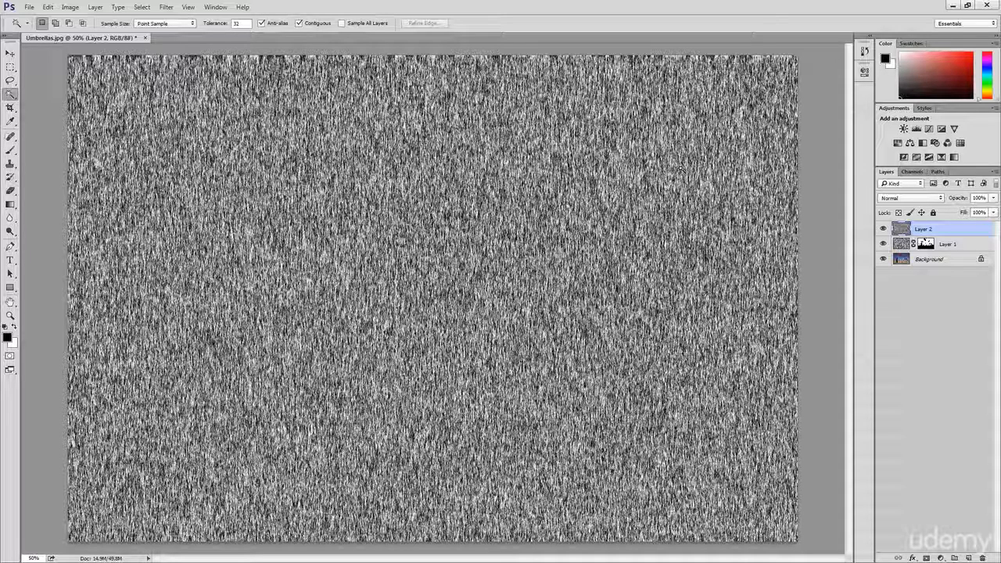
# - Apply a Motion Blur to the fibers layer with an angle of 90° and a distance of 180 pixels
pyautogui.click(166, 7)
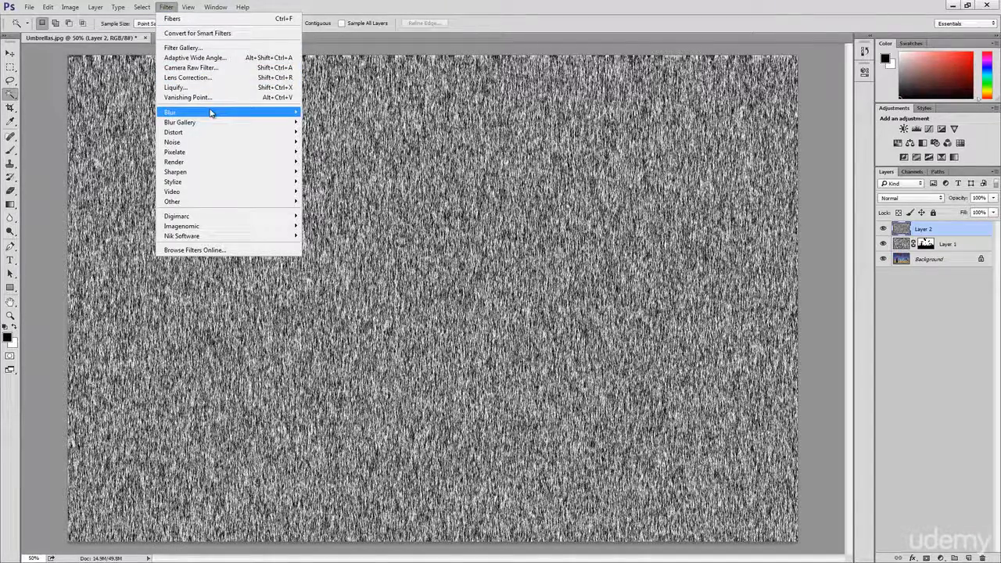
pyautogui.moveTo(212, 115)
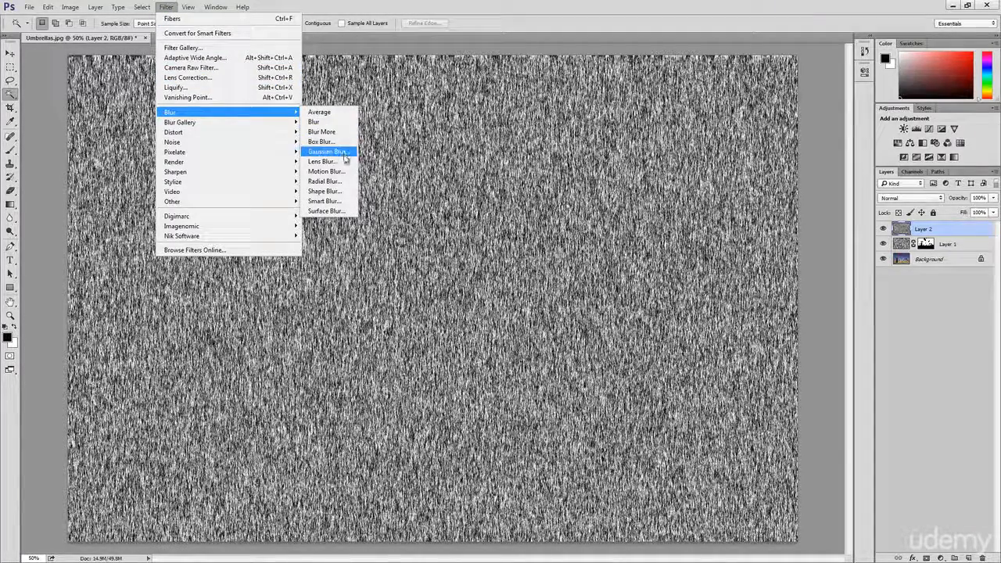
pyautogui.click(341, 174)
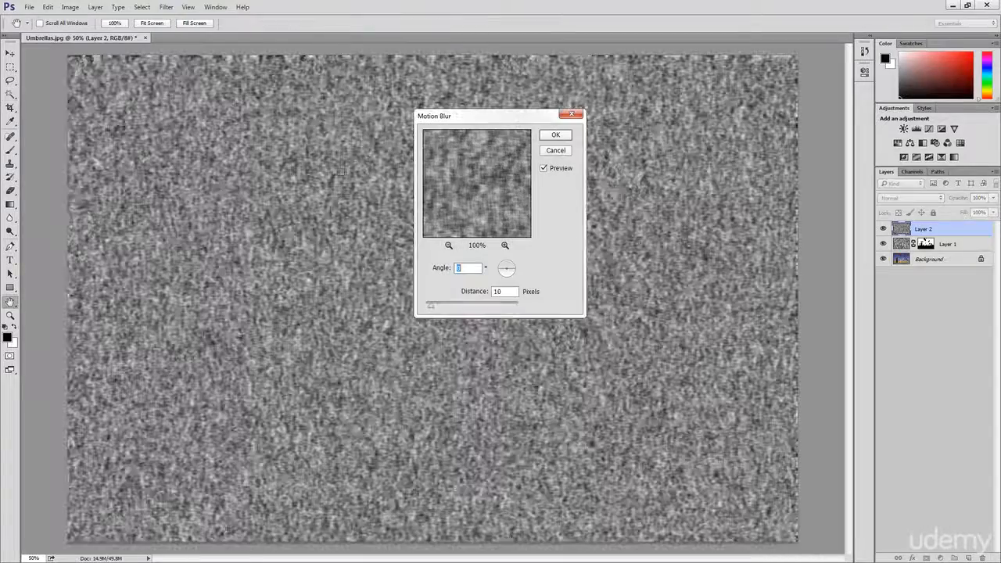
pyautogui.moveTo(498, 126); pyautogui.dragTo(650, 135)
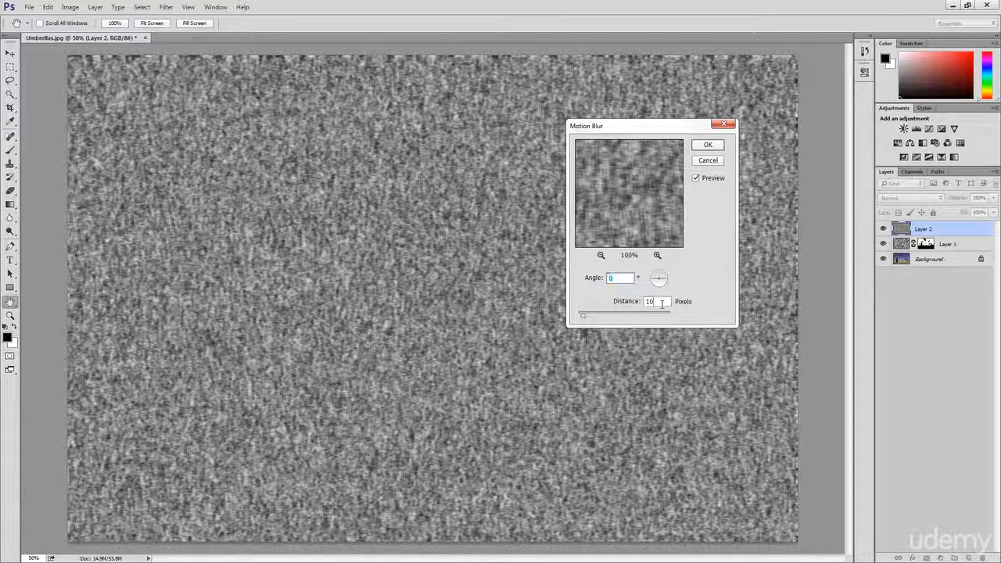
pyautogui.moveTo(664, 301); pyautogui.dragTo(644, 301)
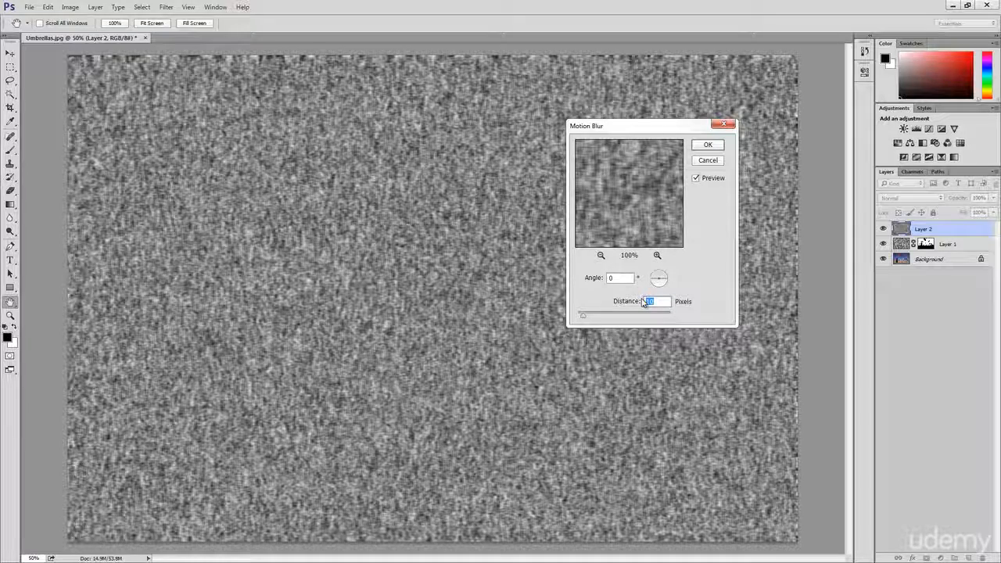
pyautogui.write('180')
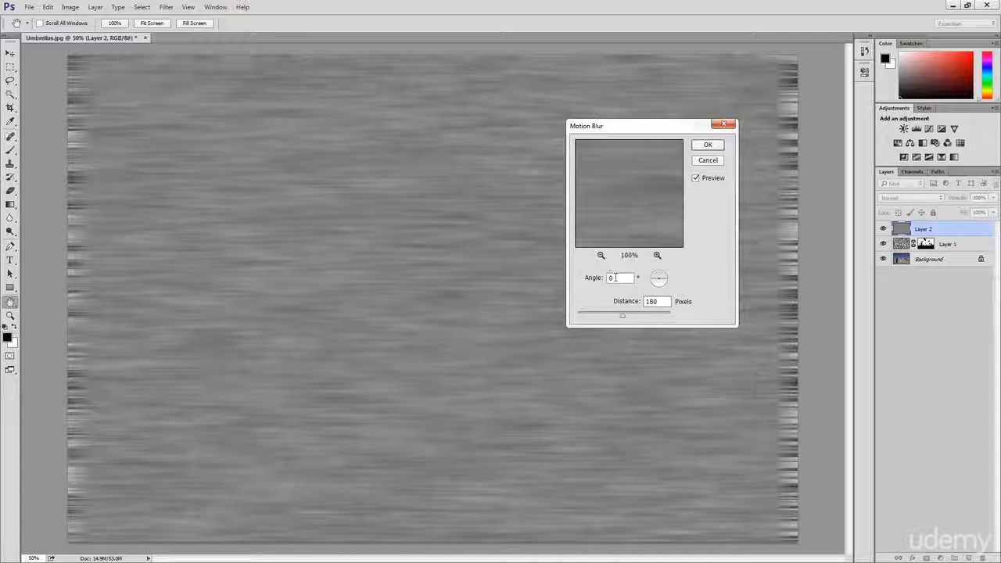
pyautogui.doubleClick(615, 278)
pyautogui.write('90')
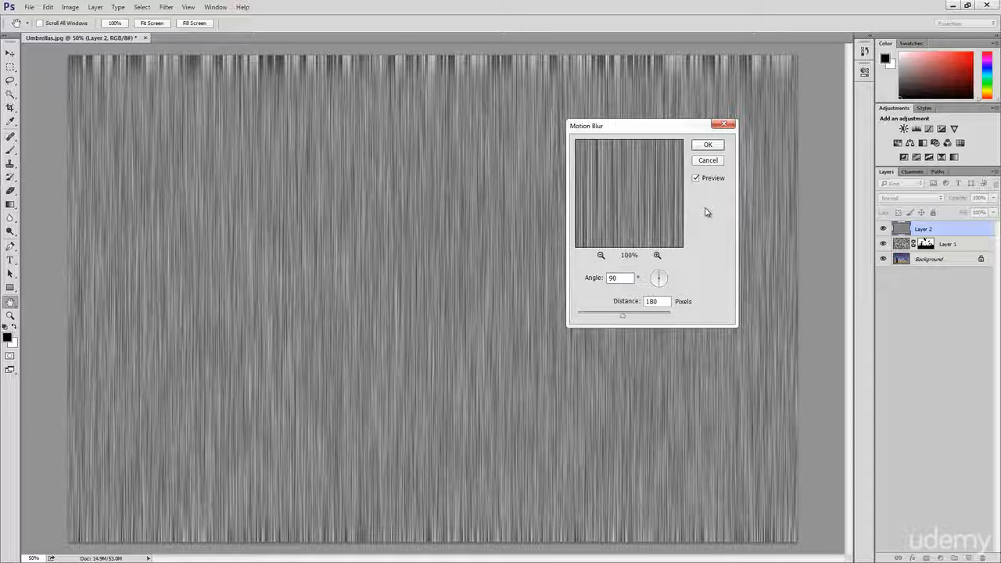
pyautogui.click(705, 147)
pyautogui.press('w')
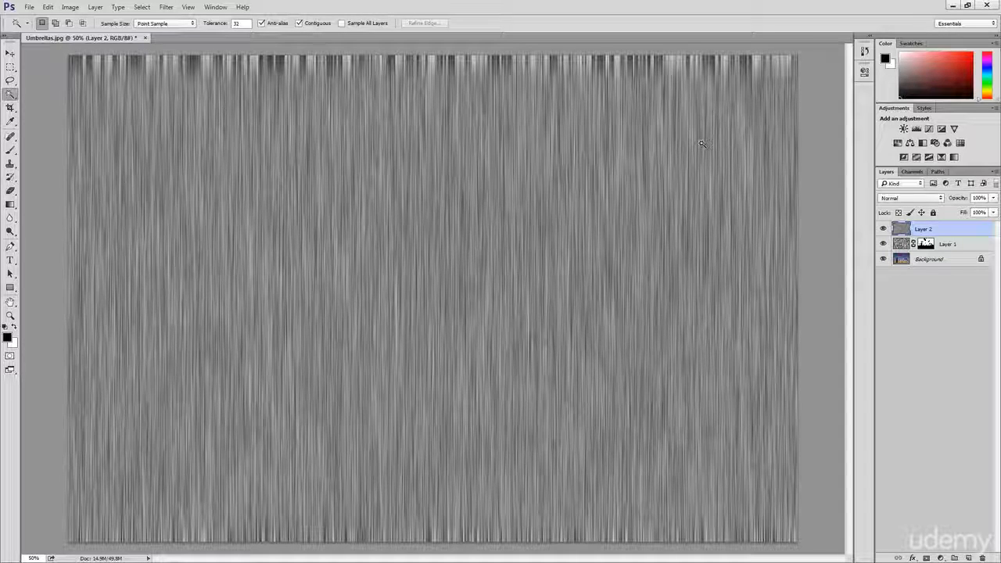
# - Apply the Offset filter to the streaks layer with 0 horizontal, +1000 pixels vertical and undefined areas wrapped around
pyautogui.press('v')
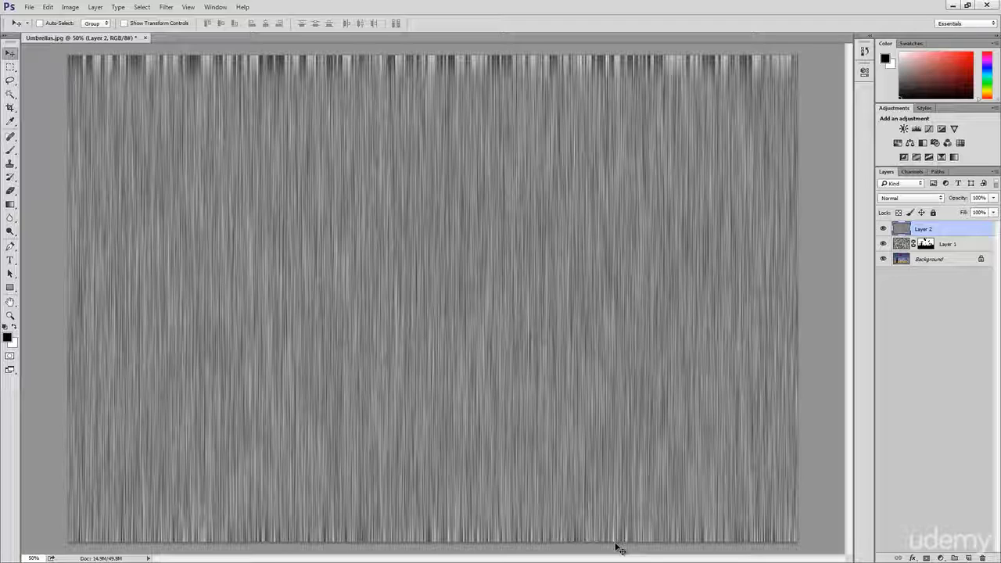
pyautogui.click(166, 7)
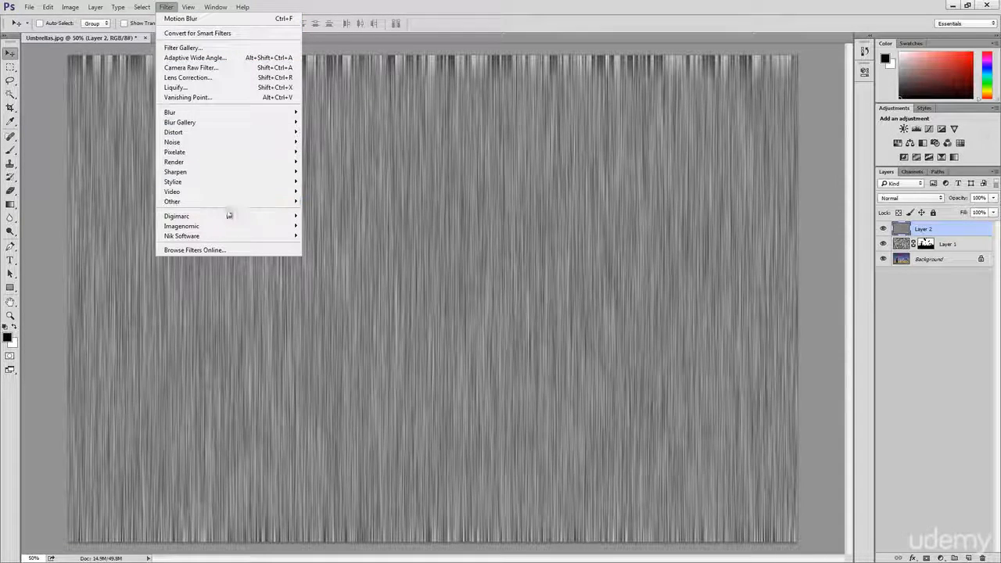
pyautogui.moveTo(239, 201)
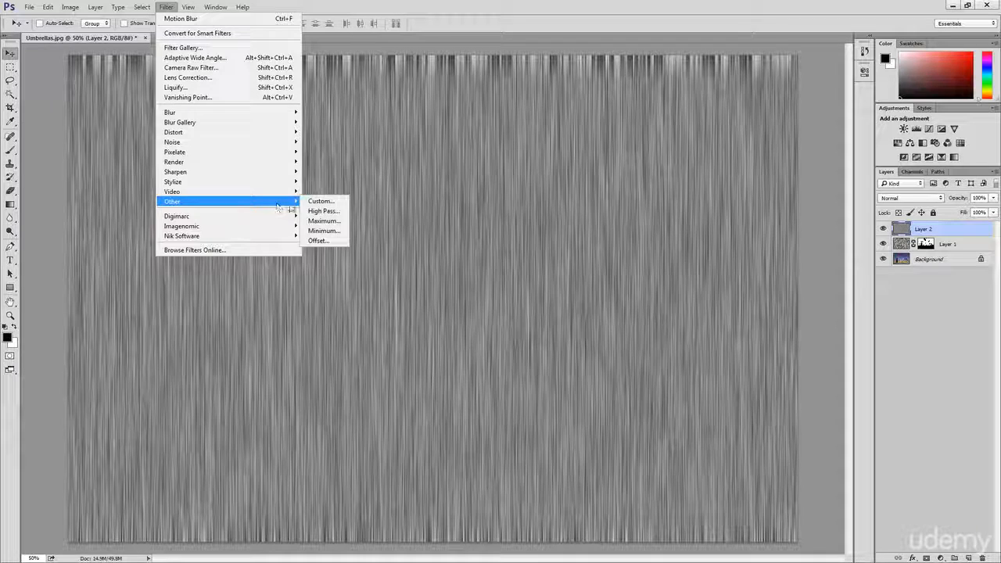
pyautogui.click(335, 244)
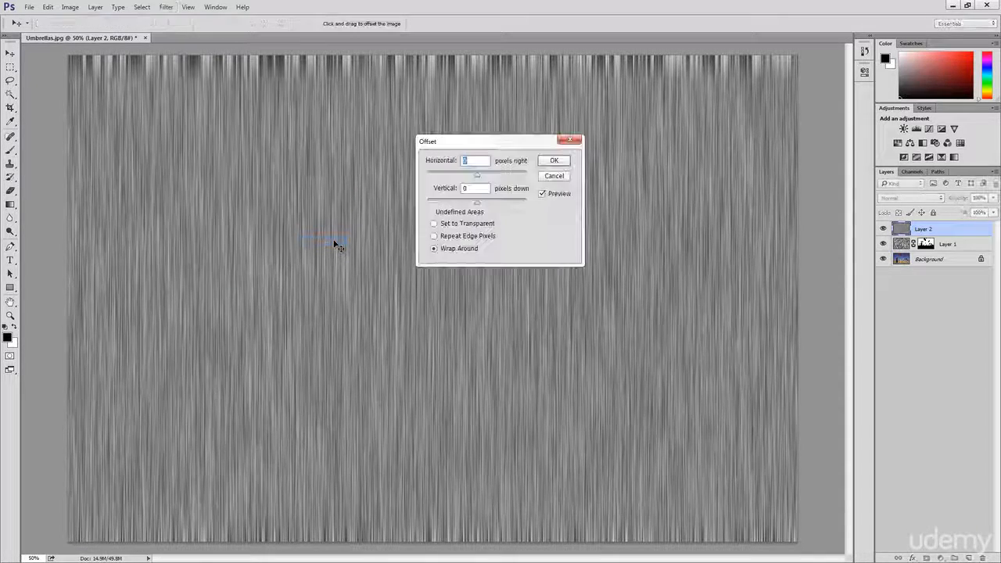
pyautogui.moveTo(474, 145); pyautogui.dragTo(626, 161)
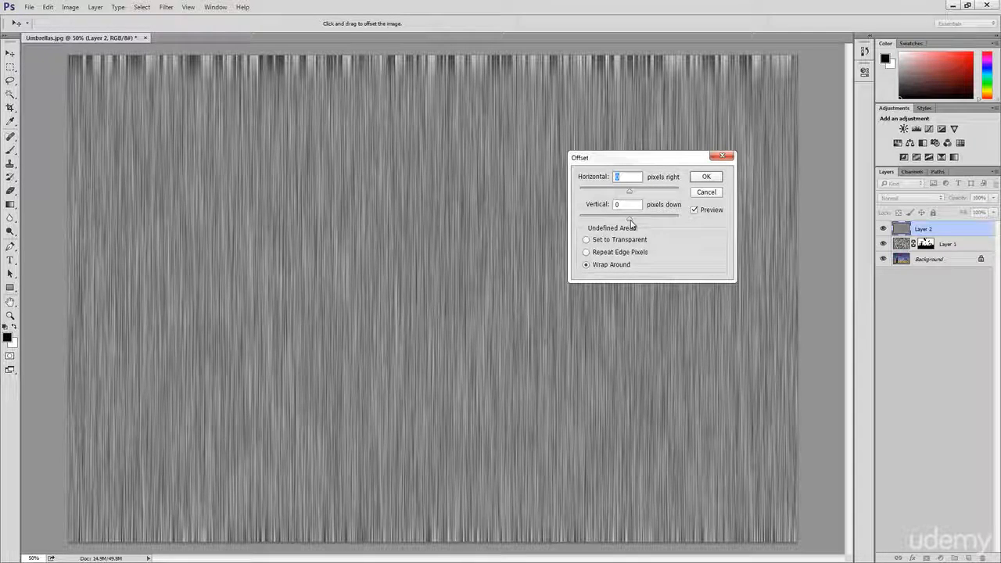
pyautogui.moveTo(632, 221); pyautogui.dragTo(647, 224)
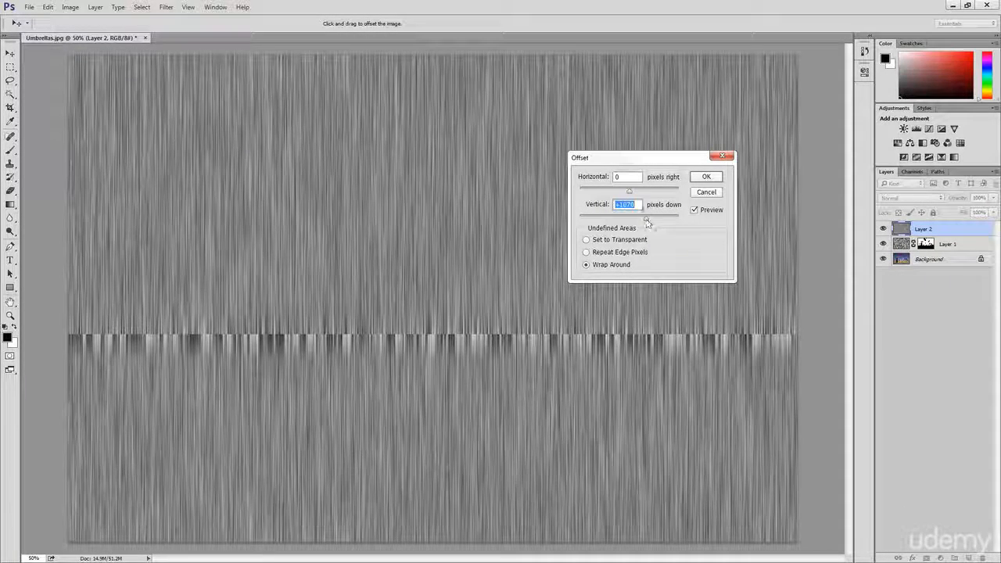
pyautogui.moveTo(648, 160); pyautogui.dragTo(736, 139)
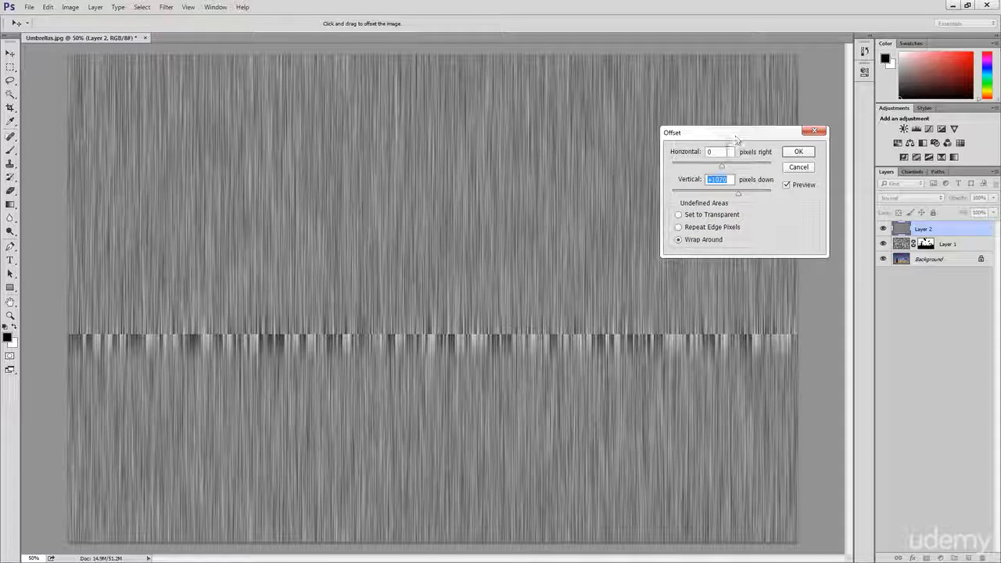
pyautogui.moveTo(718, 180); pyautogui.dragTo(733, 180)
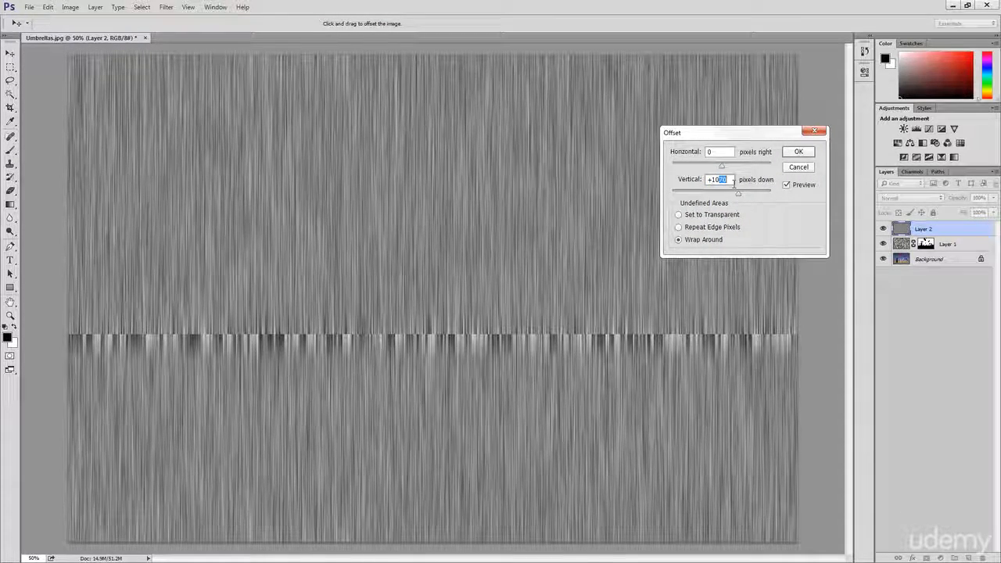
pyautogui.write('00')
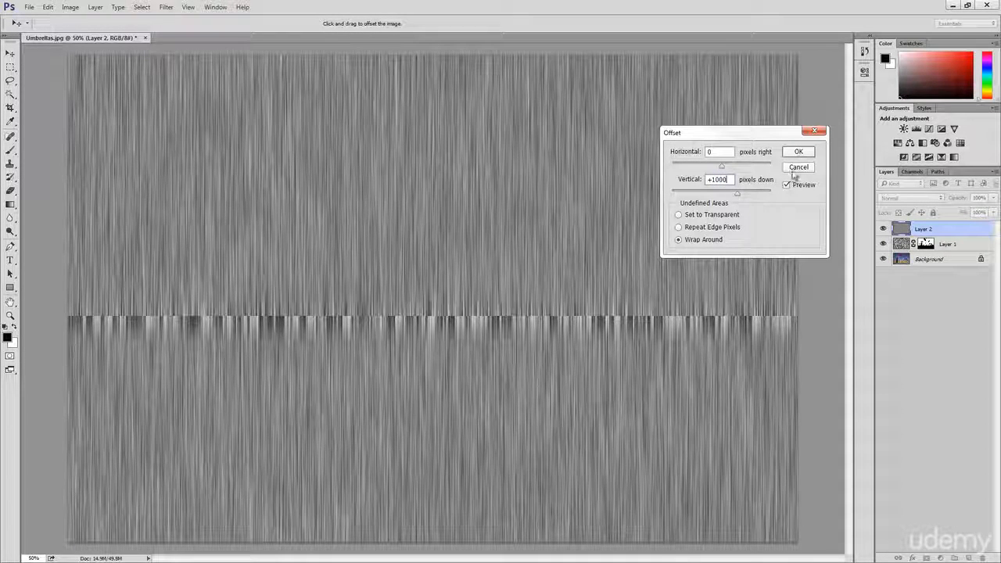
pyautogui.click(799, 151)
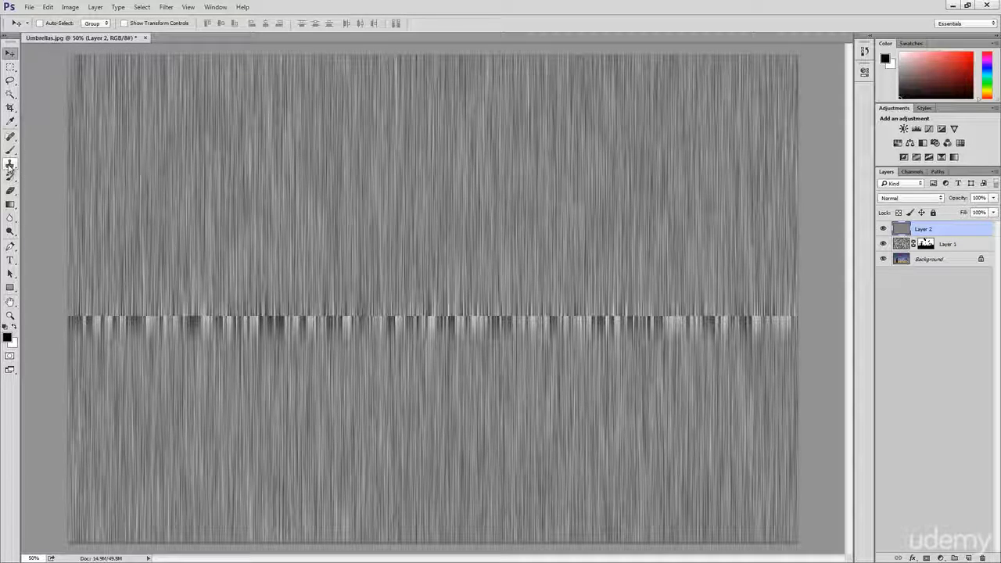
# - Enlarge the Clone Stamp brush to 500 pixels and clone clean streaks over the horizontal seam from the right edge past the middle
pyautogui.click(9, 166)
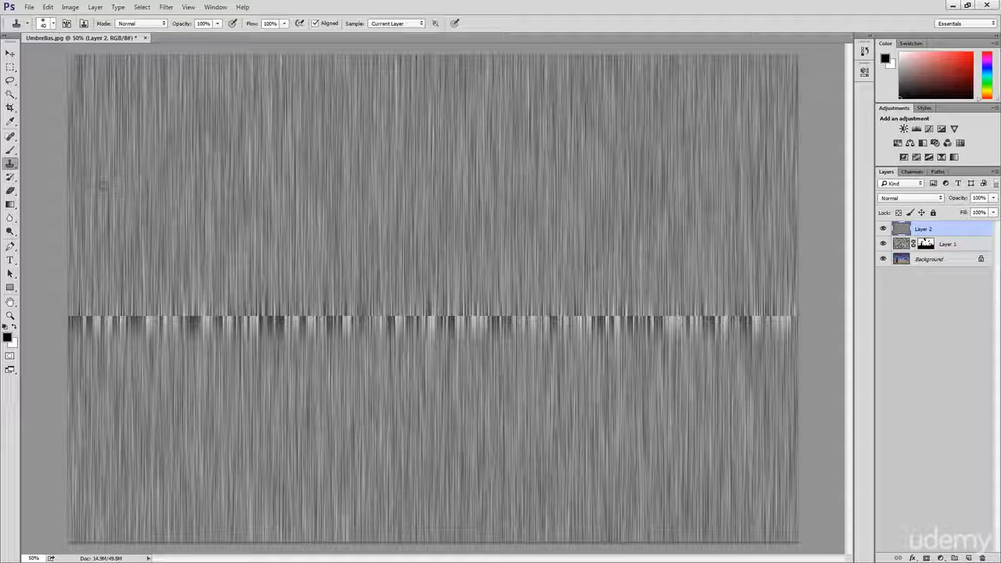
pyautogui.press(']')
pyautogui.press(']')
pyautogui.press(']')
pyautogui.press(']')
pyautogui.press(']')
pyautogui.press(']')
pyautogui.press(']')
pyautogui.press(']')
pyautogui.press(']')
pyautogui.press(']')
pyautogui.press(']')
pyautogui.press(']')
pyautogui.press(']')
pyautogui.press(']')
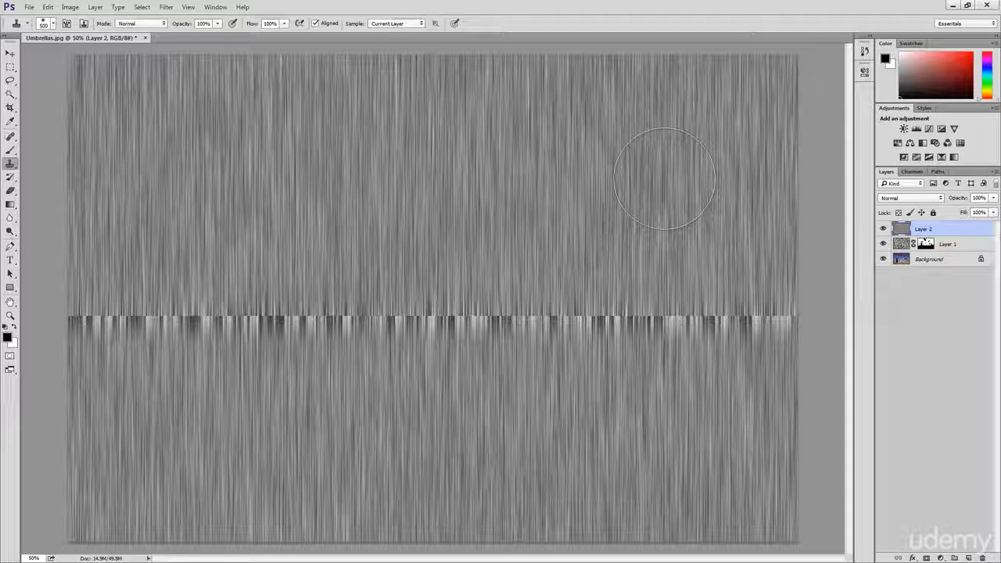
pyautogui.moveTo(766, 303)
pyautogui.mouseDown()
pyautogui.moveTo(783, 328)
pyautogui.moveTo(782, 314)
pyautogui.moveTo(675, 305)
pyautogui.moveTo(528, 312)
pyautogui.moveTo(636, 328)
pyautogui.moveTo(668, 326)
pyautogui.moveTo(507, 305)
pyautogui.moveTo(424, 318)
pyautogui.moveTo(510, 331)
pyautogui.moveTo(367, 316)
pyautogui.mouseUp()
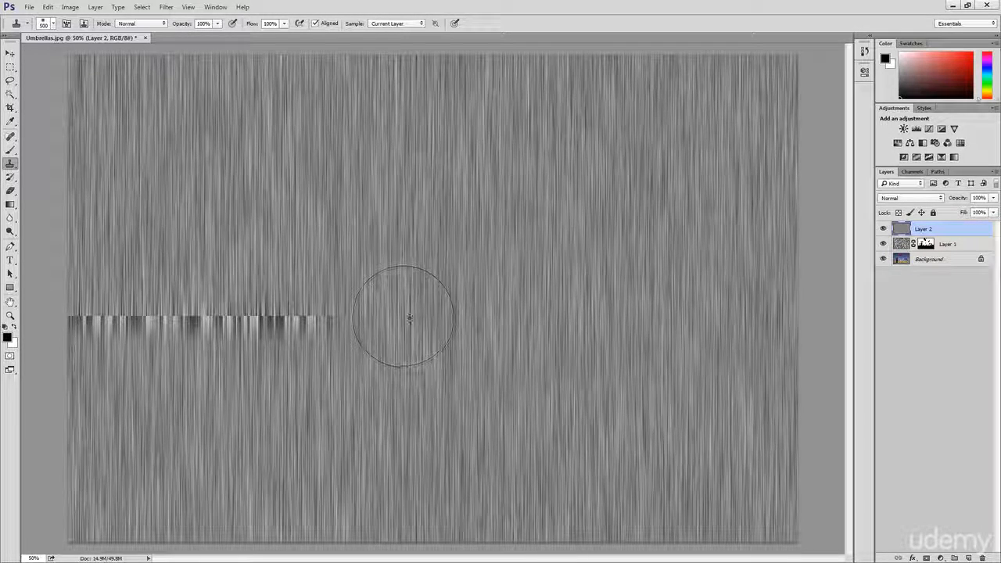
# - Resample clean streaks and clone over the rest of the seam to the left edge, then touch up the middle of the layer
pyautogui.keyDown('alt'); pyautogui.click(430, 466); pyautogui.keyUp('alt')
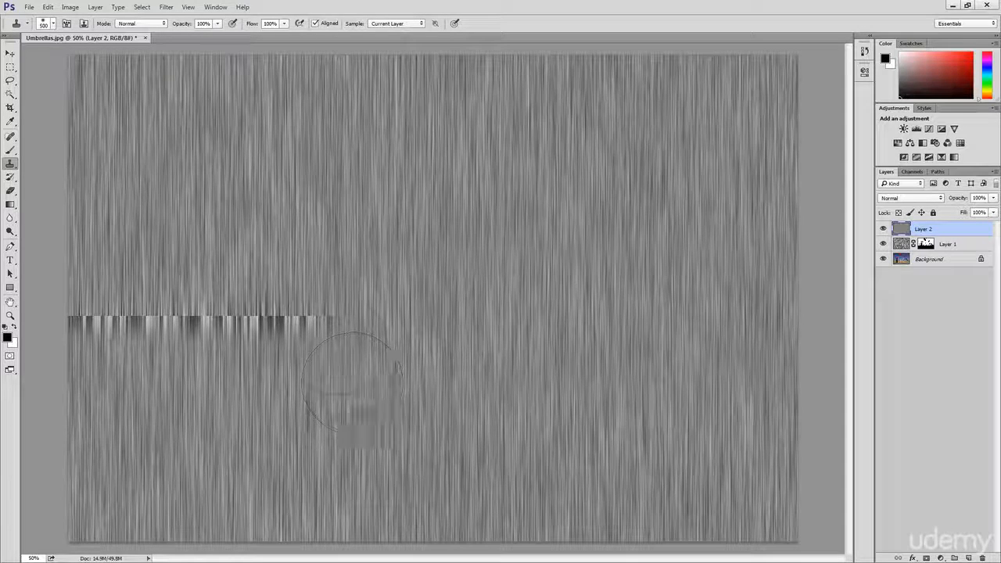
pyautogui.moveTo(346, 368)
pyautogui.mouseDown()
pyautogui.moveTo(334, 318)
pyautogui.moveTo(78, 324)
pyautogui.mouseUp()
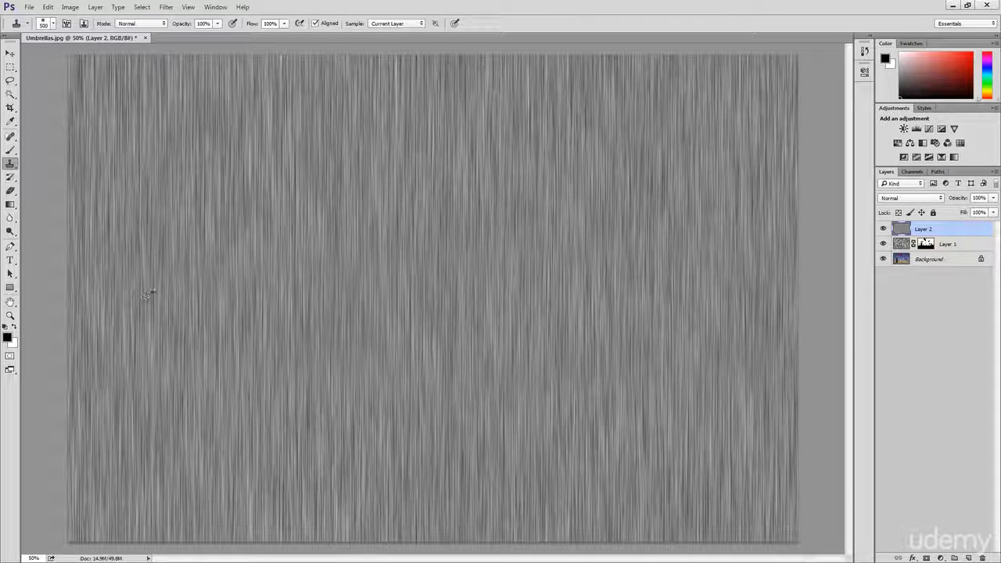
pyautogui.keyDown('alt'); pyautogui.click(325, 170); pyautogui.keyUp('alt')
pyautogui.moveTo(495, 276)
pyautogui.mouseDown()
pyautogui.moveTo(446, 290)
pyautogui.moveTo(436, 279)
pyautogui.moveTo(444, 262)
pyautogui.mouseUp()
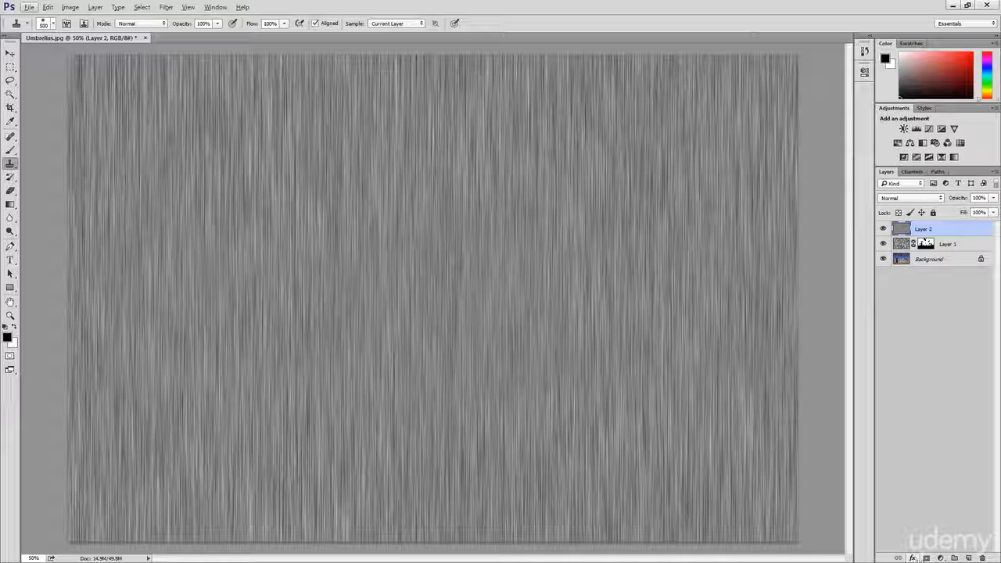
# - Add a Levels adjustment layer above the streaks and raise the black input level to 148
pyautogui.click(941, 557)
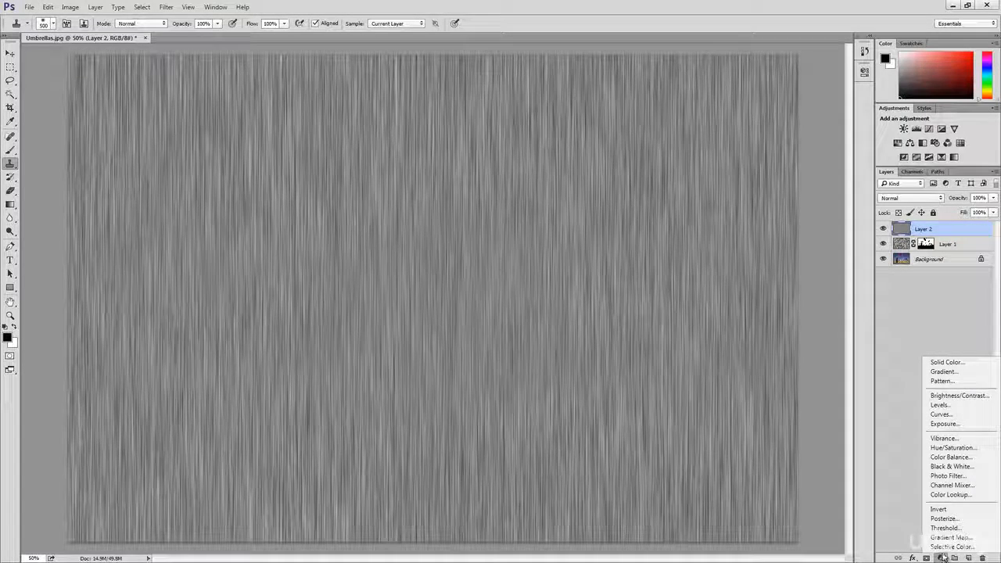
pyautogui.click(955, 405)
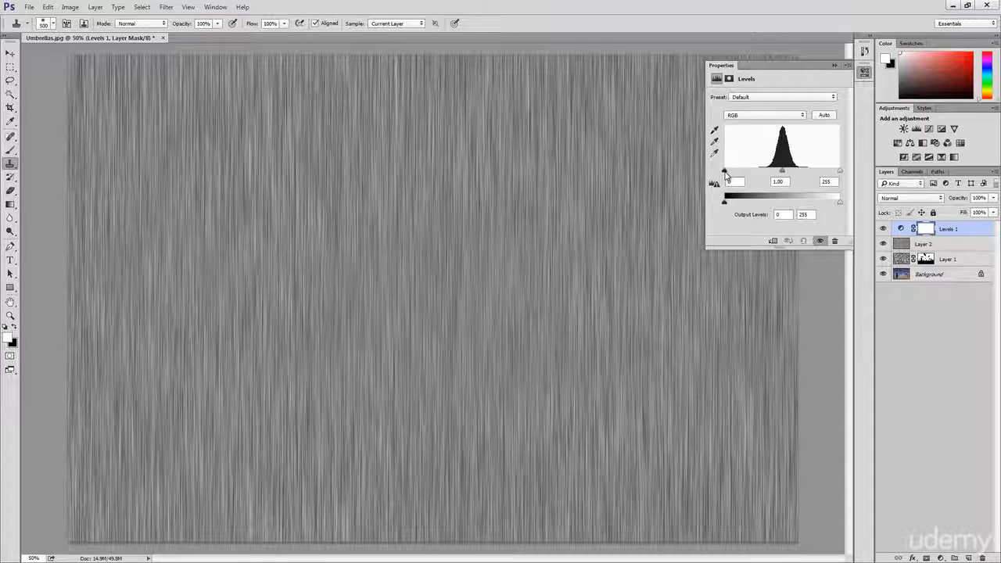
pyautogui.moveTo(724, 172); pyautogui.dragTo(790, 206)
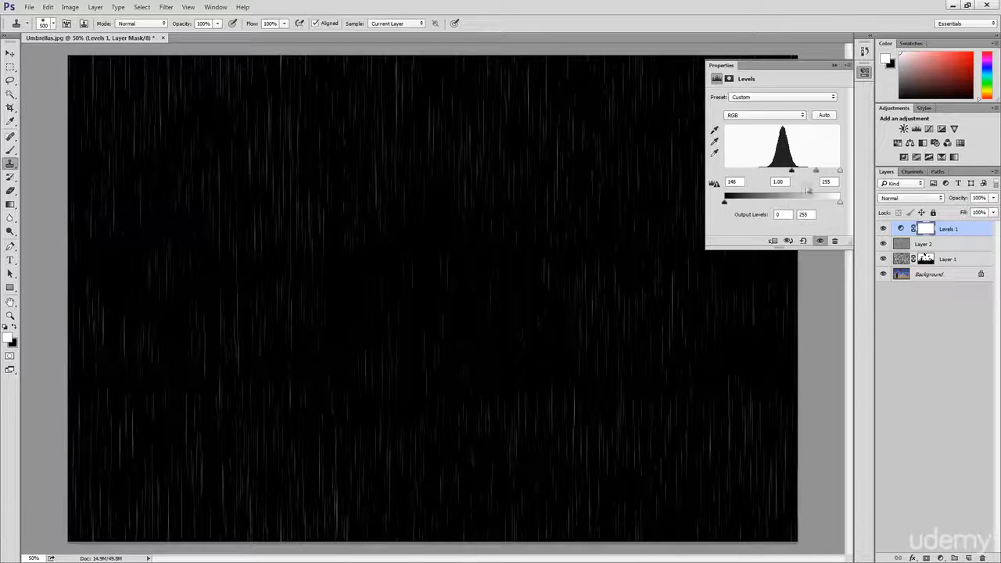
pyautogui.click(864, 74)
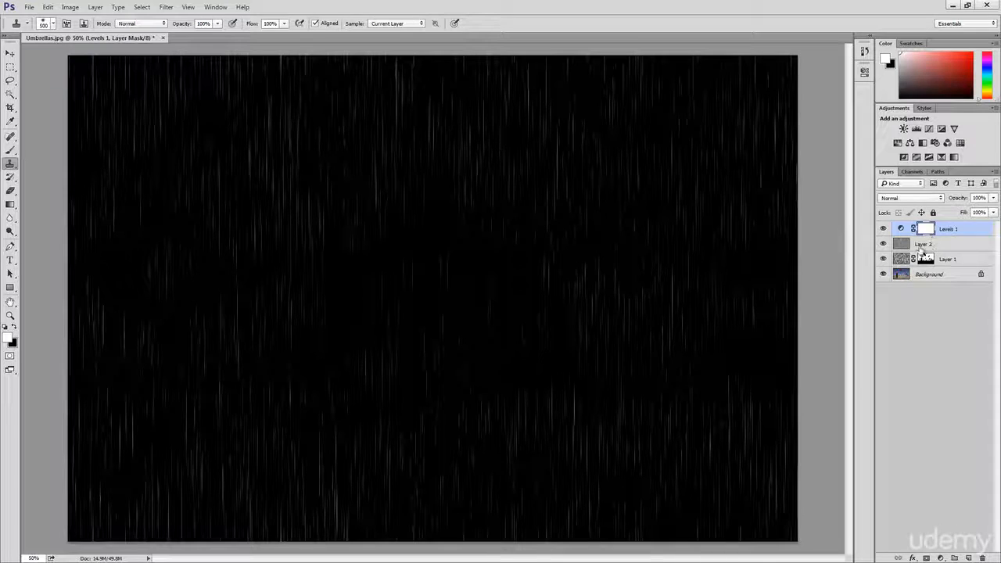
# - Clone rain streaks on Layer 2 into the sparse dark patches around the center and right of the image
pyautogui.click(921, 243)
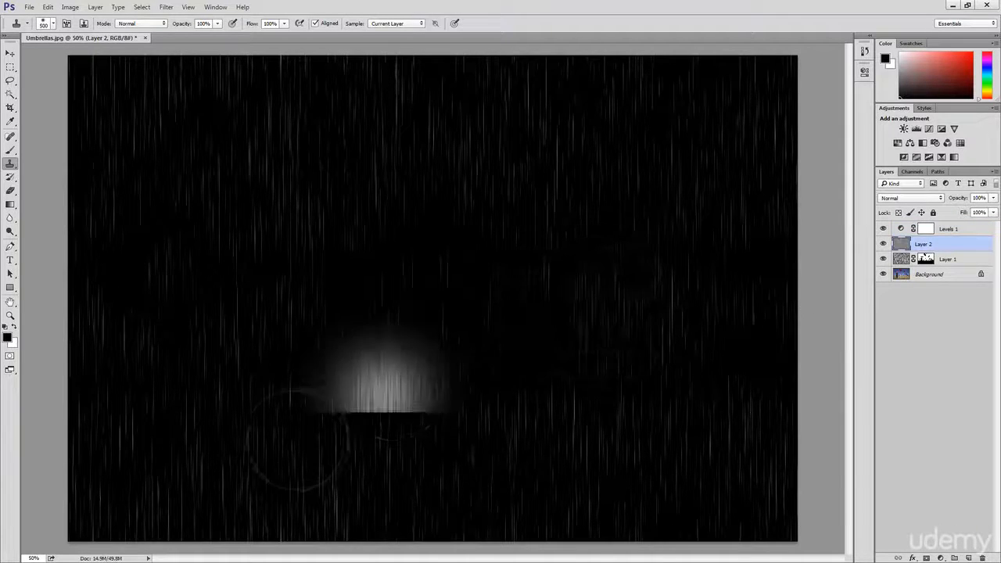
pyautogui.keyDown('alt'); pyautogui.click(272, 450); pyautogui.keyUp('alt')
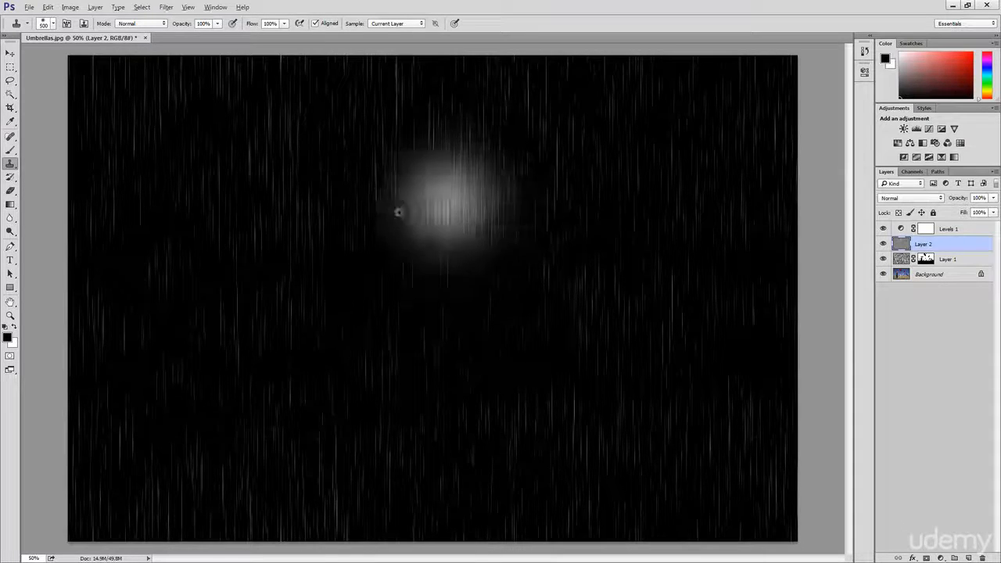
pyautogui.keyDown('alt'); pyautogui.click(360, 205); pyautogui.keyUp('alt')
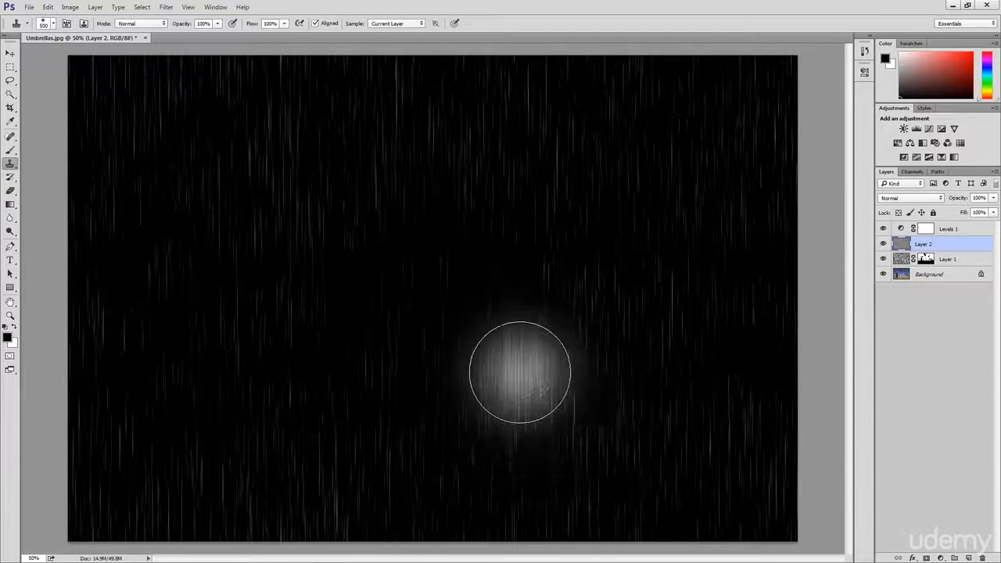
pyautogui.moveTo(523, 361); pyautogui.dragTo(579, 332)
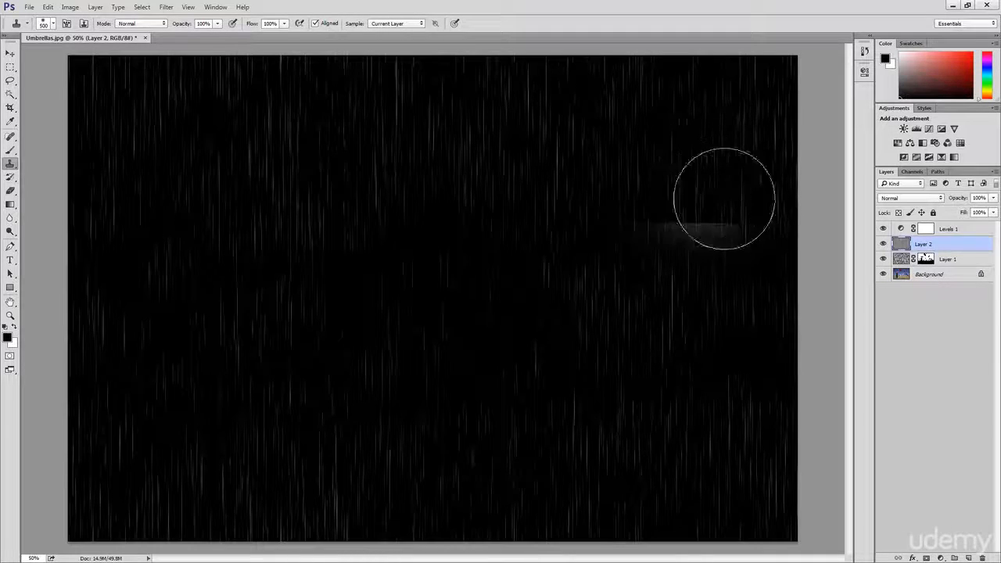
# - Load the rain streaks from the RGB channel as a selection and add a new layer above the Levels adjustment
pyautogui.click(913, 172)
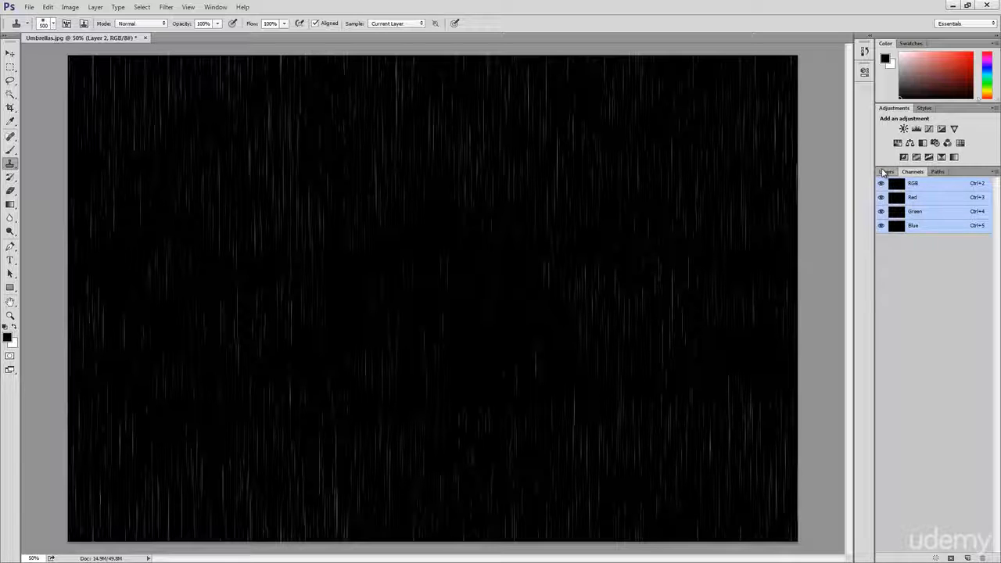
pyautogui.click(884, 172)
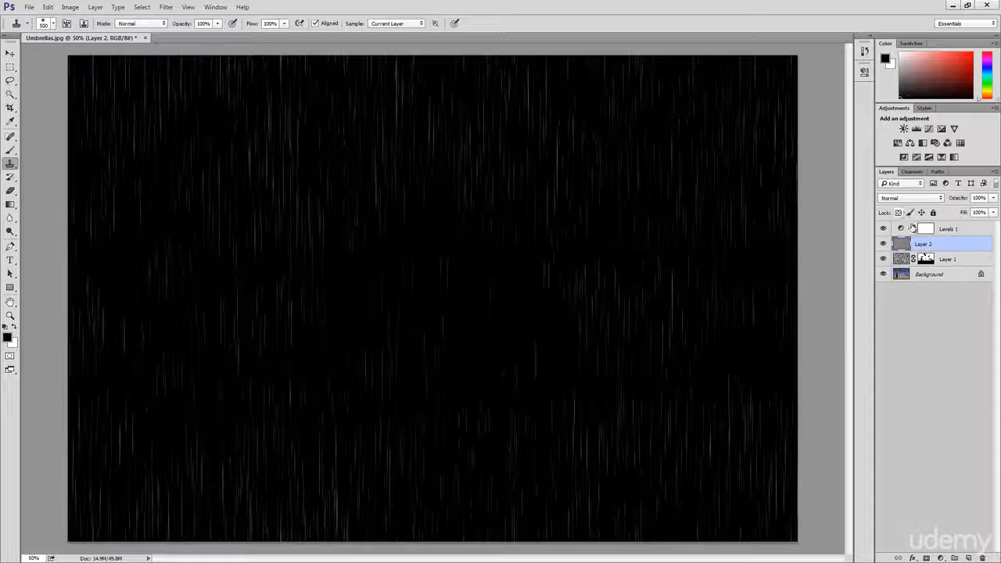
pyautogui.click(959, 230)
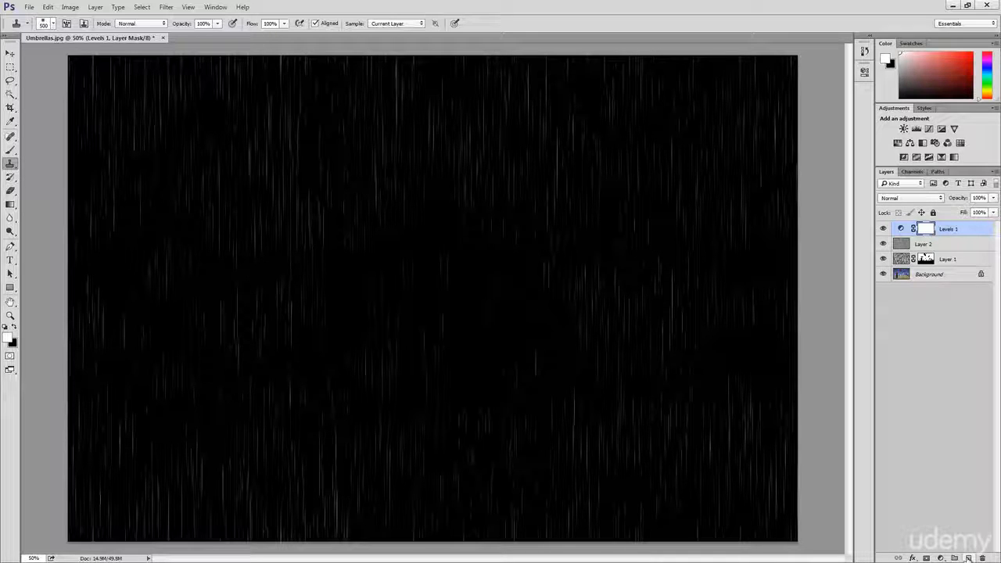
pyautogui.click(968, 558)
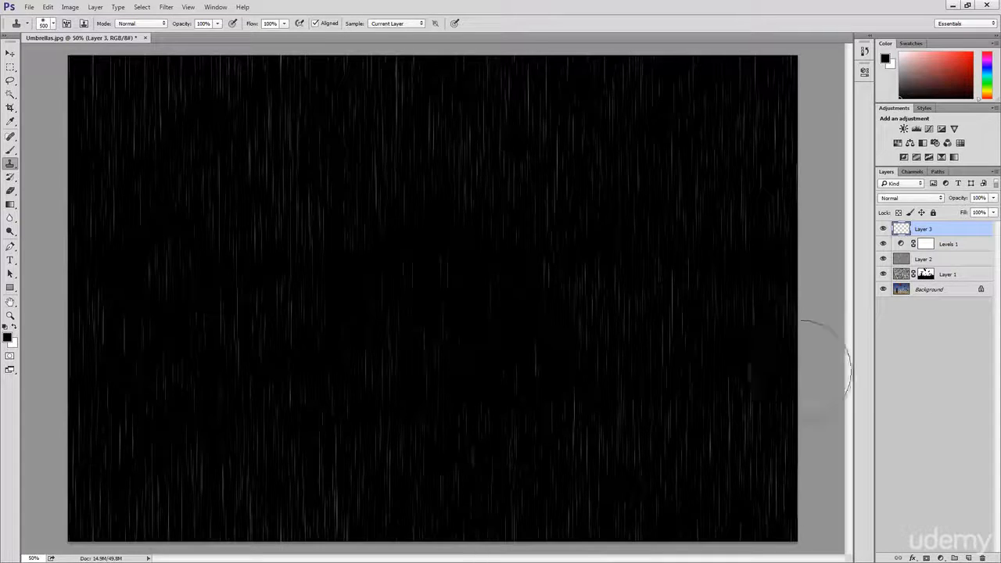
# - Fill the selected streaks on the new layer with white and switch to the Move tool
pyautogui.click(47, 8)
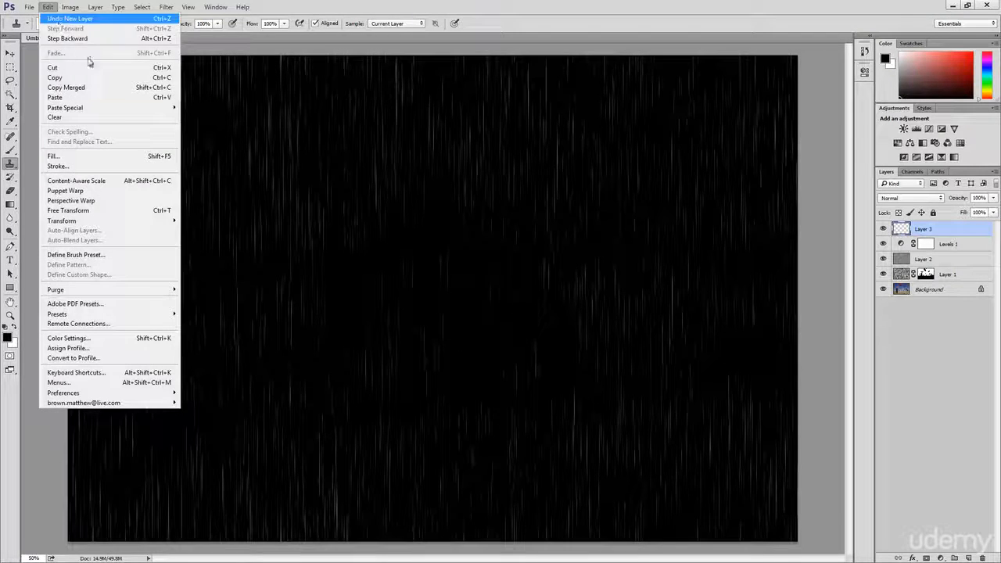
pyautogui.click(118, 155)
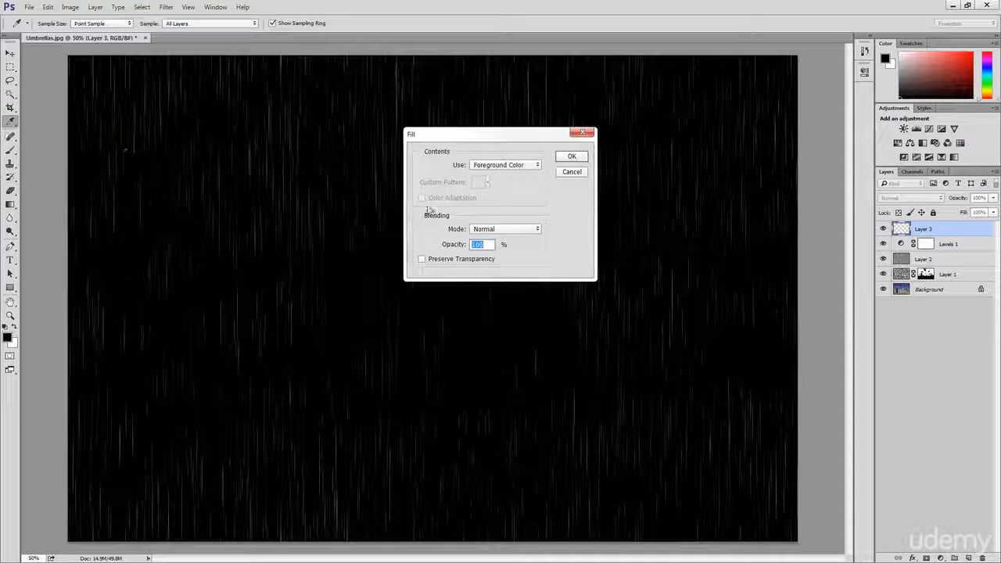
pyautogui.click(526, 164)
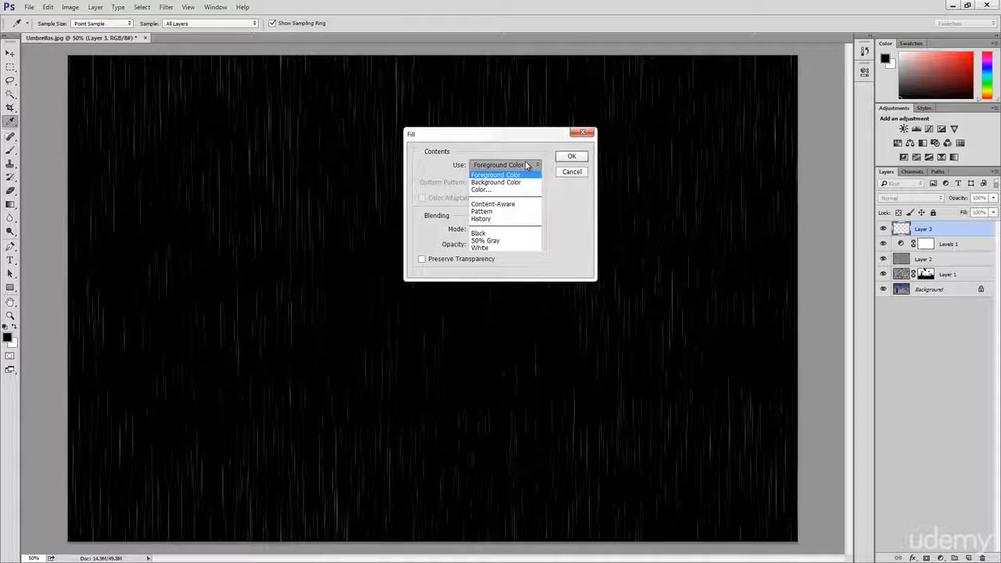
pyautogui.click(505, 248)
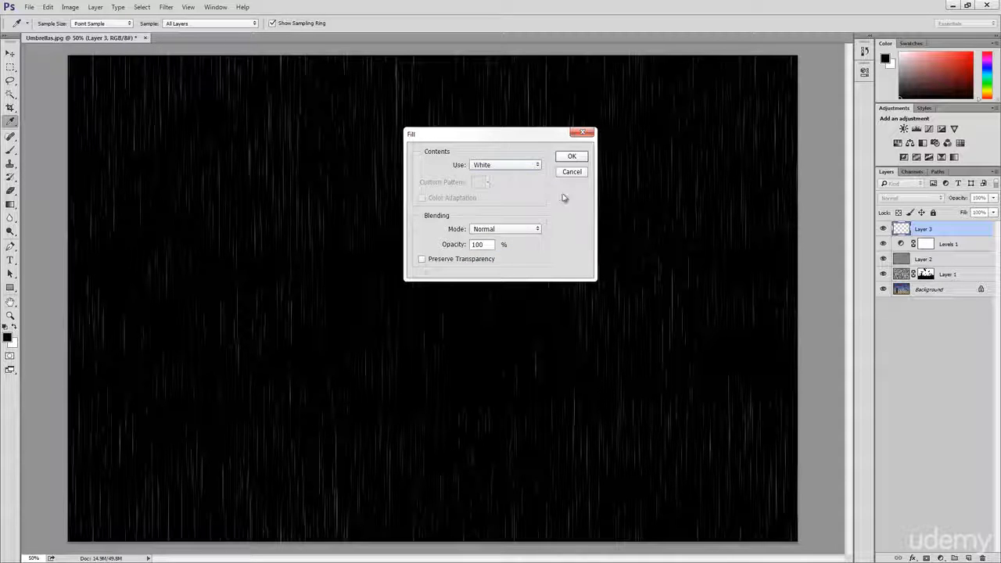
pyautogui.click(572, 155)
pyautogui.press('s')
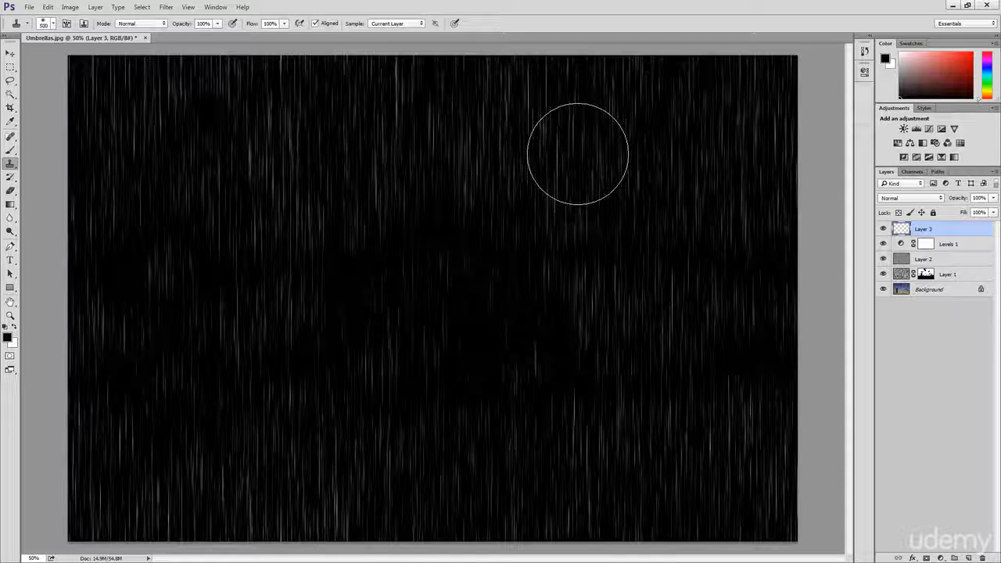
pyautogui.keyDown('alt'); pyautogui.click(577, 153); pyautogui.keyUp('alt')
pyautogui.press('v')
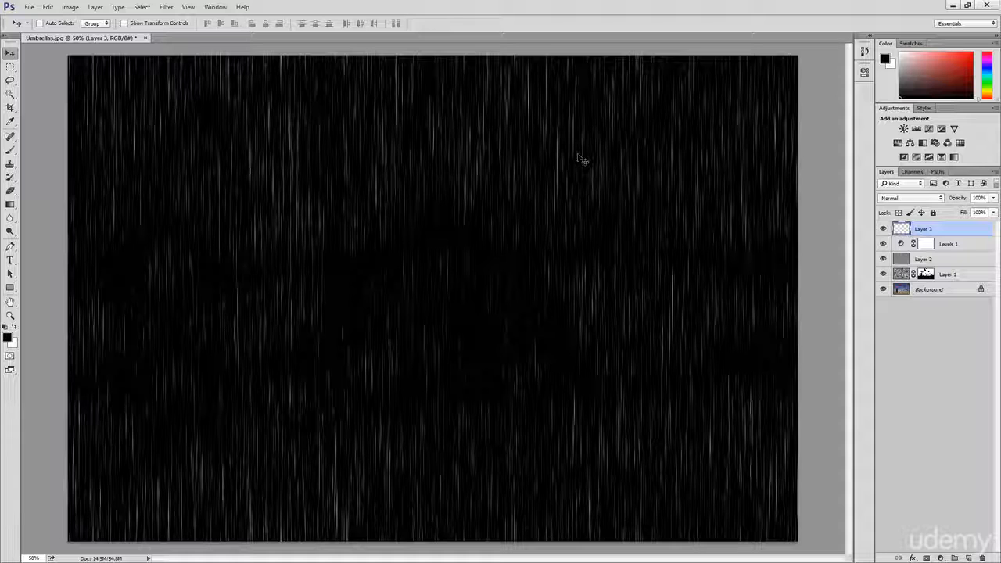
# - Delete Layer 2 and the Levels 1 adjustment layer together, keeping the white streaks on Layer 3
pyautogui.click(941, 261)
pyautogui.keyDown('ctrl'); pyautogui.click(968, 246); pyautogui.keyUp('ctrl')
pyautogui.moveTo(974, 263); pyautogui.dragTo(983, 556)
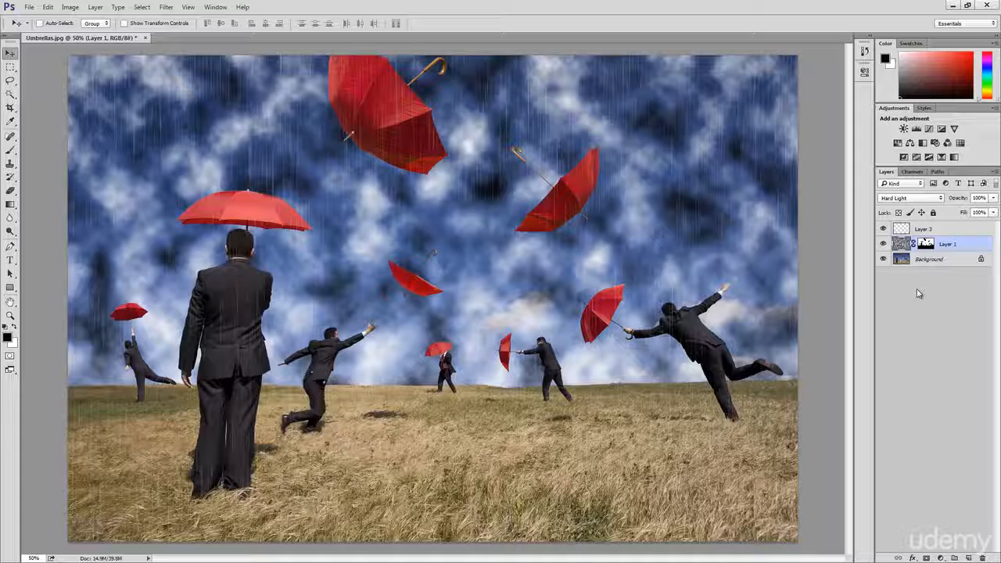
# - Hide Layer 1 and the Background, and define the streaks on Layer 3 as a pattern named Rain
pyautogui.click(883, 245)
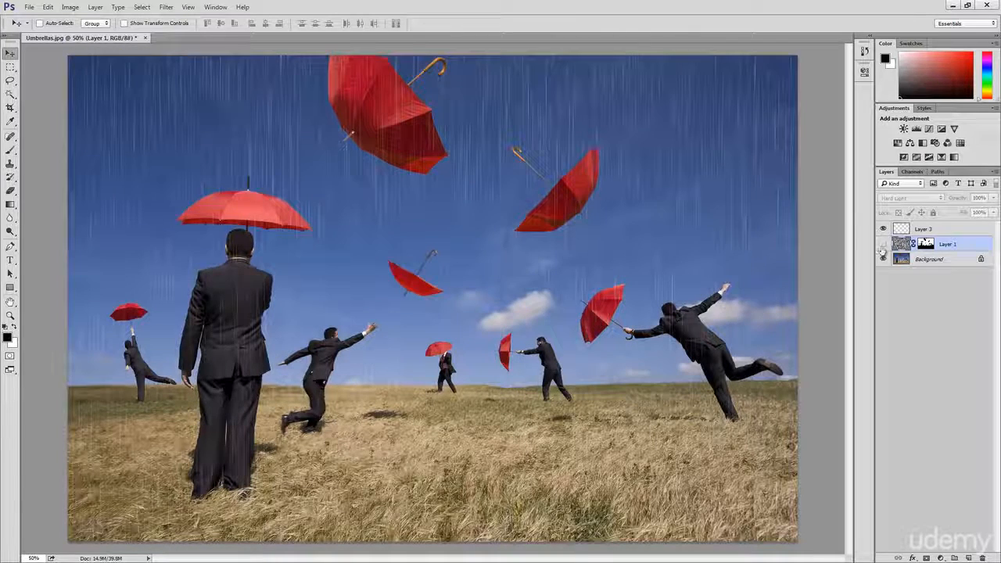
pyautogui.click(882, 259)
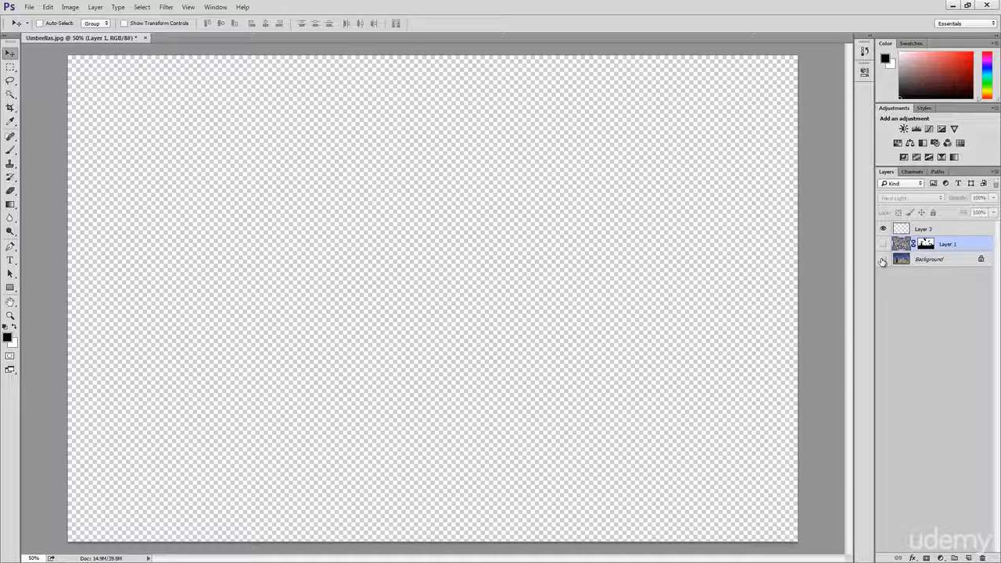
pyautogui.click(945, 230)
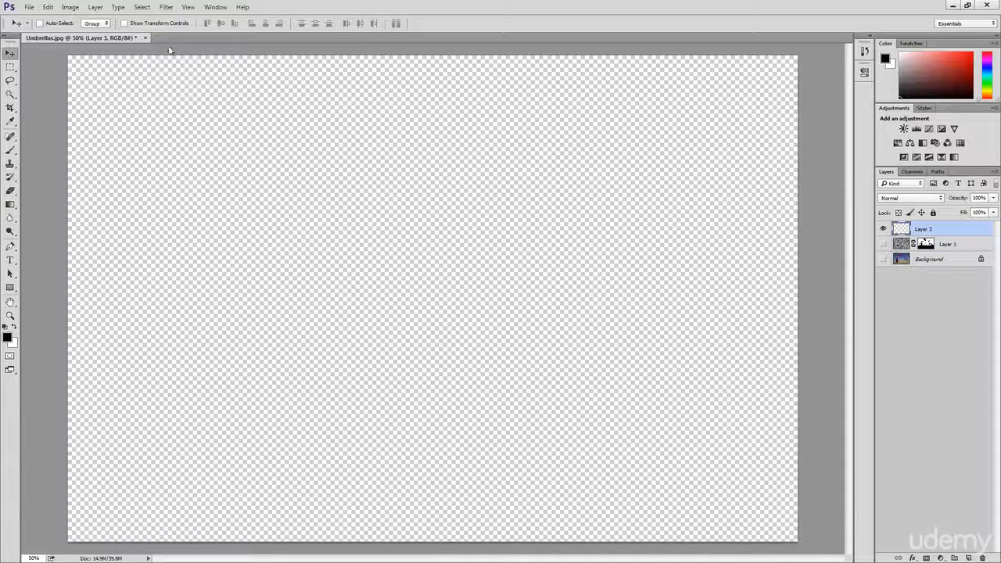
pyautogui.click(48, 7)
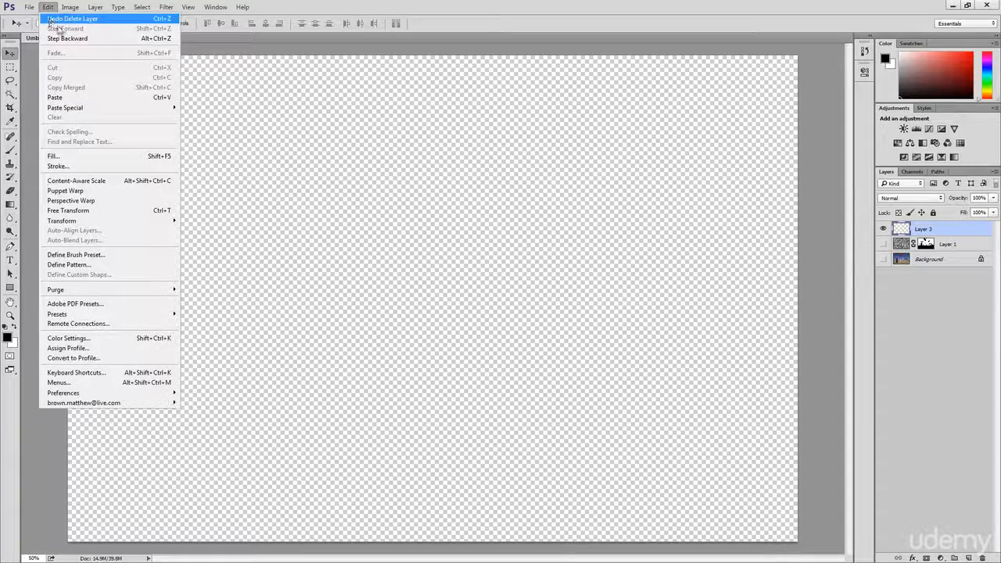
pyautogui.click(78, 265)
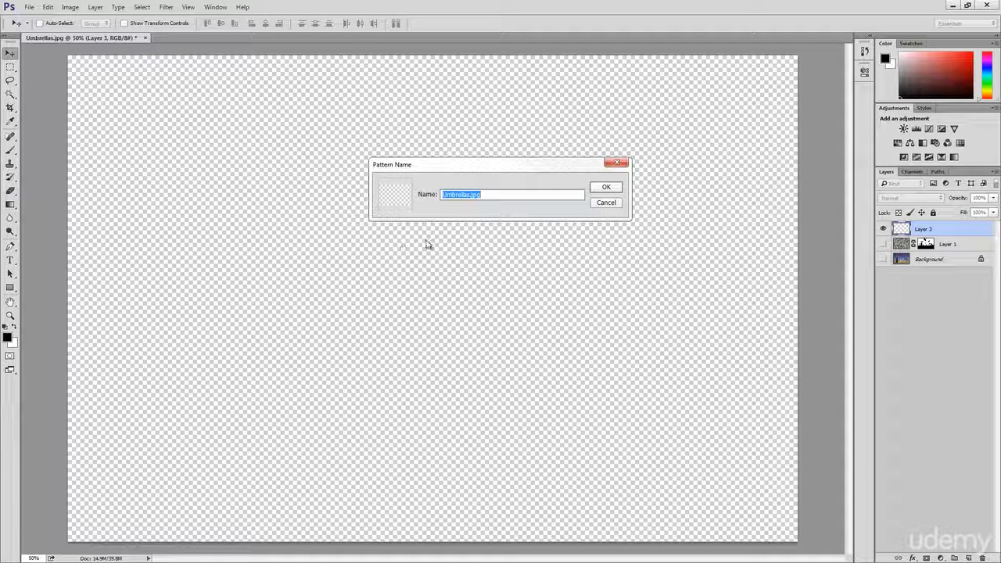
pyautogui.write('Rain')
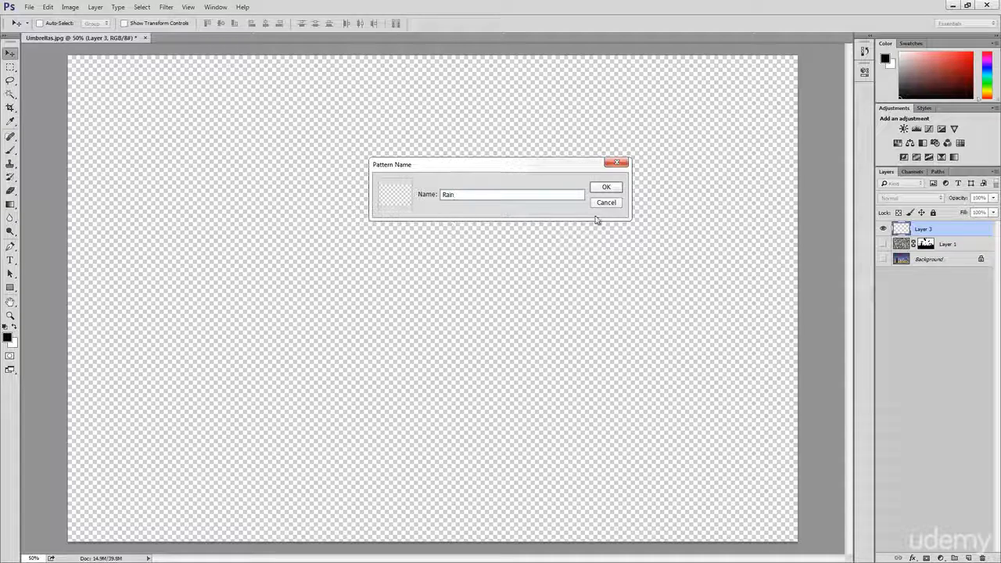
pyautogui.click(614, 190)
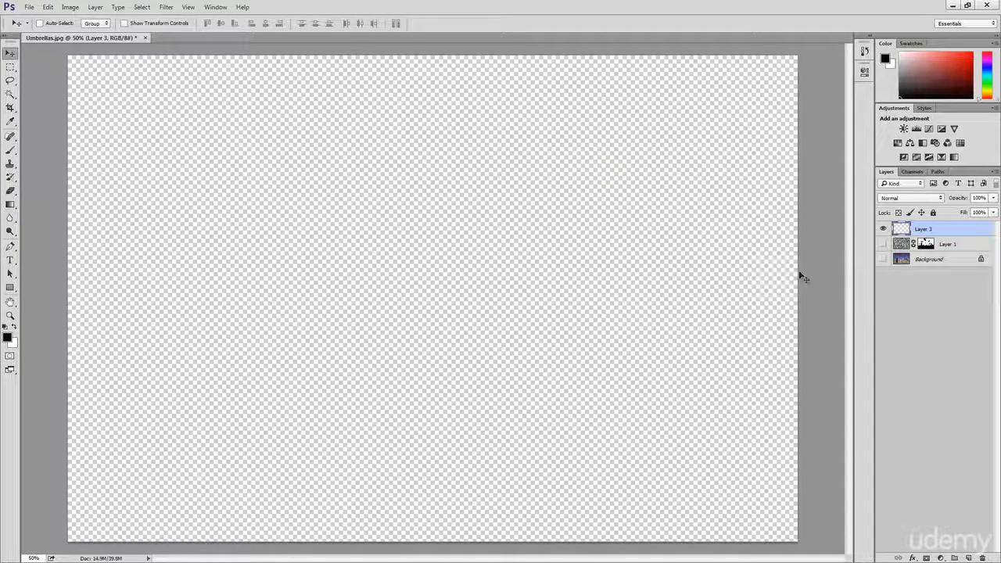
# - Show Layer 1 and the Background again and delete Layer 3
pyautogui.click(885, 244)
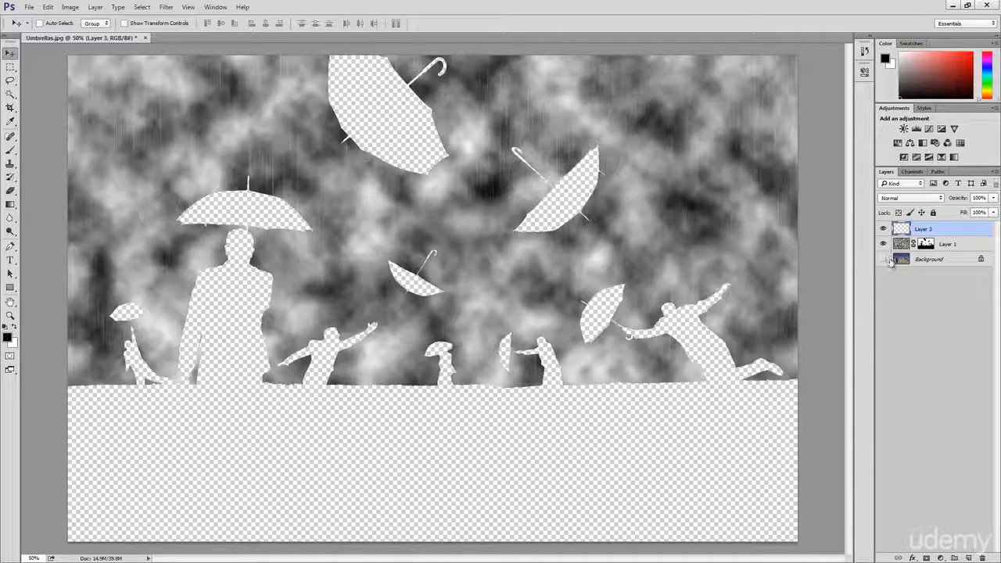
pyautogui.click(885, 259)
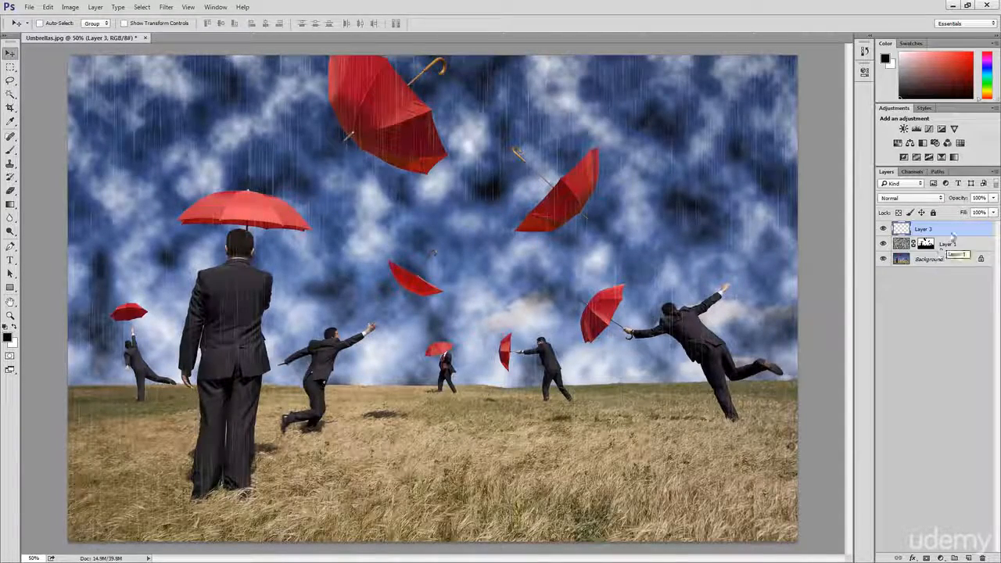
pyautogui.moveTo(952, 235); pyautogui.dragTo(983, 558)
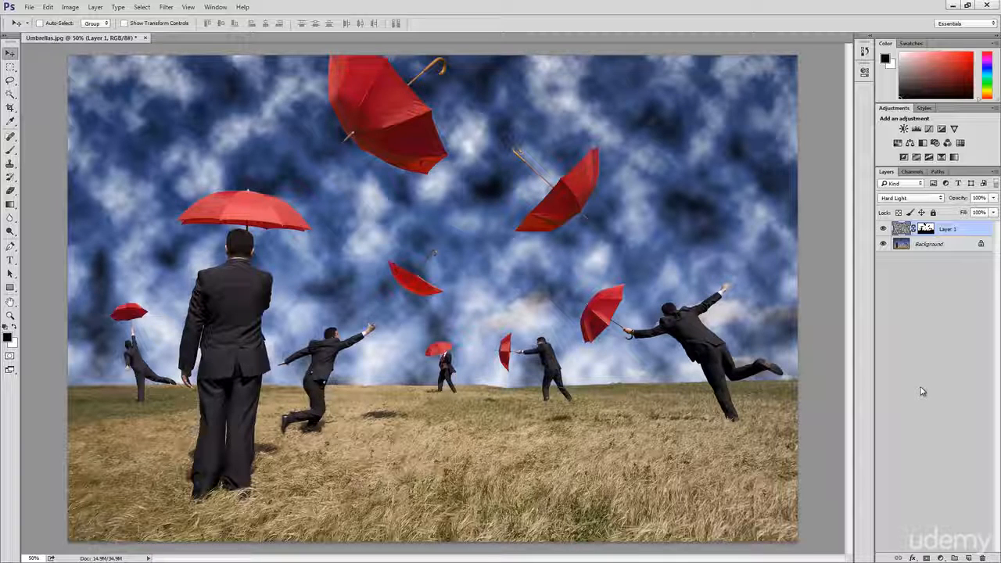
# - Add a new layer above Layer 1 and fill it with black
pyautogui.click(969, 558)
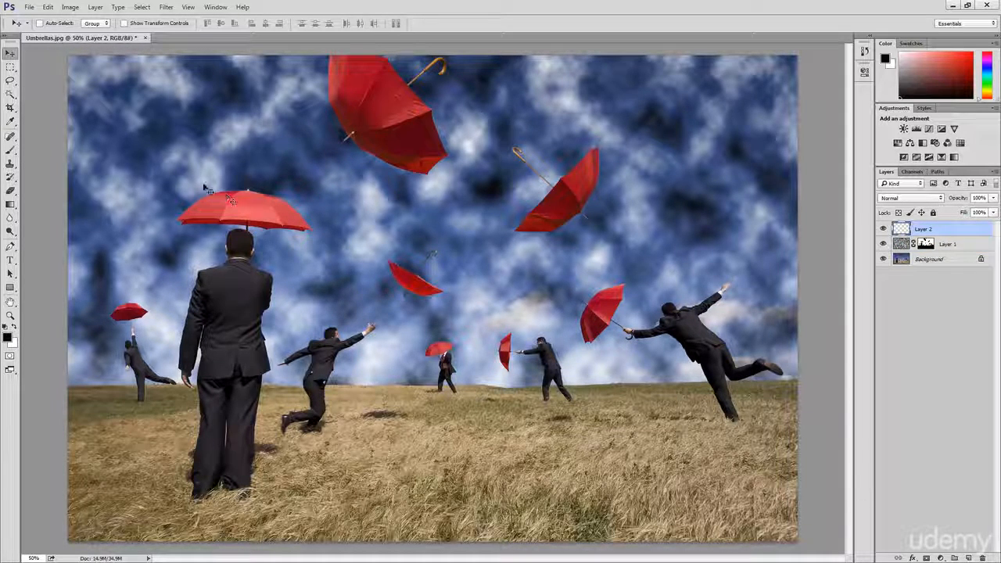
pyautogui.click(48, 7)
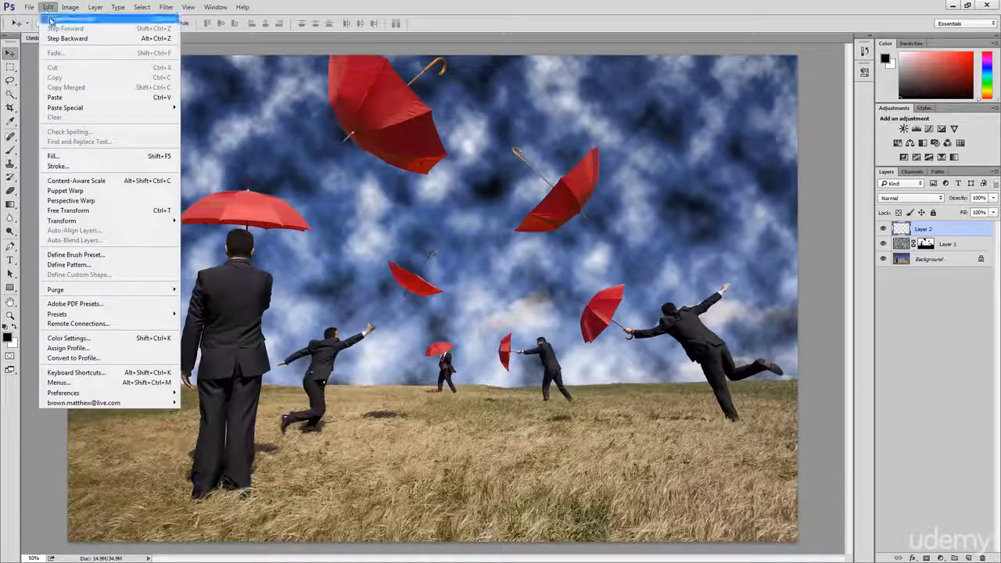
pyautogui.click(67, 157)
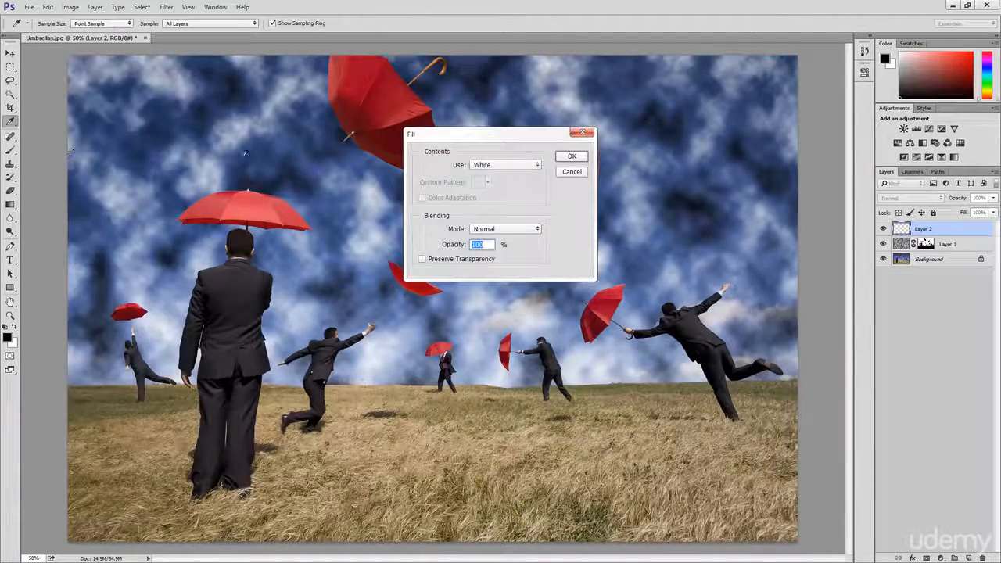
pyautogui.click(531, 166)
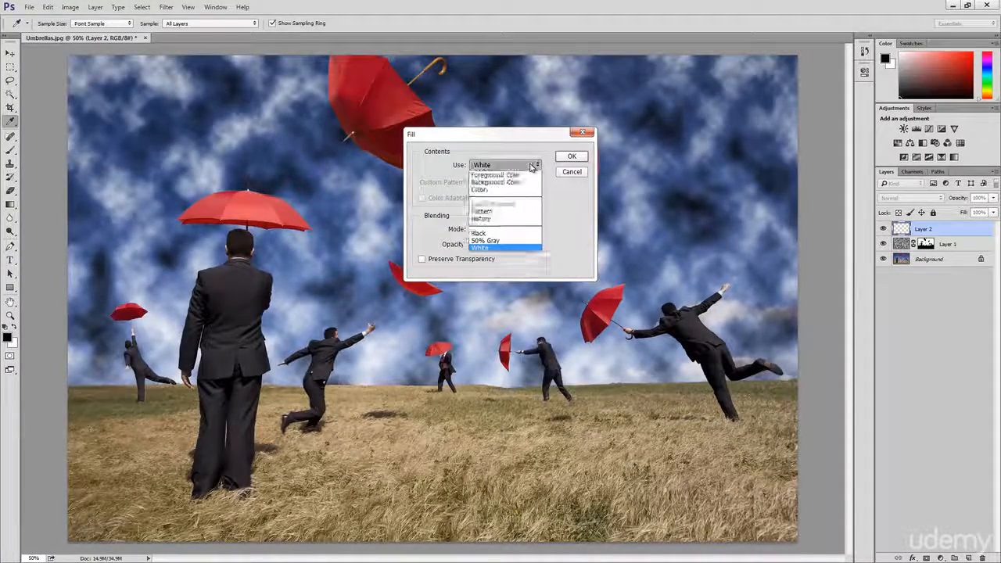
pyautogui.click(505, 235)
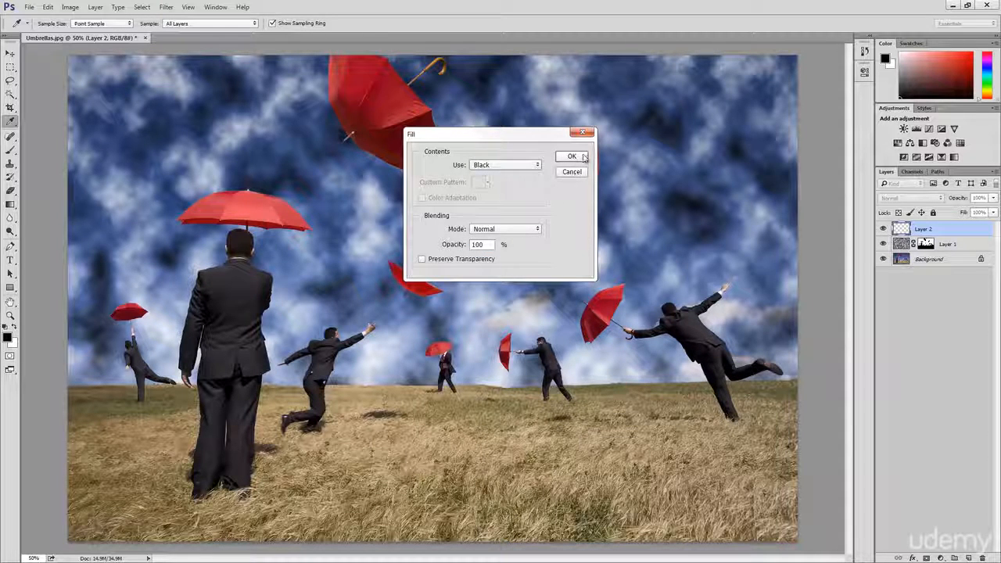
pyautogui.click(583, 157)
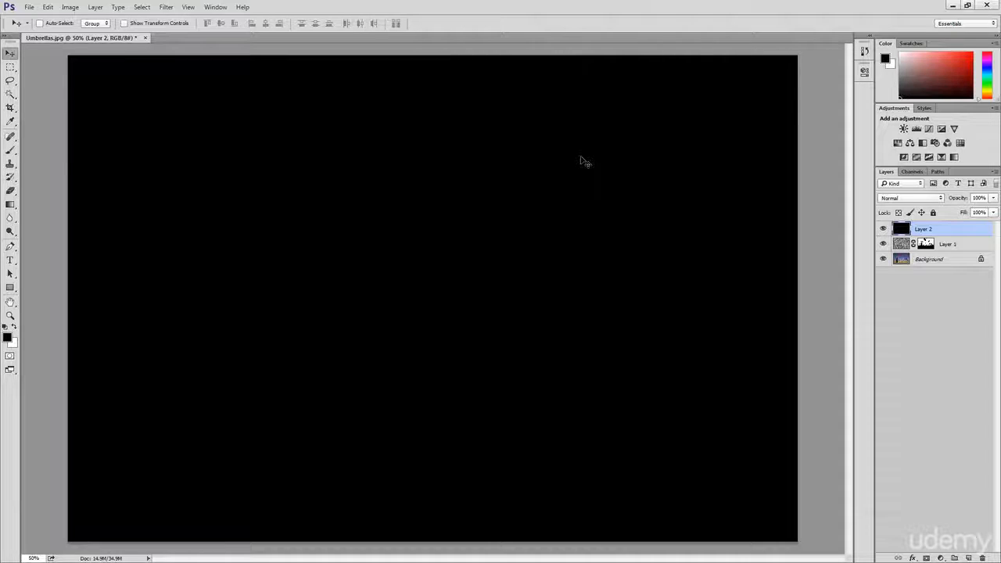
# - Add a Pattern Overlay style to the black layer using the Rain pattern
pyautogui.click(914, 558)
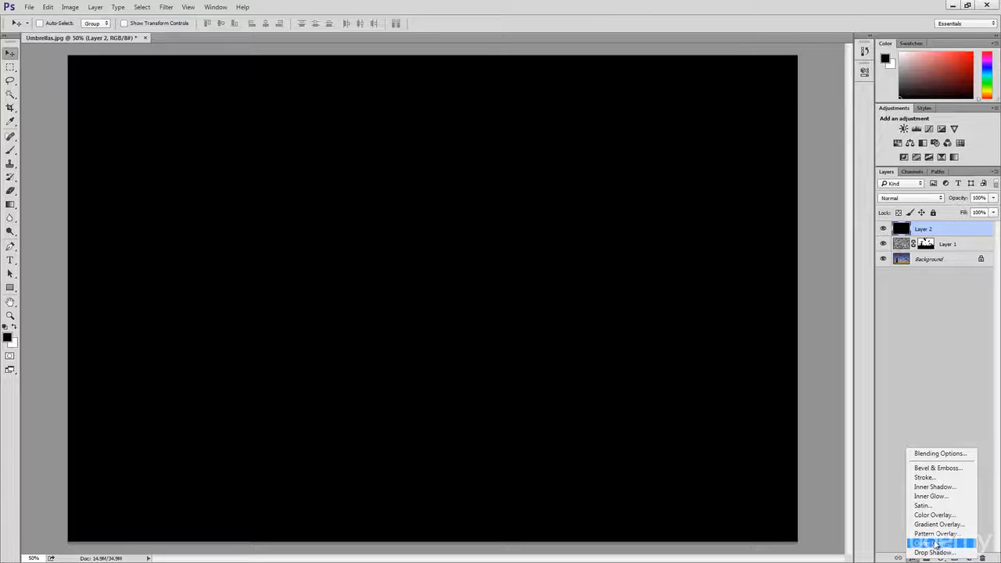
pyautogui.click(935, 534)
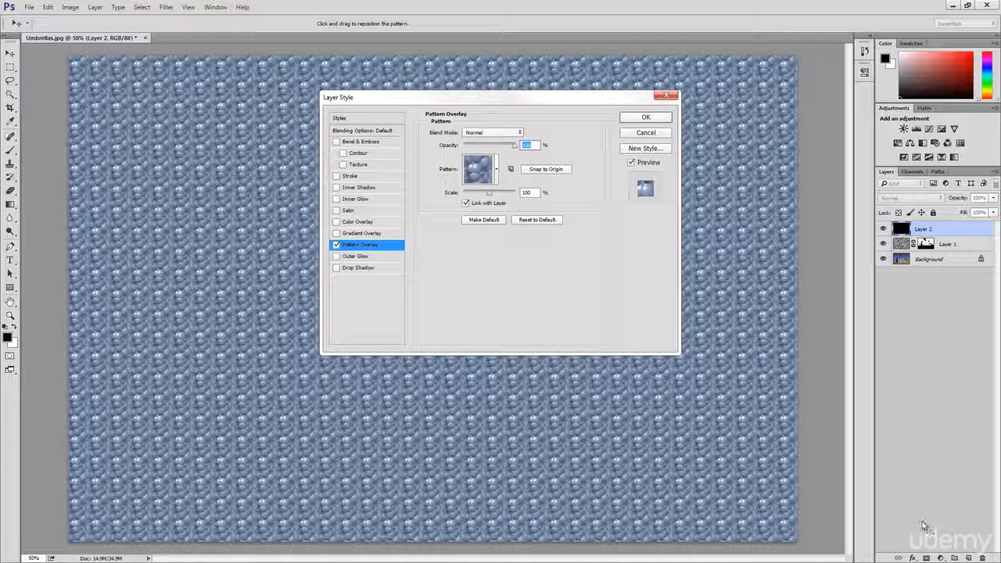
pyautogui.click(494, 170)
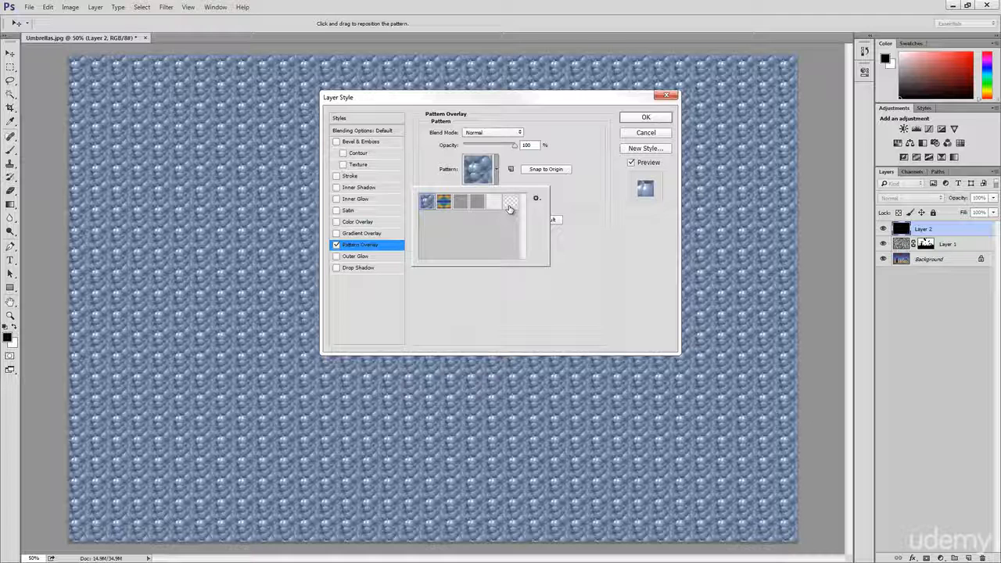
pyautogui.click(510, 205)
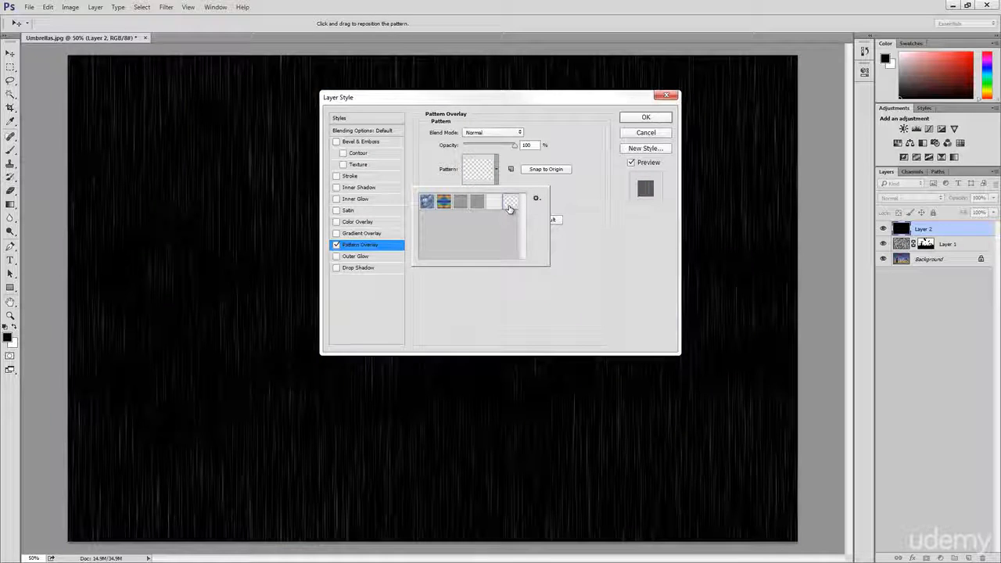
pyautogui.click(576, 144)
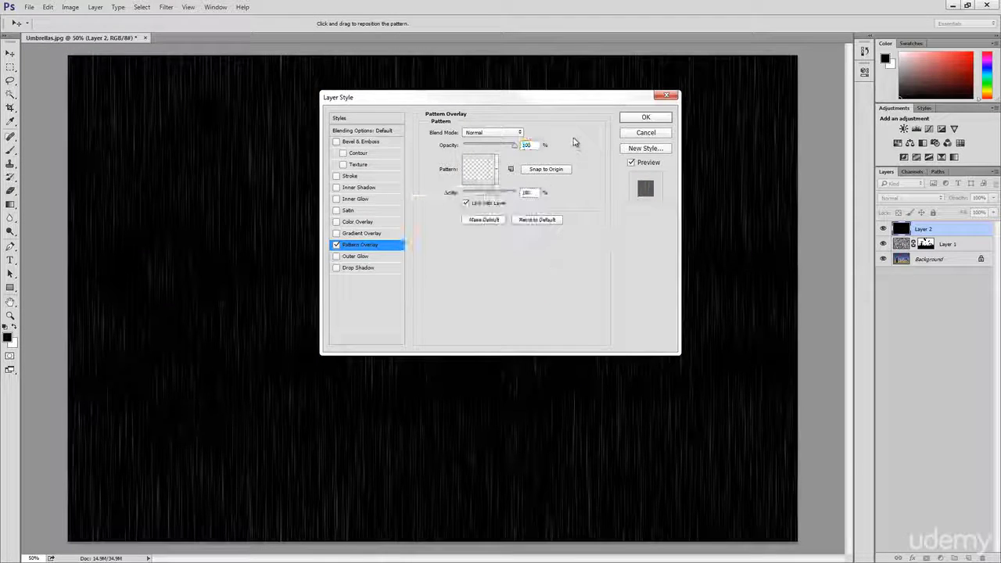
# - Set the scale of the Rain pattern overlay on Layer 2 to 20%
pyautogui.moveTo(577, 103); pyautogui.dragTo(680, 203)
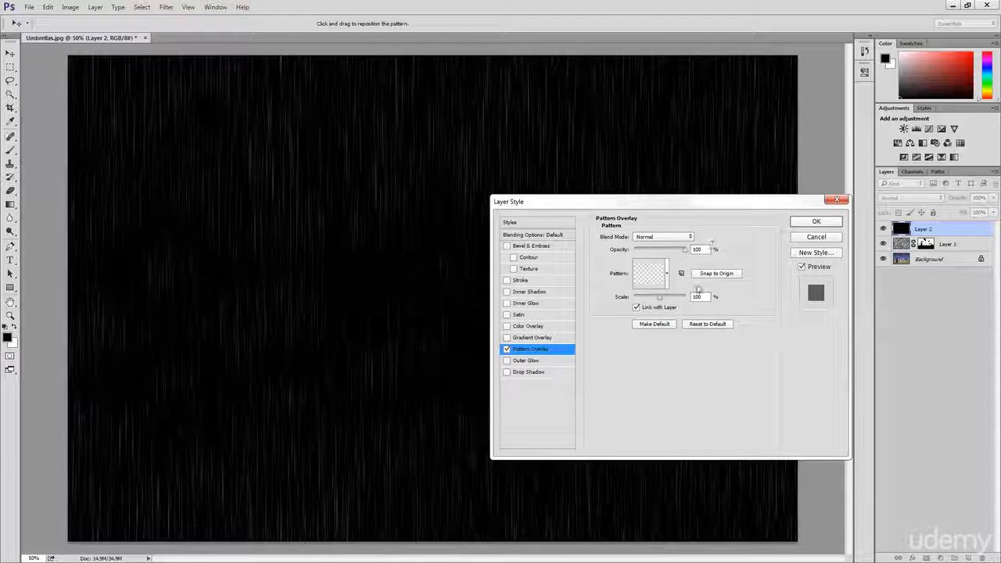
pyautogui.moveTo(663, 302); pyautogui.dragTo(645, 304)
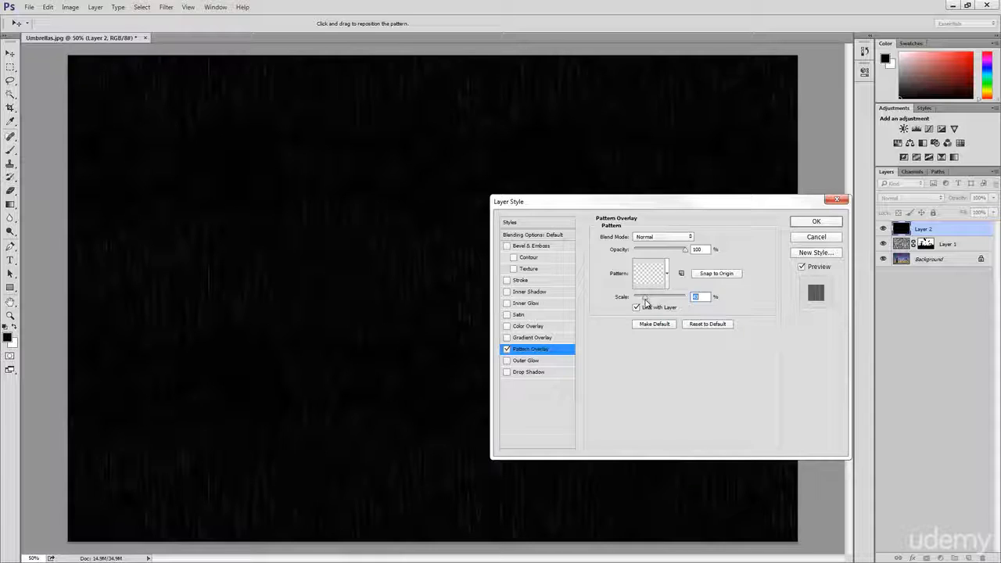
pyautogui.doubleClick(696, 295)
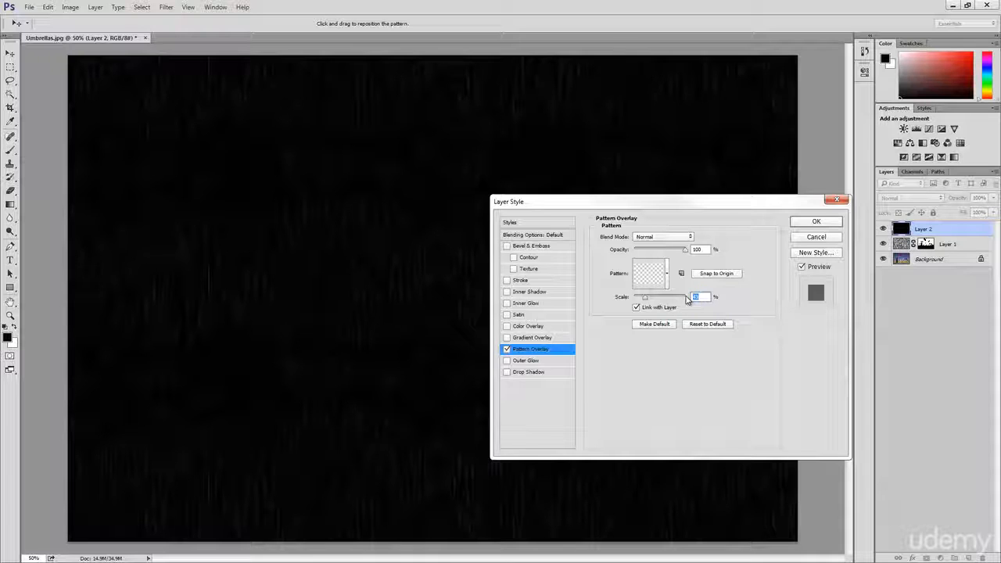
pyautogui.write('20')
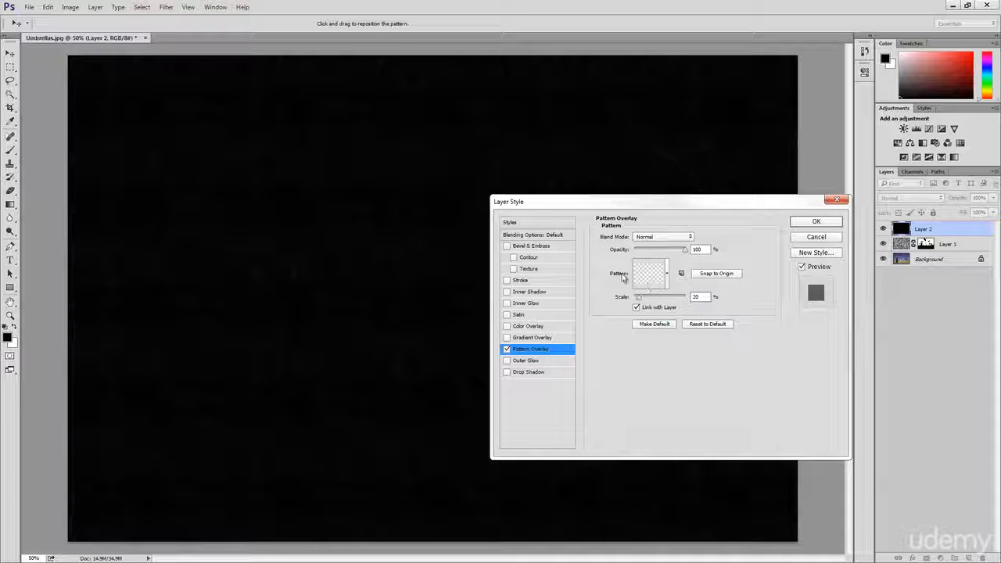
# - Lower Layer 2's fill opacity to 0% in its blending options and apply the layer style
pyautogui.click(537, 237)
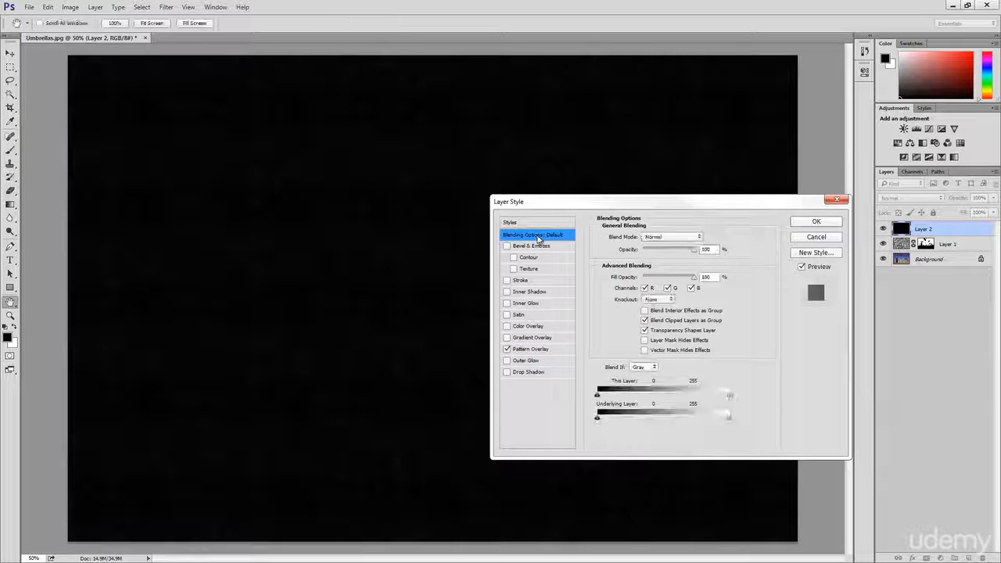
pyautogui.doubleClick(706, 248)
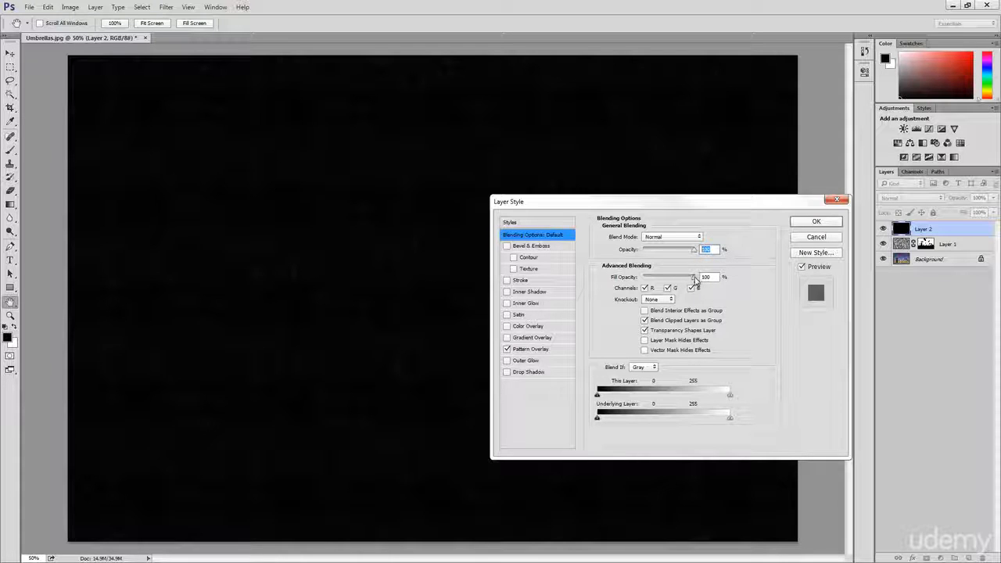
pyautogui.moveTo(693, 279); pyautogui.dragTo(632, 279)
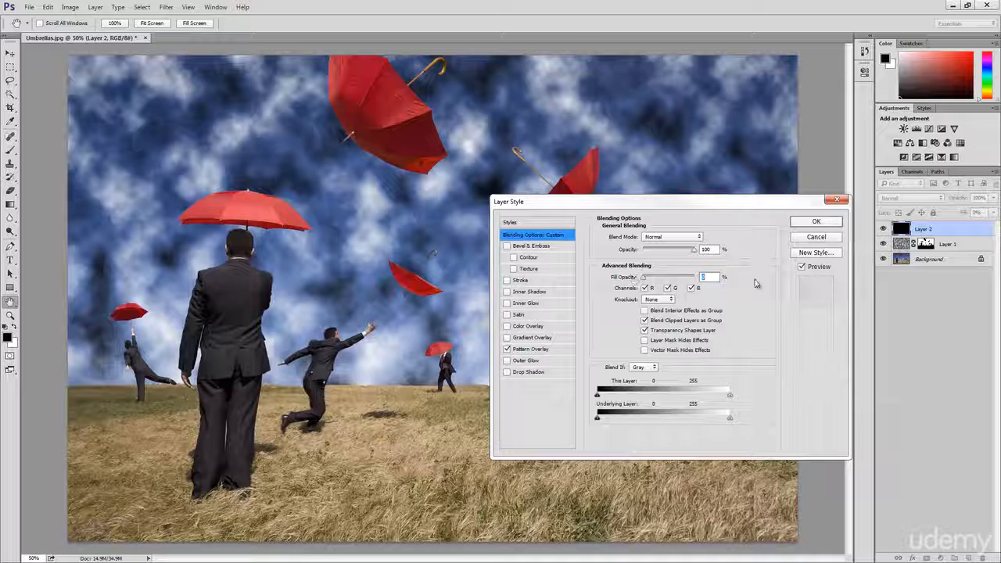
pyautogui.click(827, 224)
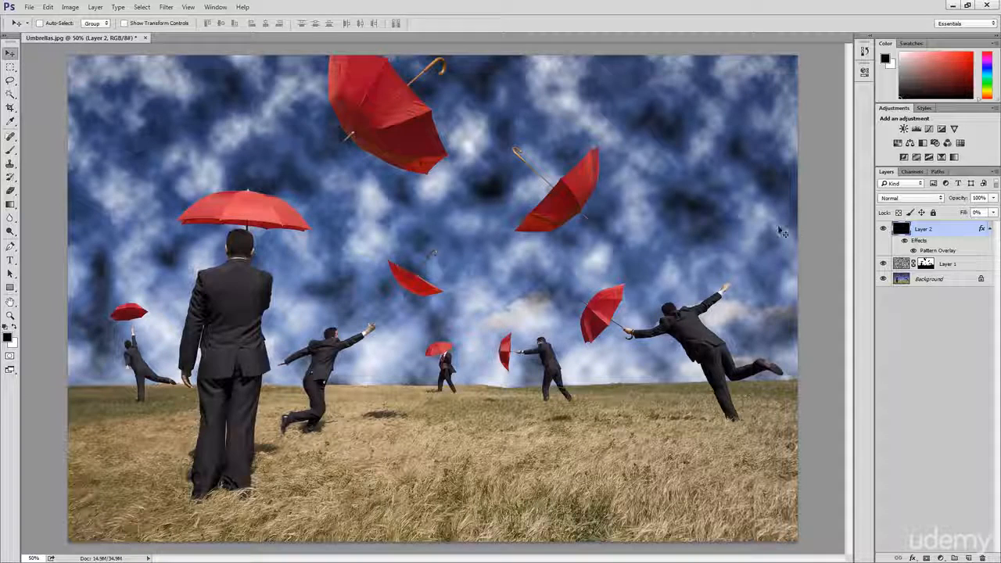
# - Scale Layer 2 proportionally to 125% so it extends beyond the canvas edges
pyautogui.click(11, 317)
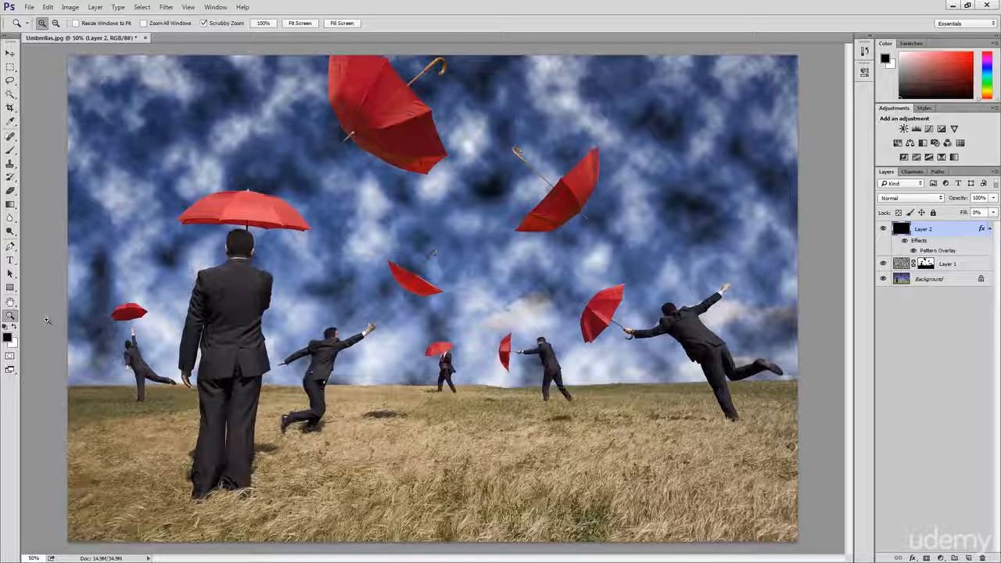
pyautogui.press('alt')
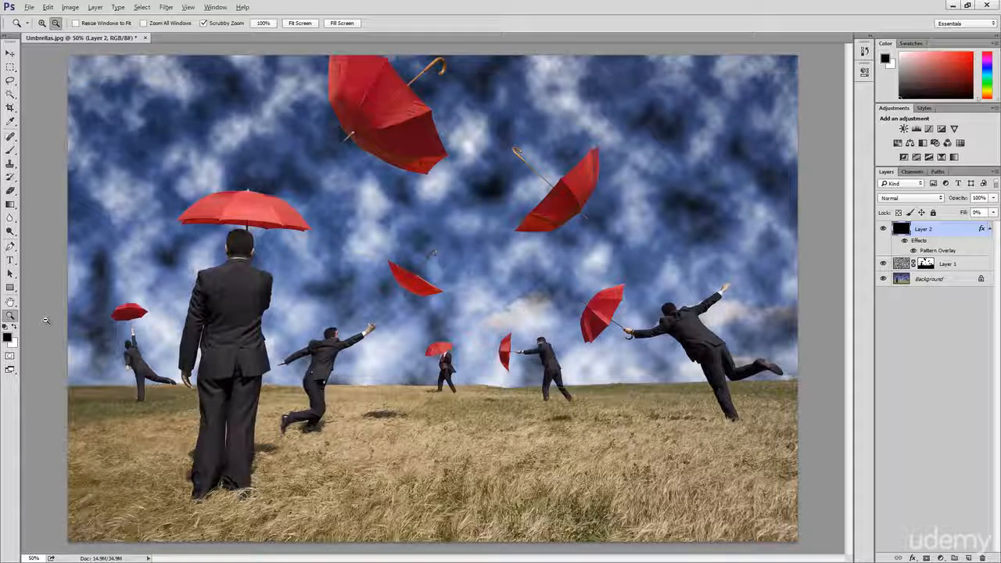
pyautogui.keyDown('alt'); pyautogui.click(49, 313); pyautogui.keyUp('alt')
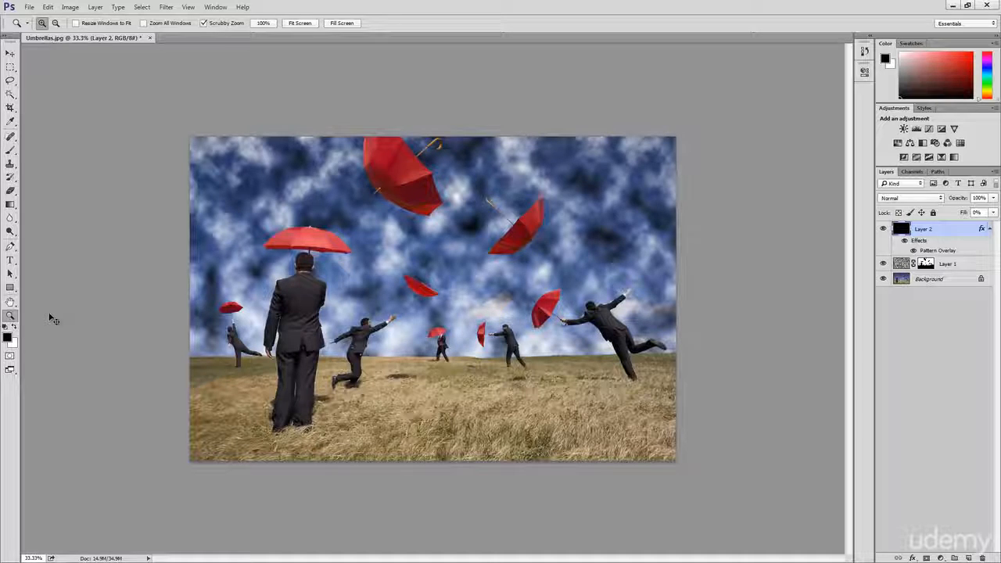
pyautogui.hotkey('ctrl', 't')
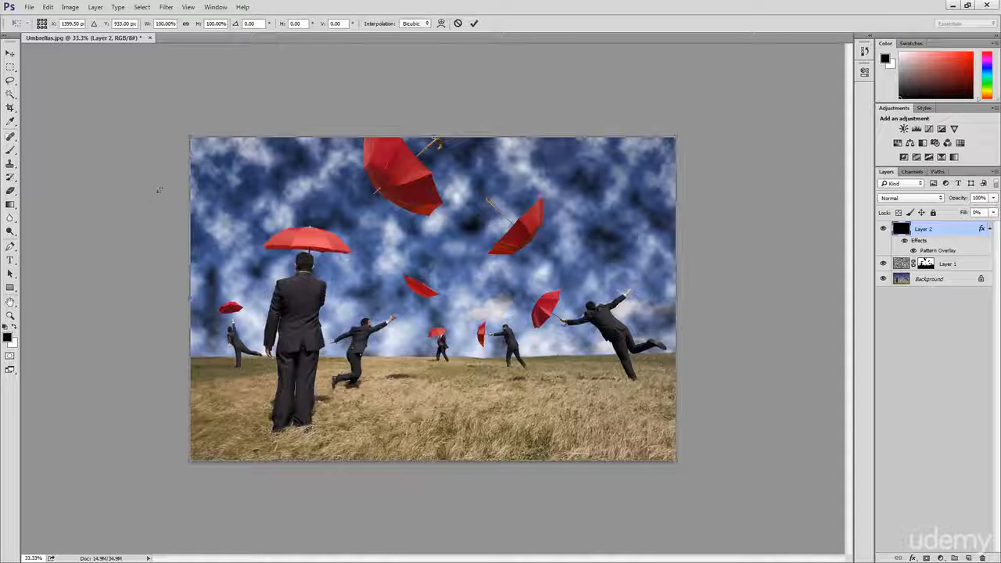
pyautogui.click(186, 24)
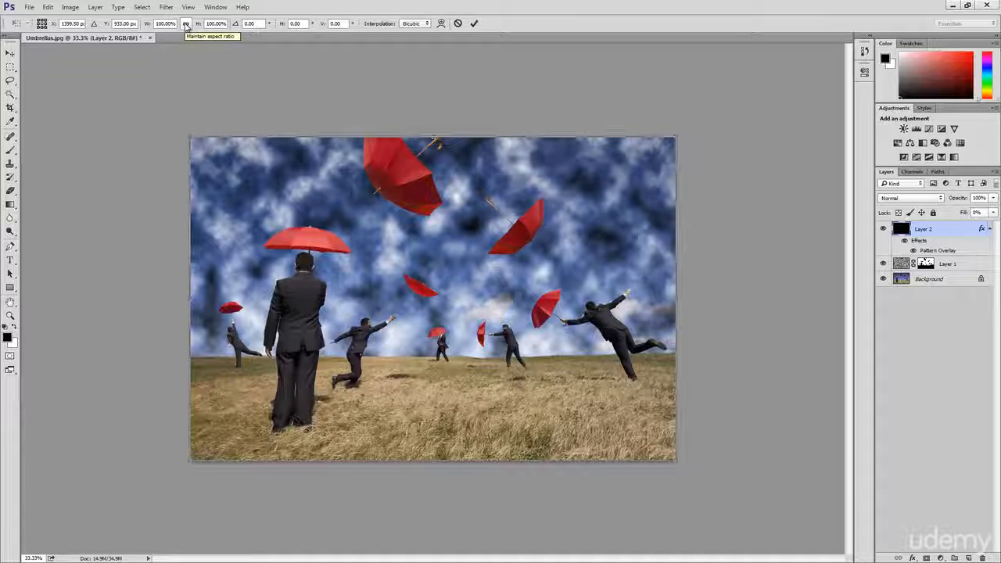
pyautogui.click(186, 25)
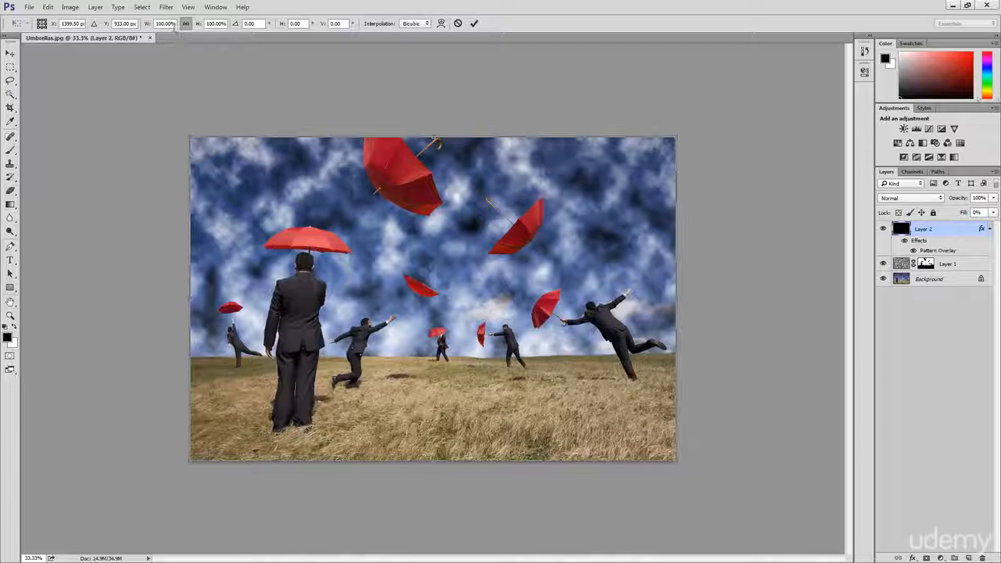
pyautogui.click(174, 23)
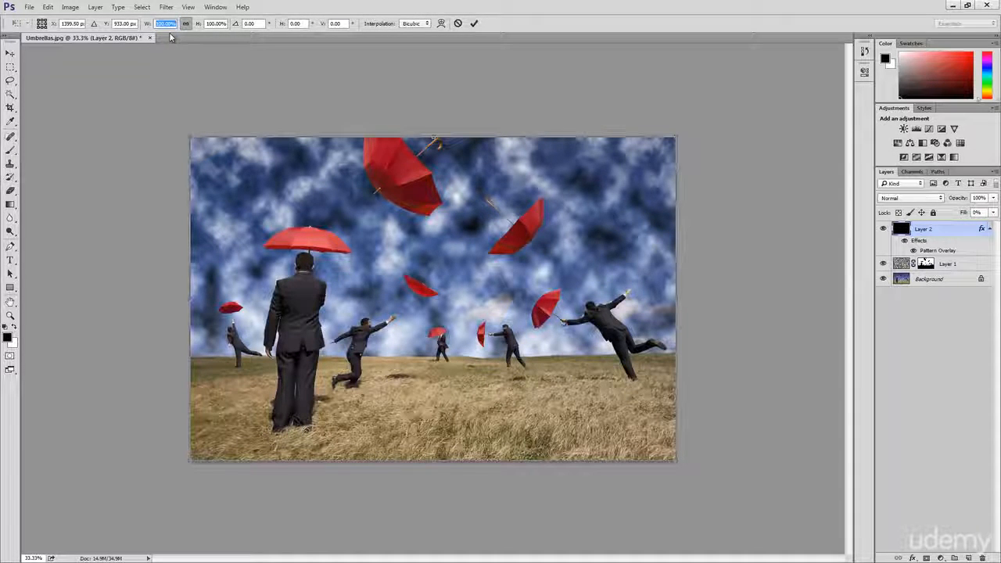
pyautogui.write('125')
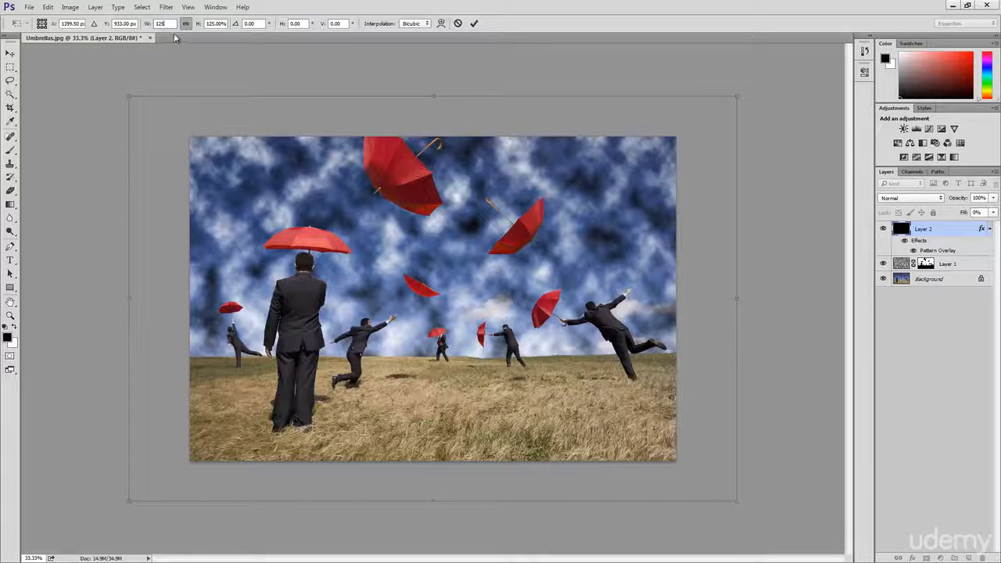
pyautogui.click(479, 26)
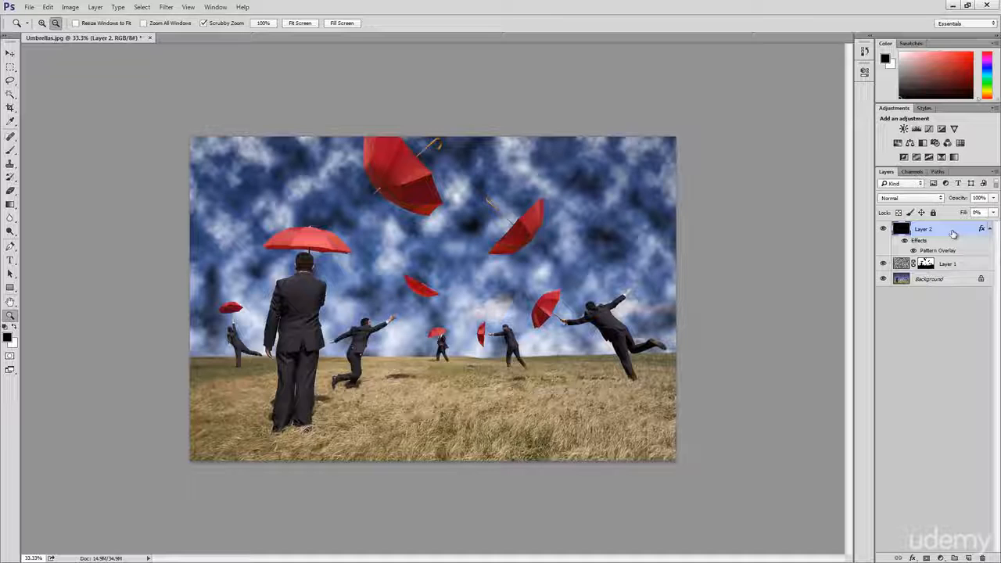
# - Duplicate Layer 2 and set the copy's Pattern Overlay scale to 40%
pyautogui.moveTo(952, 233); pyautogui.dragTo(953, 226)
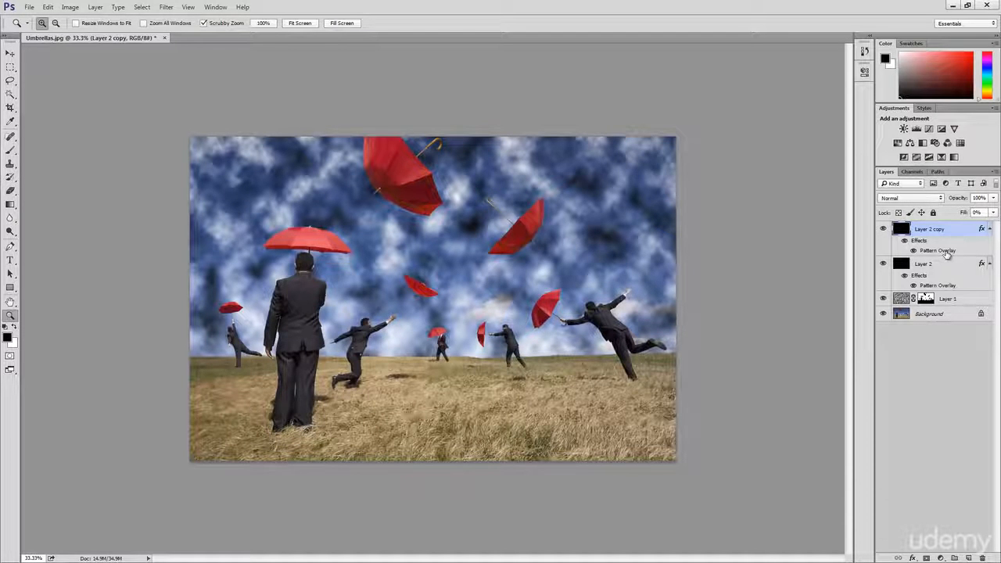
pyautogui.doubleClick(942, 251)
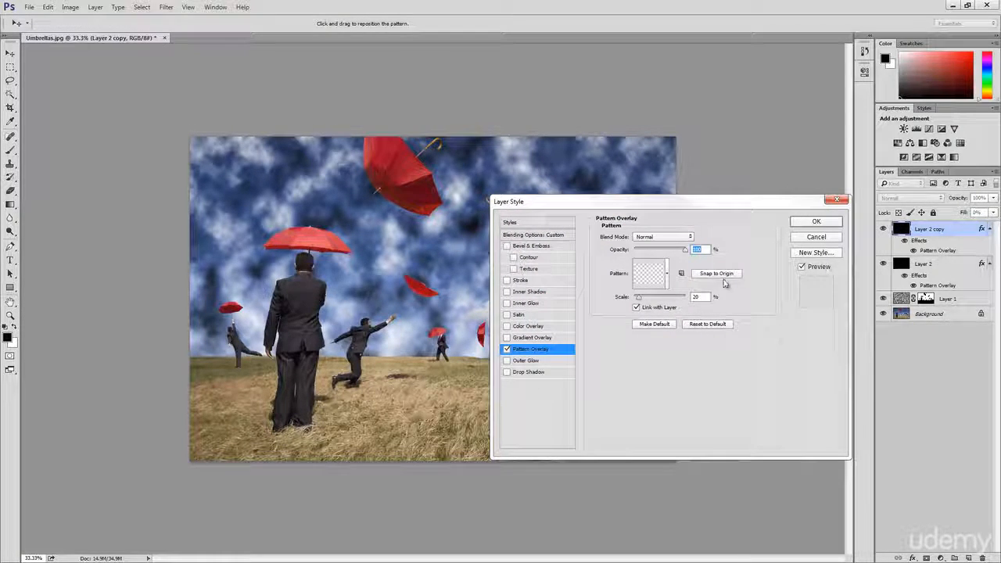
pyautogui.press('Tab')
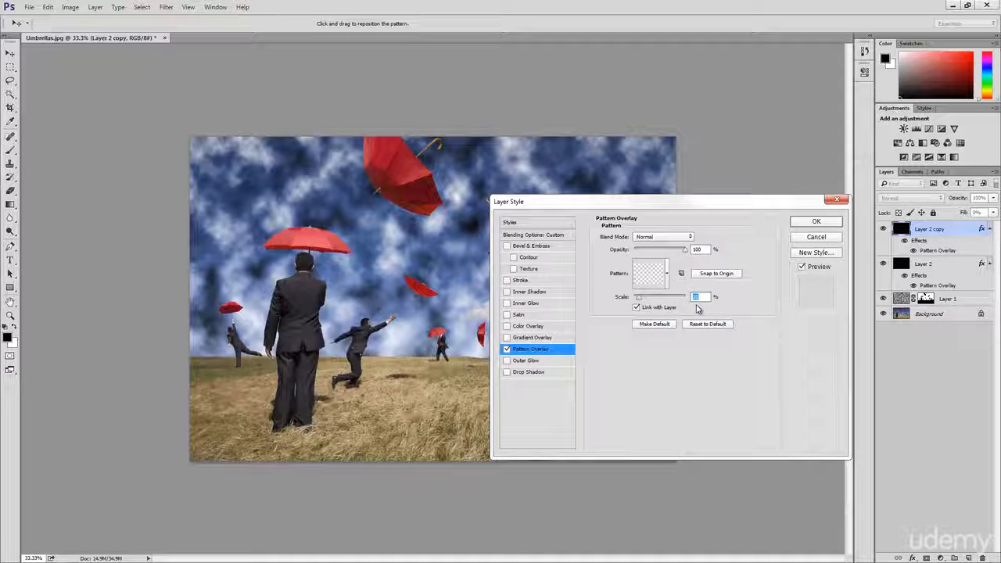
pyautogui.write('40')
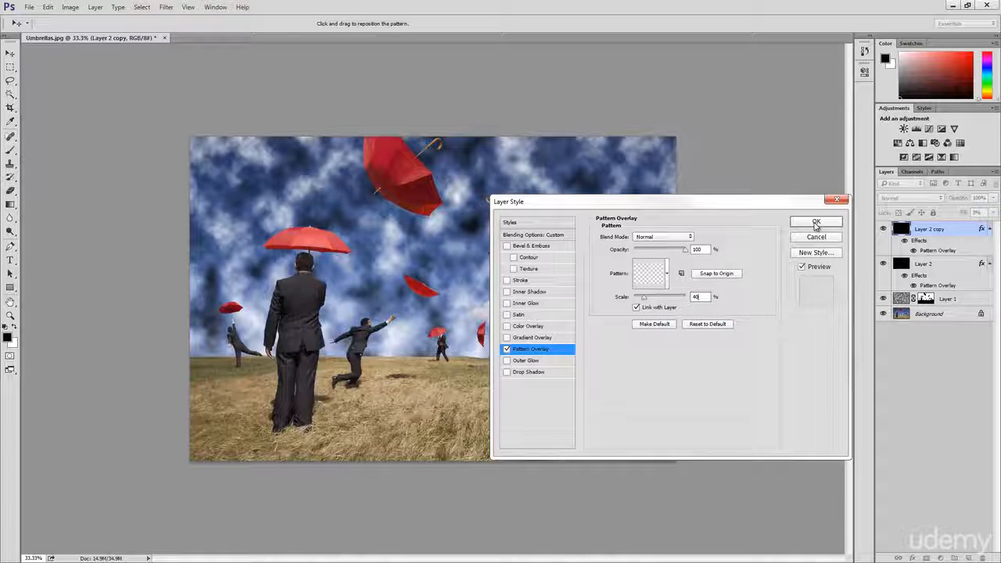
pyautogui.click(816, 223)
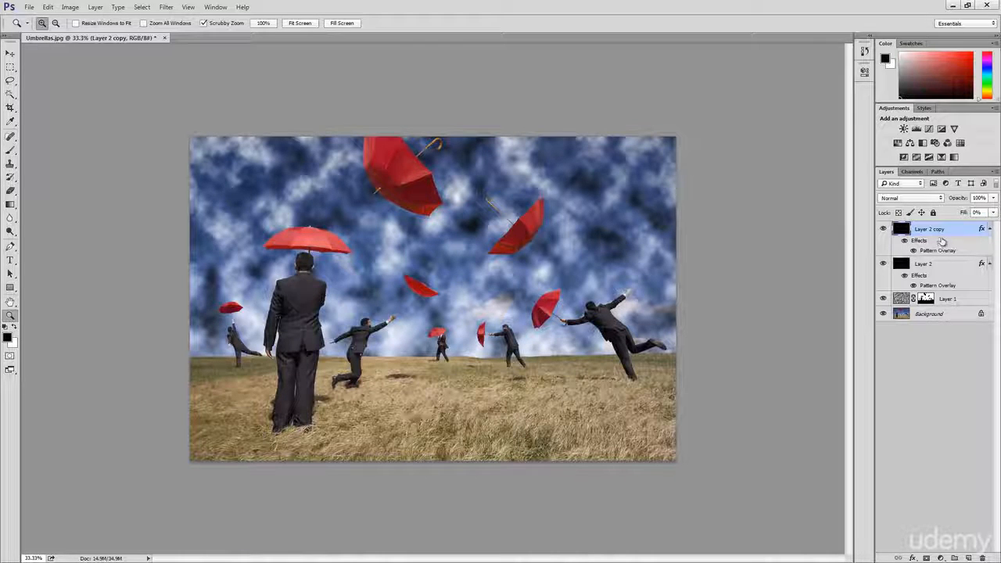
# - Duplicate Layer 2 copy and set the new layer's Pattern Overlay scale to 60%
pyautogui.moveTo(955, 237); pyautogui.dragTo(952, 225)
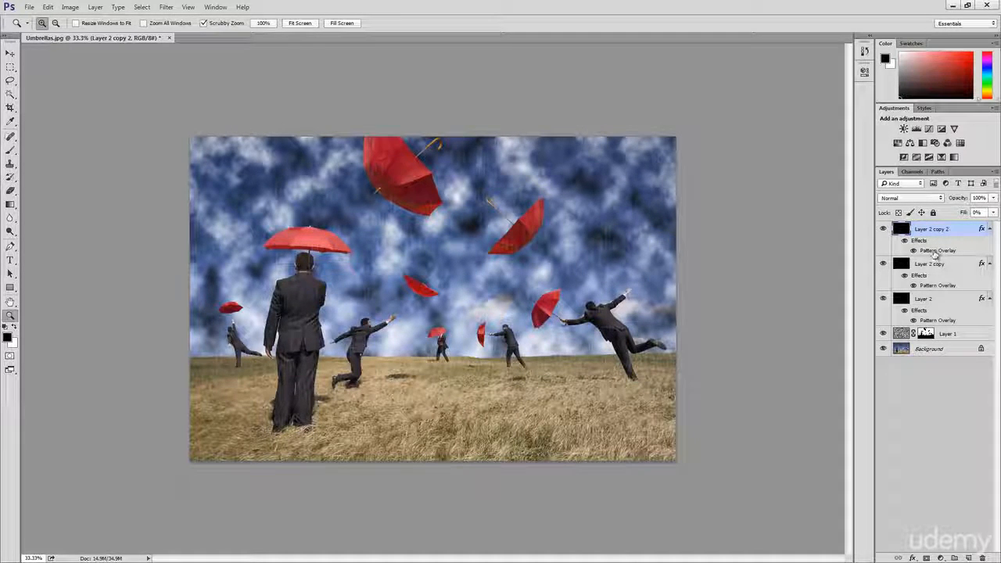
pyautogui.doubleClick(934, 251)
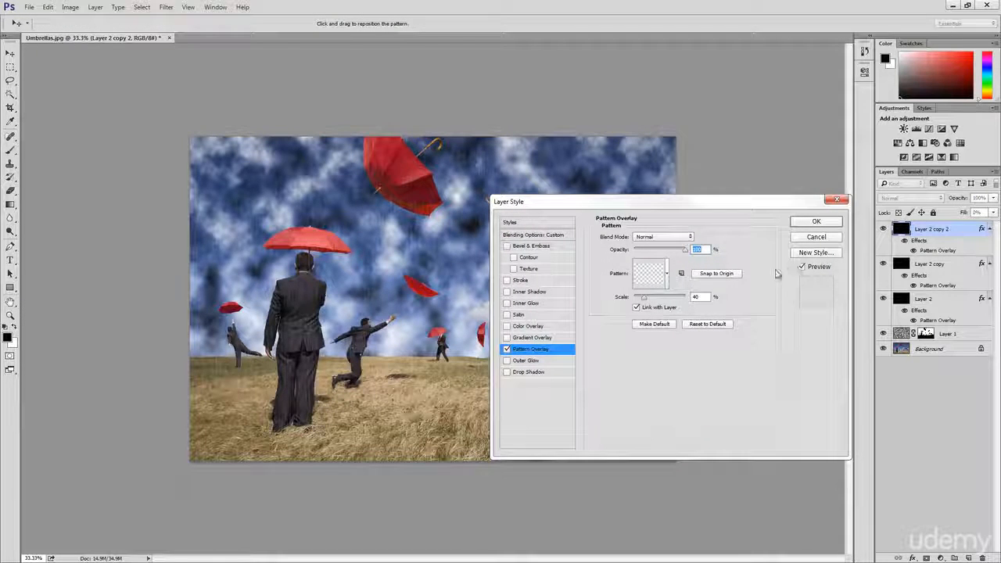
pyautogui.doubleClick(701, 296)
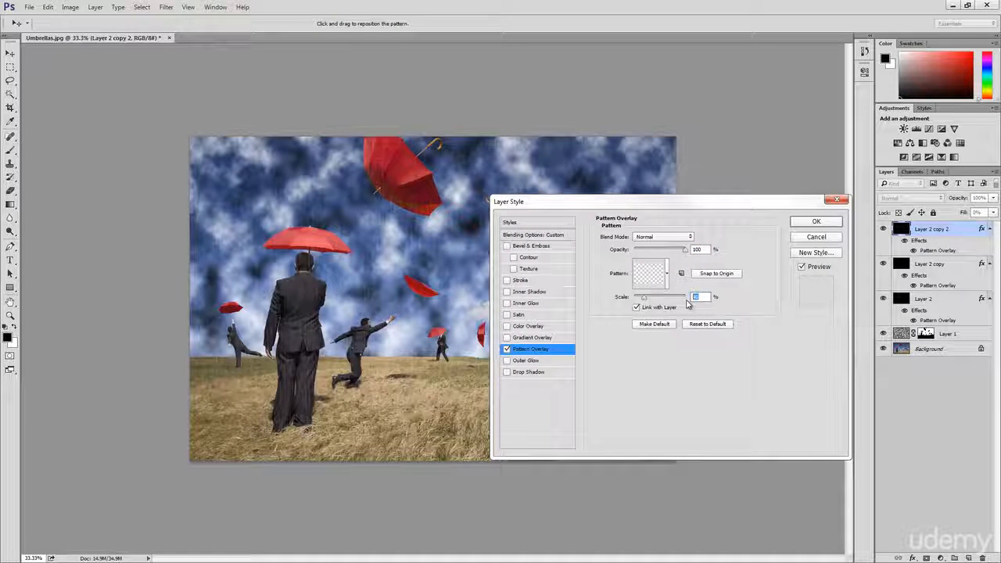
pyautogui.write('60')
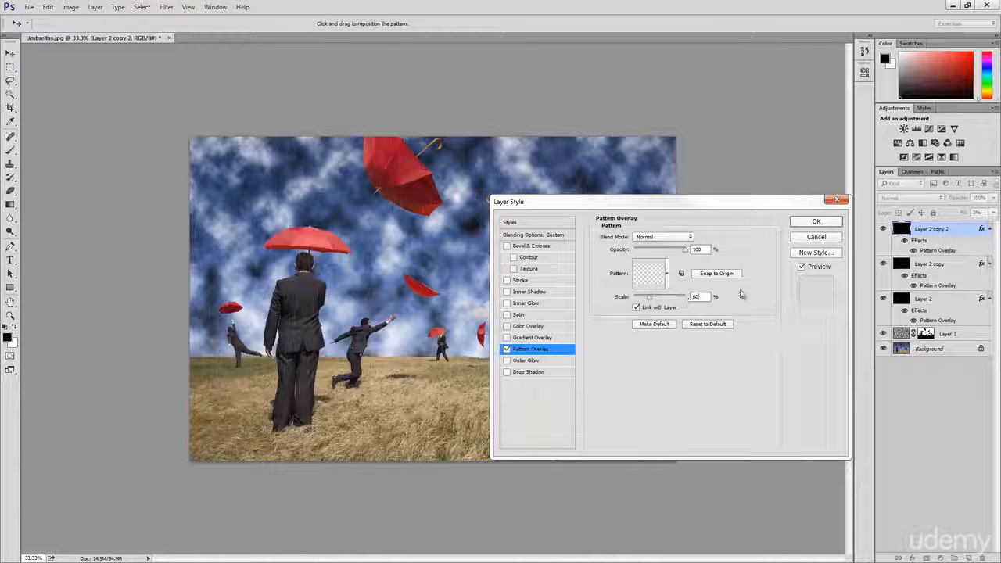
pyautogui.click(815, 222)
pyautogui.press('z')
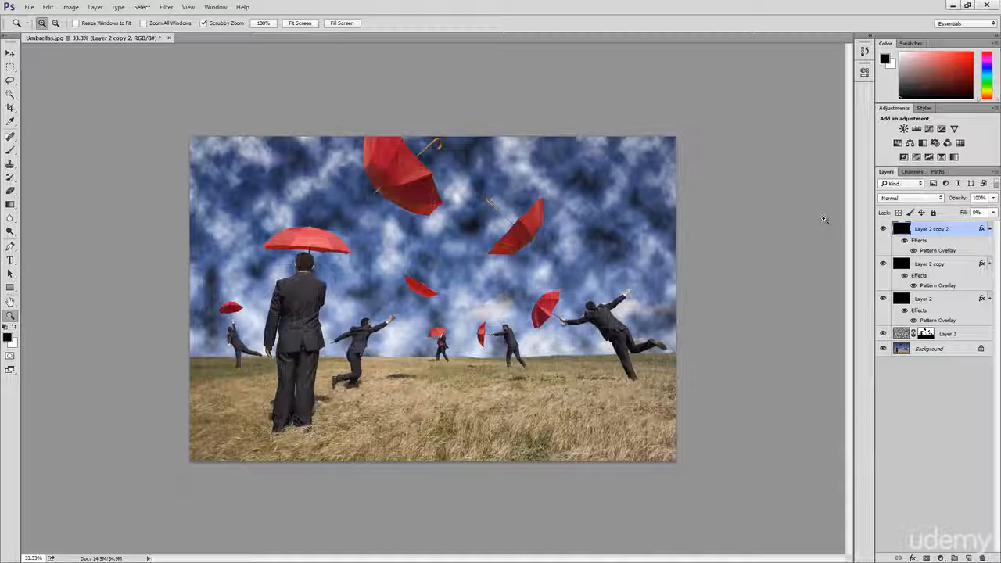
# - Duplicate Layer 2 copy 2 and set the new layer's Pattern Overlay scale to 80%
pyautogui.moveTo(945, 238); pyautogui.dragTo(951, 229)
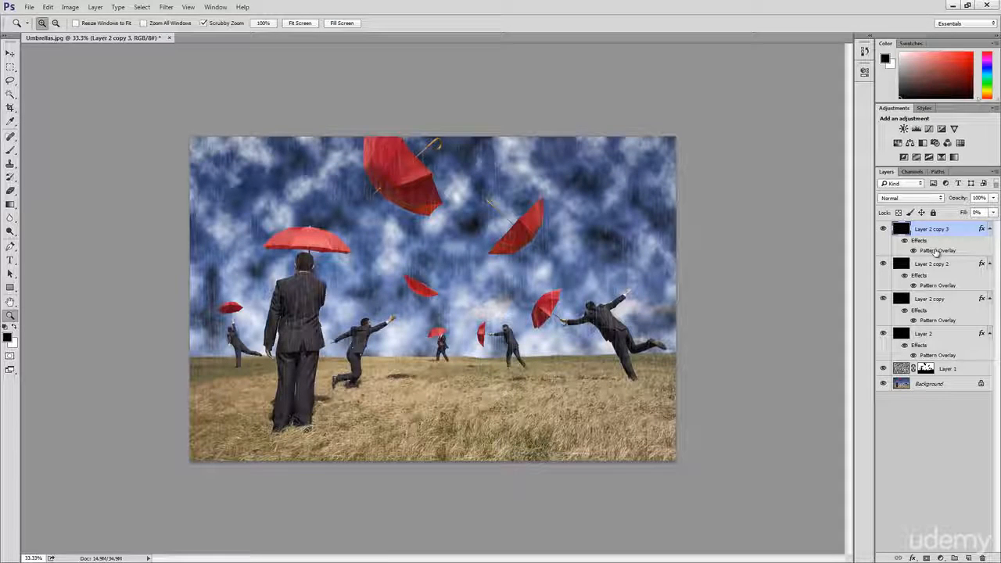
pyautogui.doubleClick(936, 250)
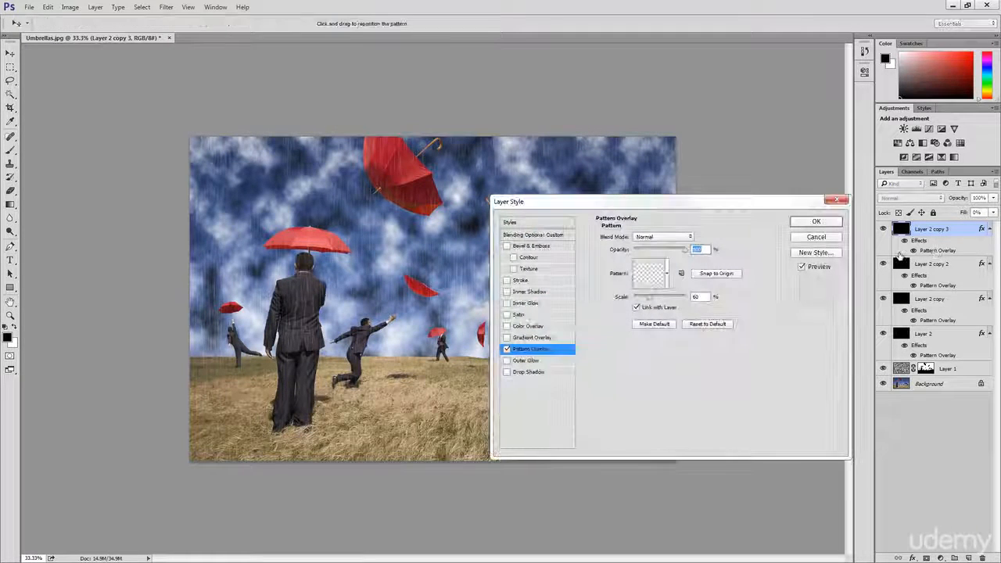
pyautogui.doubleClick(696, 296)
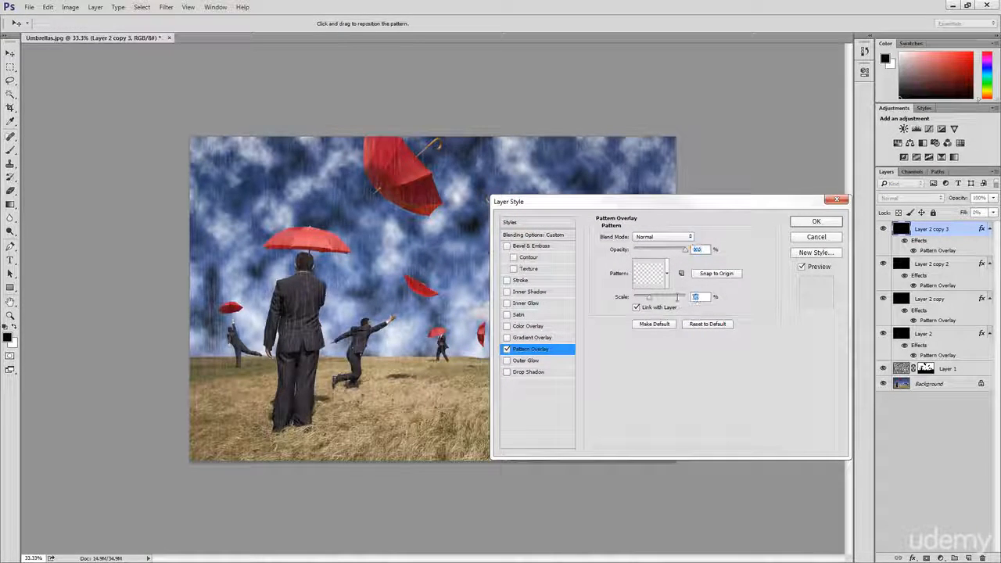
pyautogui.write('80')
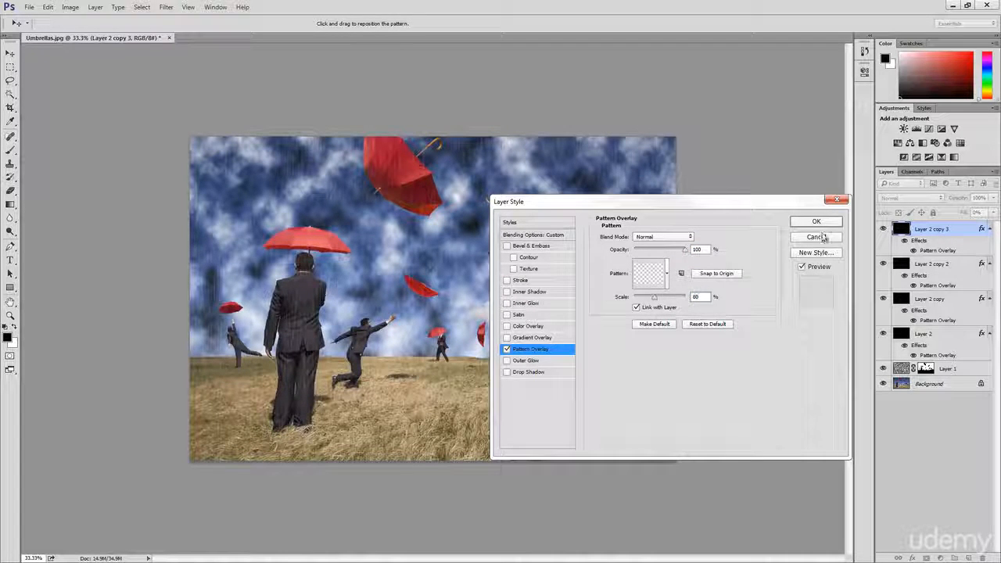
pyautogui.click(831, 223)
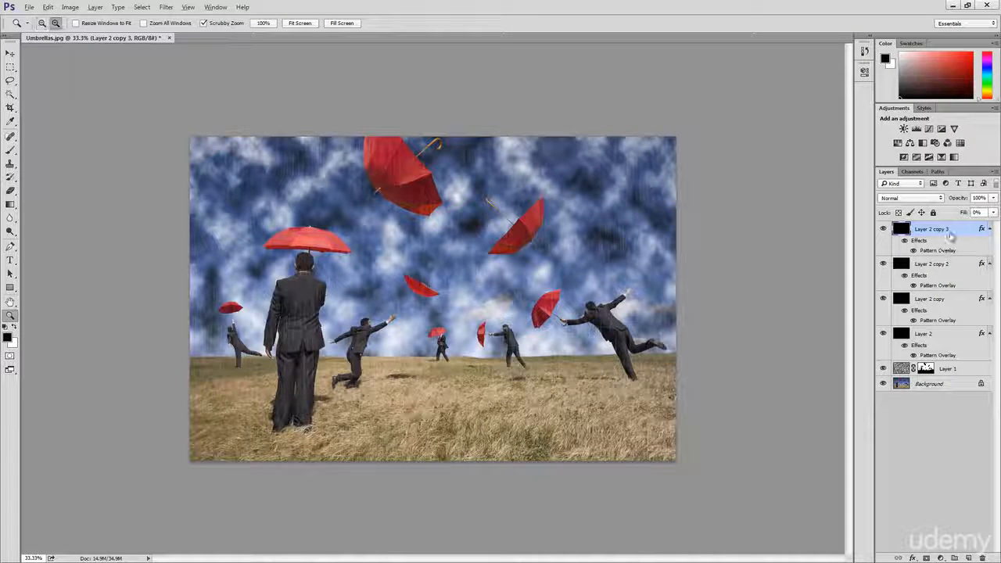
# - Duplicate Layer 2 copy 3 and set the new layer's Pattern Overlay scale to 100%
pyautogui.hotkey('ctrl', 'j')
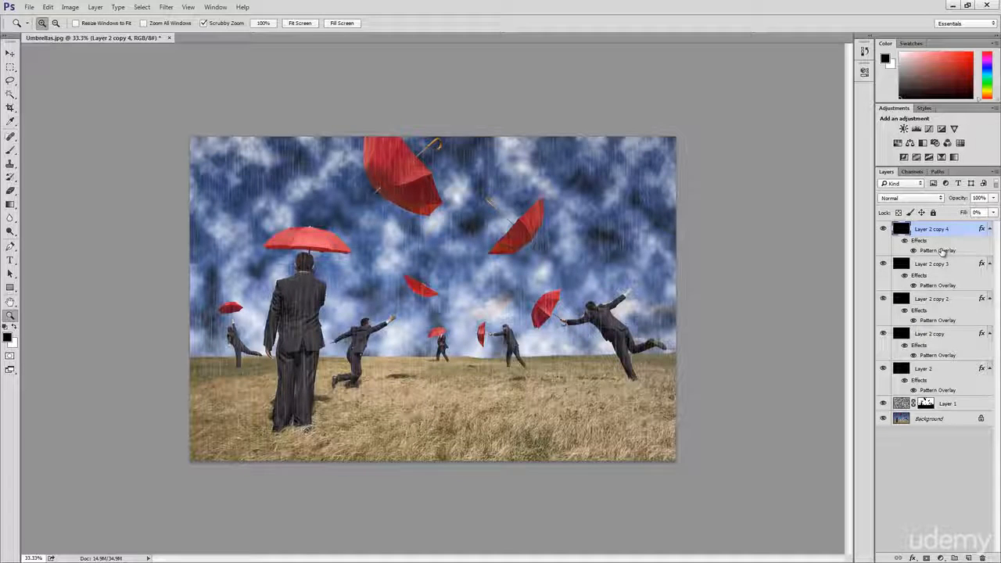
pyautogui.doubleClick(943, 250)
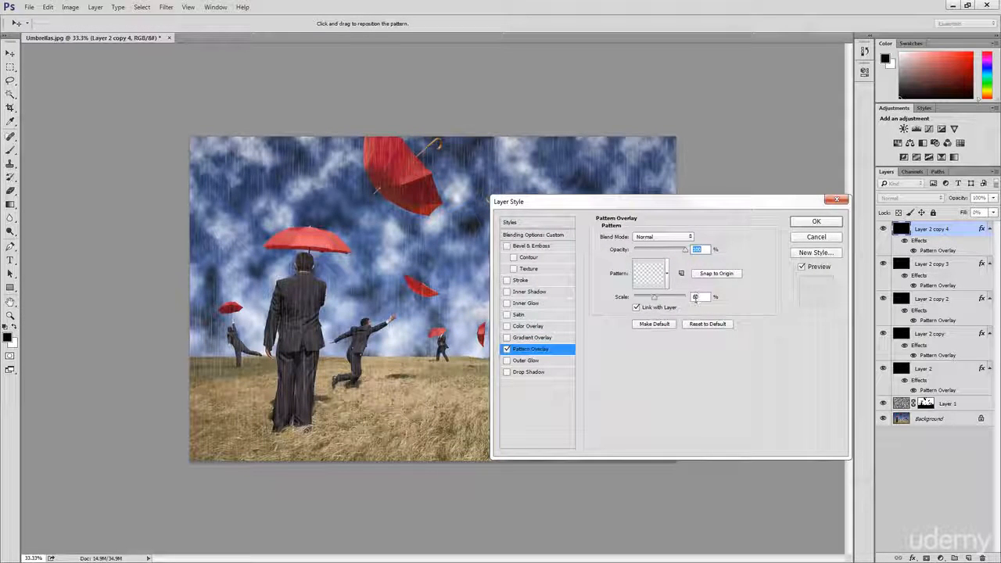
pyautogui.doubleClick(697, 296)
pyautogui.write('1')
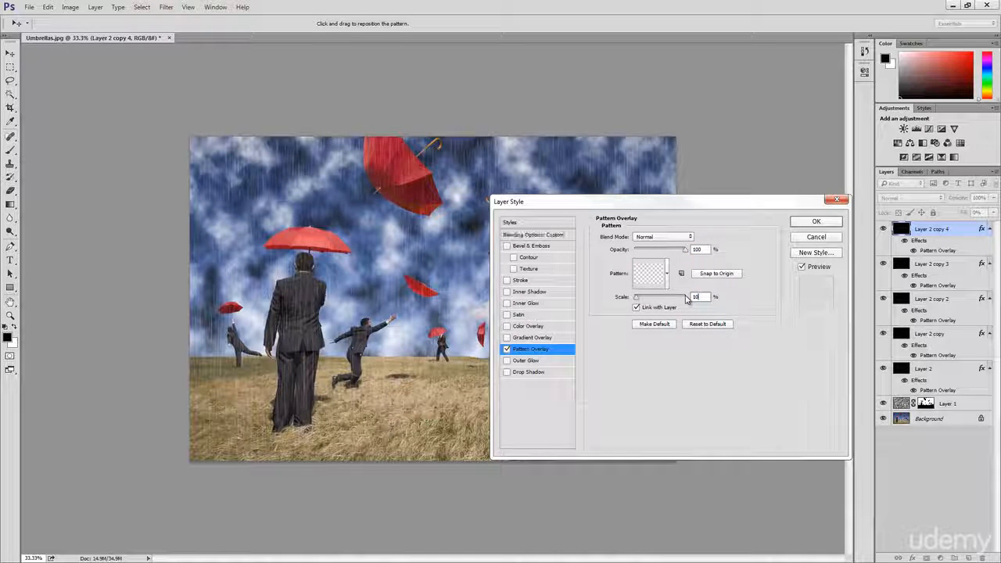
pyautogui.write('00')
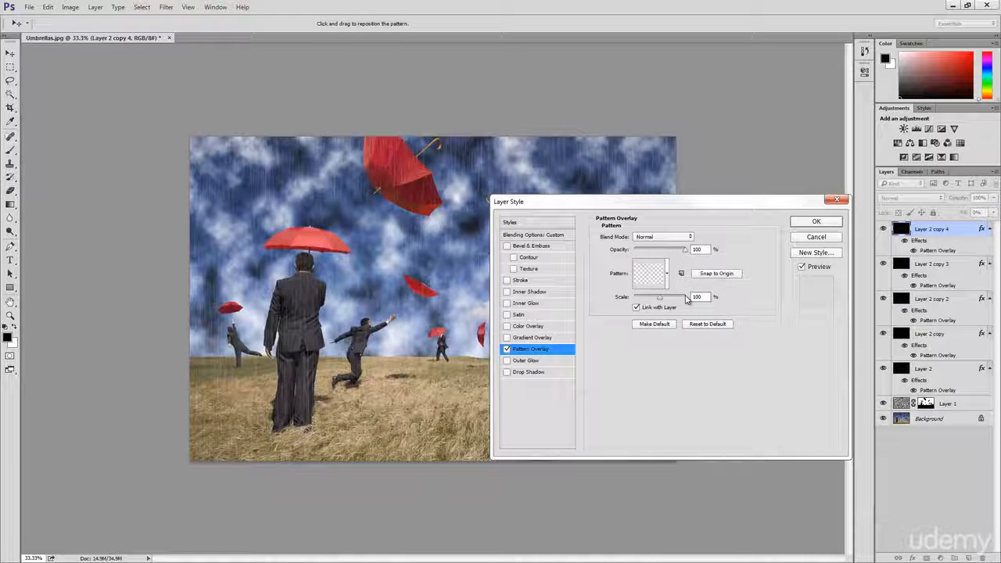
pyautogui.click(810, 223)
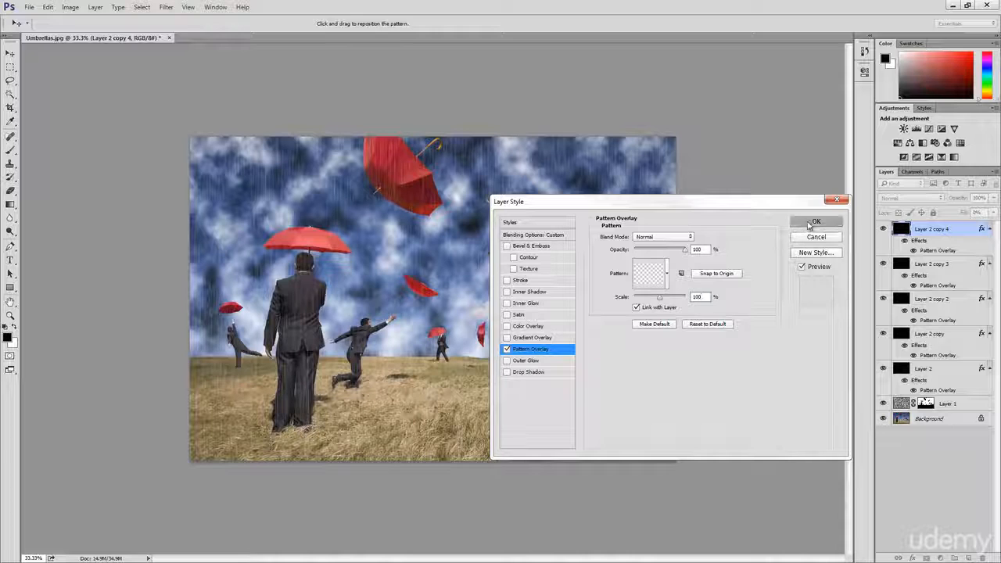
# - Duplicate Layer 2 copy 4 and set the new layer's Pattern Overlay to 500% scale and 50% opacity
pyautogui.press('z')
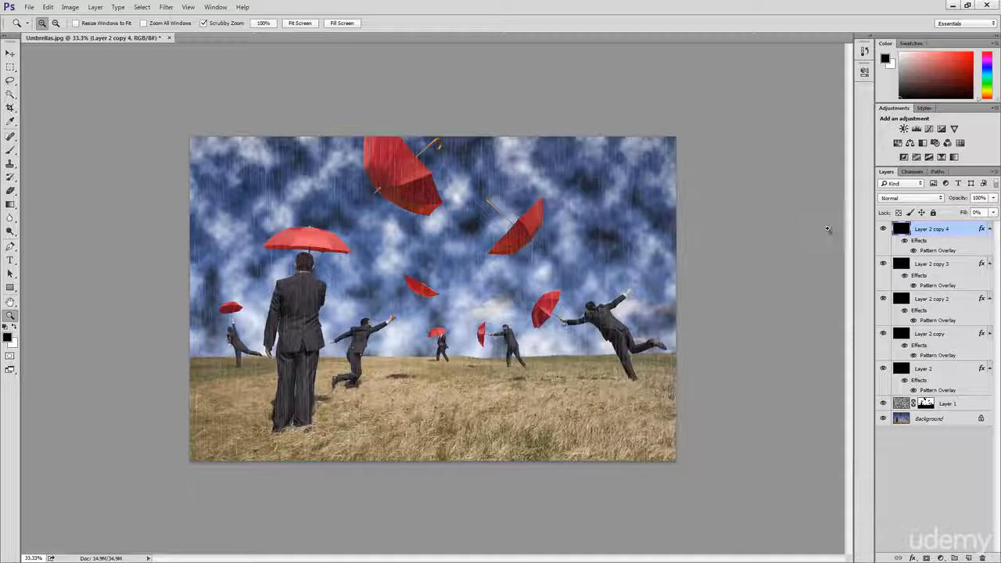
pyautogui.press('alt')
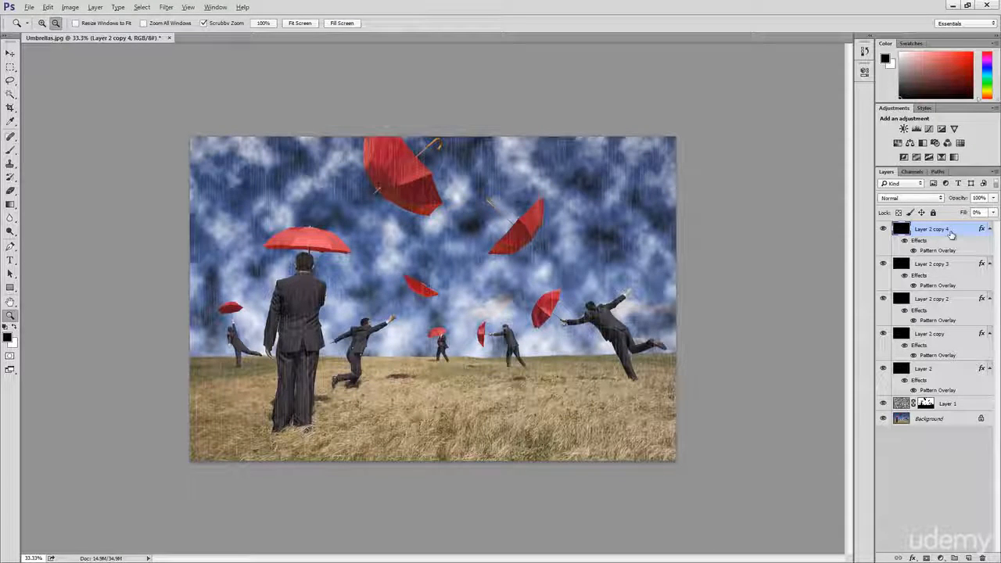
pyautogui.click(951, 229)
pyautogui.hotkey('ctrl', 'j')
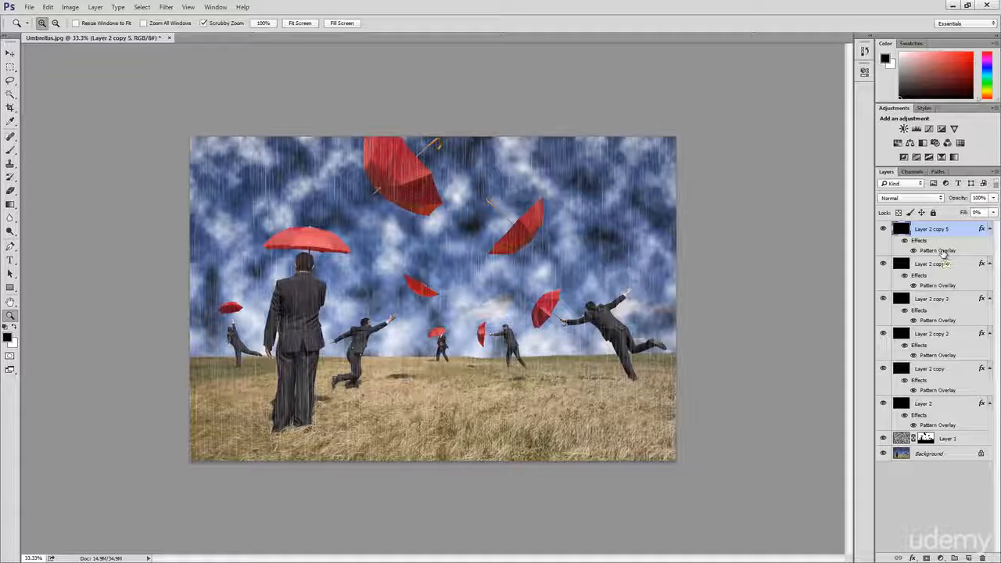
pyautogui.doubleClick(944, 251)
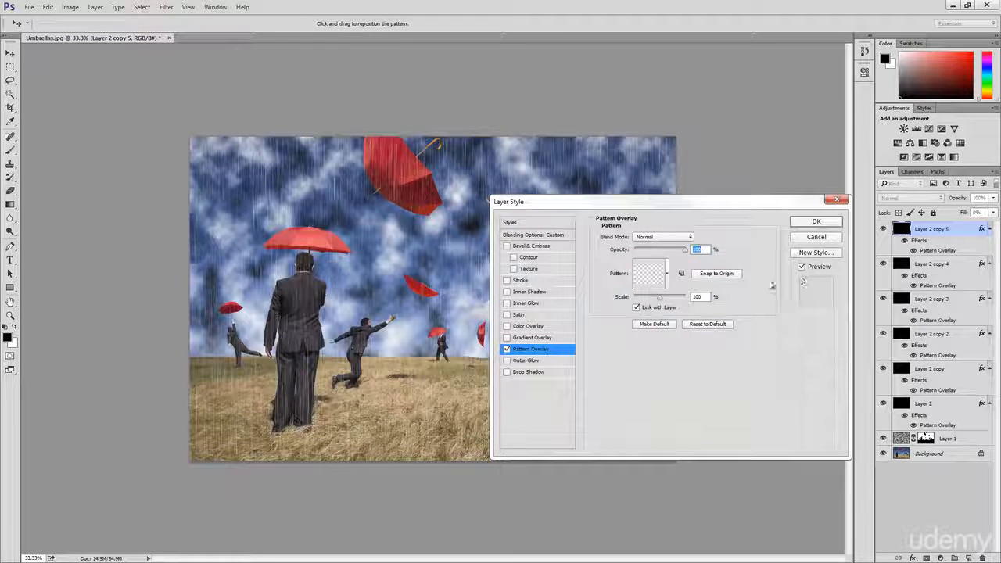
pyautogui.click(704, 296)
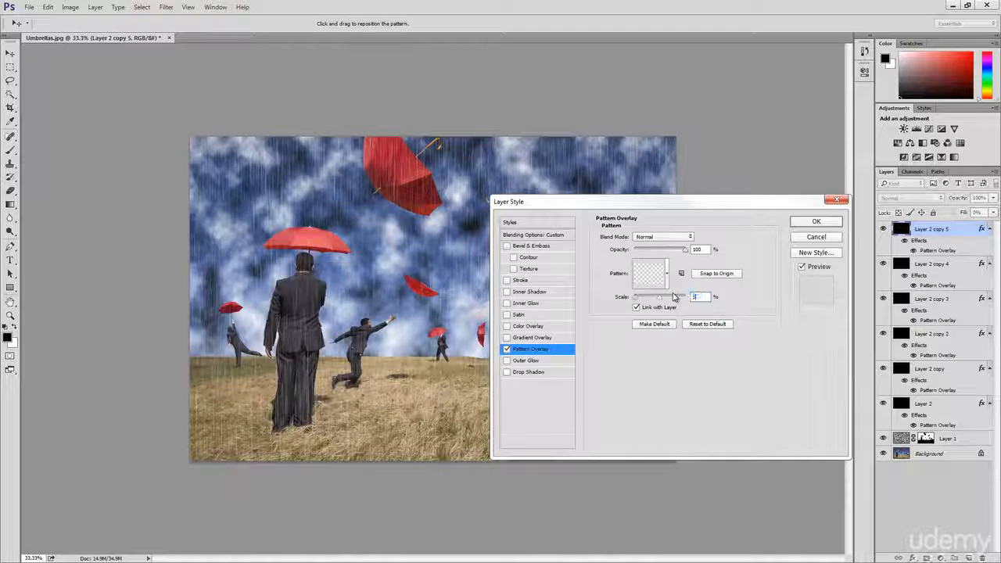
pyautogui.write('500')
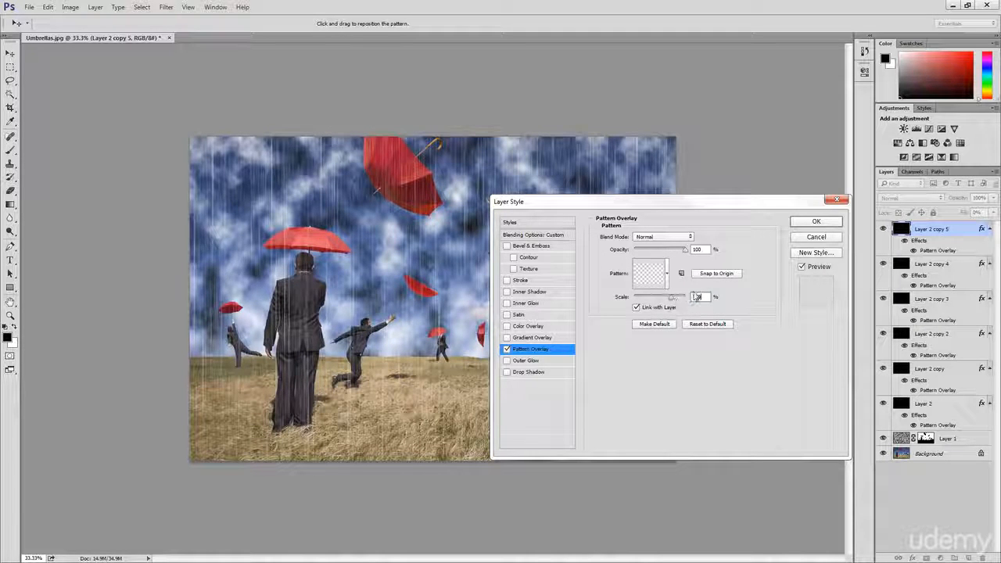
pyautogui.click(696, 249)
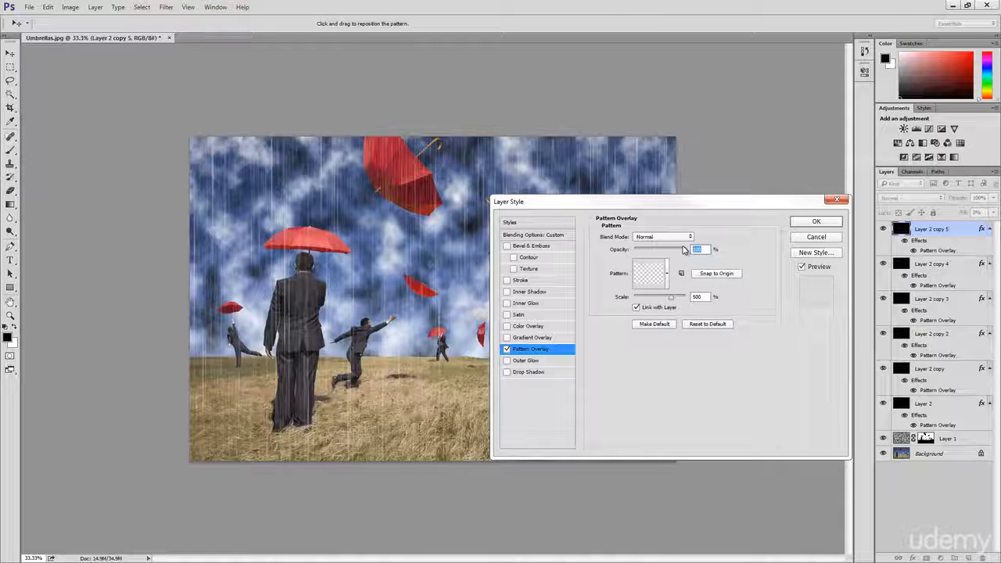
pyautogui.write('50')
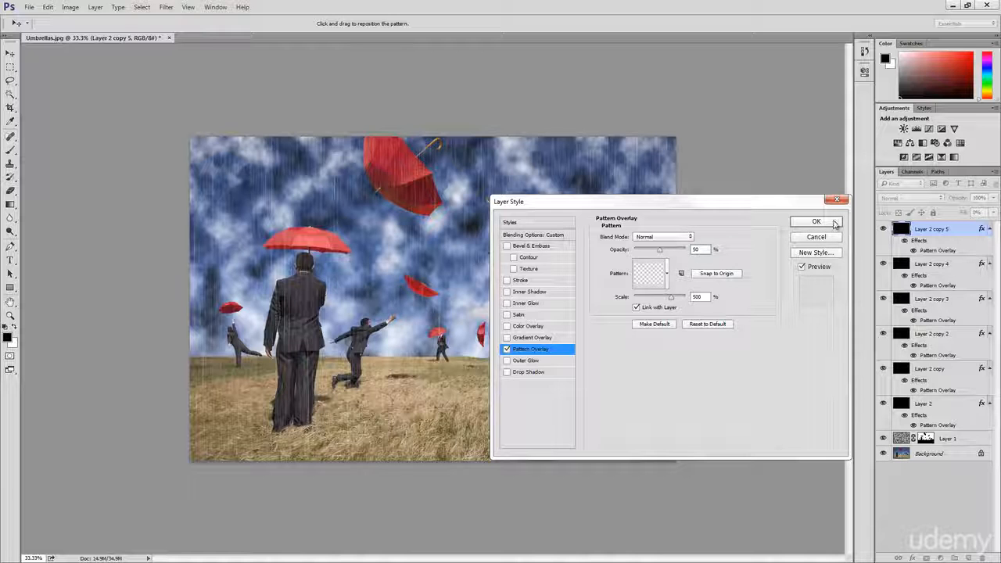
pyautogui.click(833, 222)
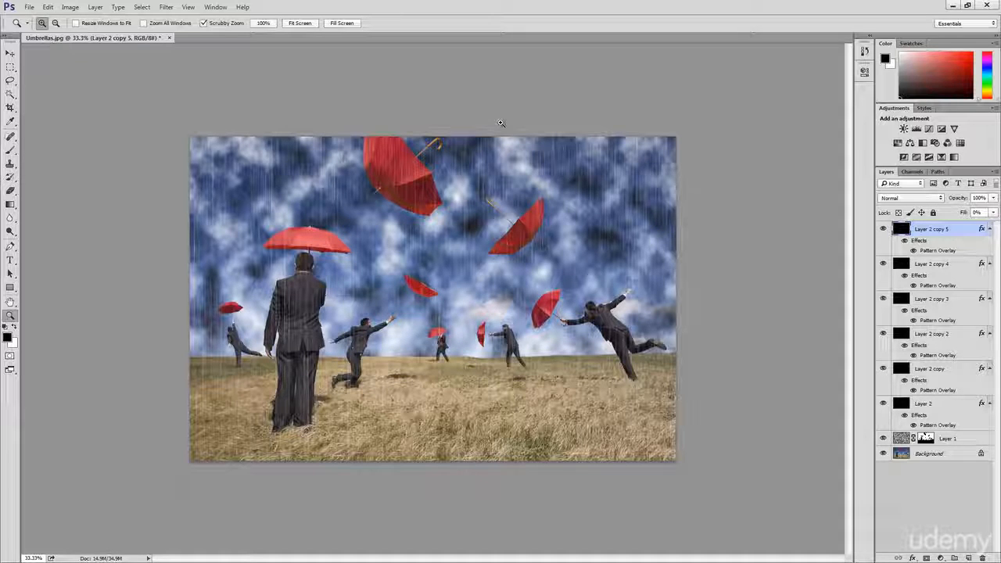
# - Rasterize the layer styles of all six rain layers, from Layer 2 copy 5 down to Layer 2
pyautogui.press('v')
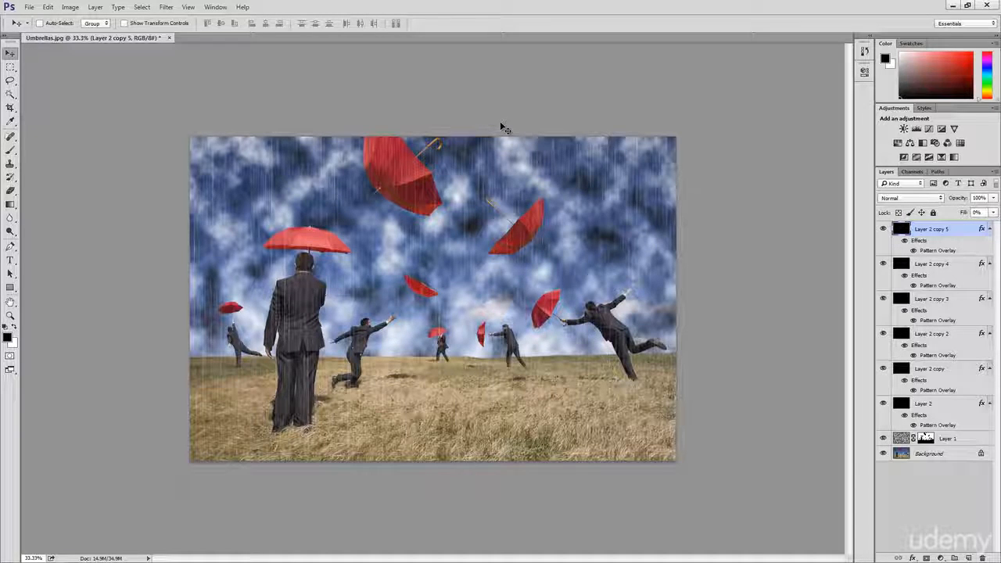
pyautogui.keyDown('shift'); pyautogui.click(952, 405); pyautogui.keyUp('shift')
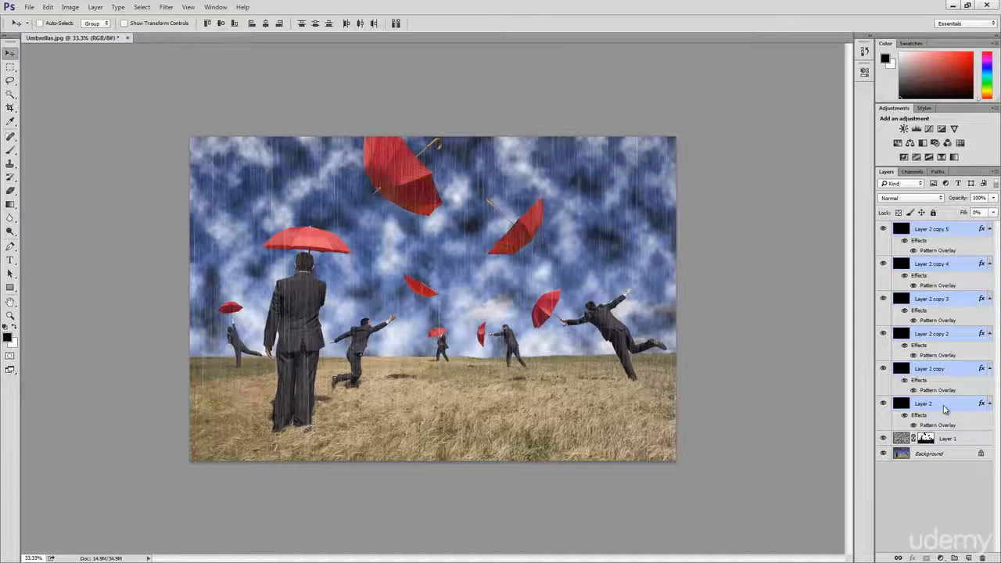
pyautogui.rightClick(944, 408)
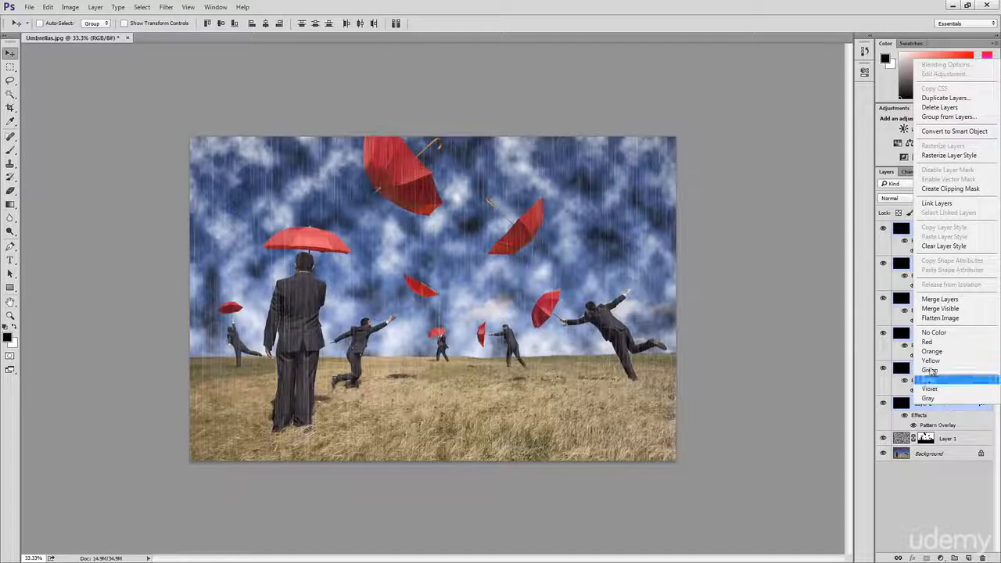
pyautogui.click(965, 158)
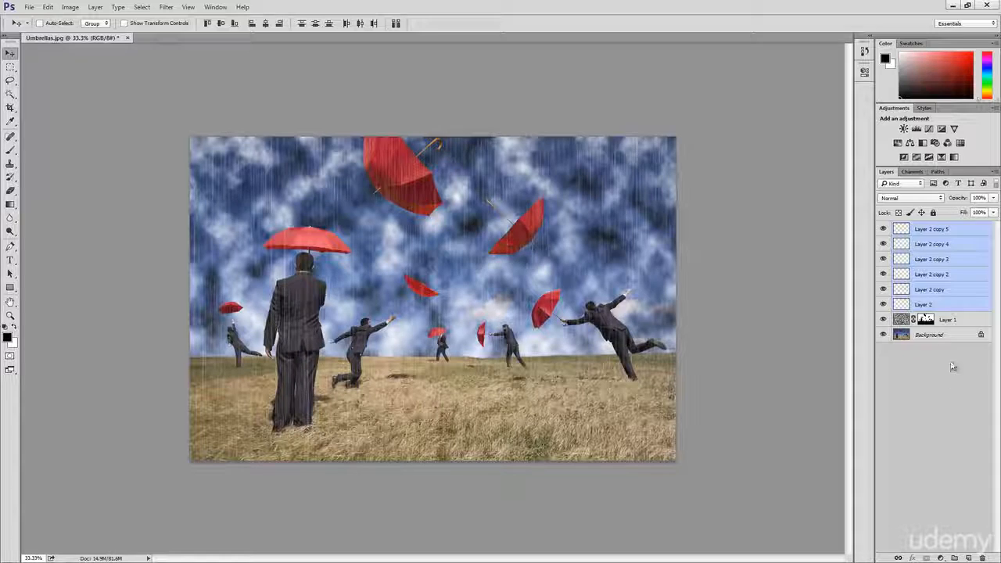
# - Rotate the Layer 2 copy 5 rain about 4.3° clockwise with Free Transform
pyautogui.click(960, 230)
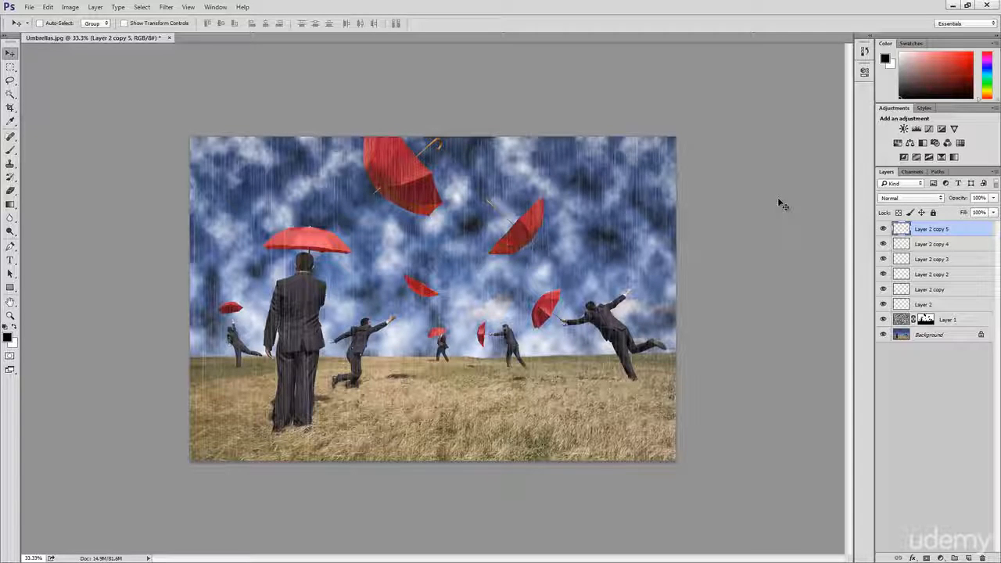
pyautogui.hotkey('ctrl', 't')
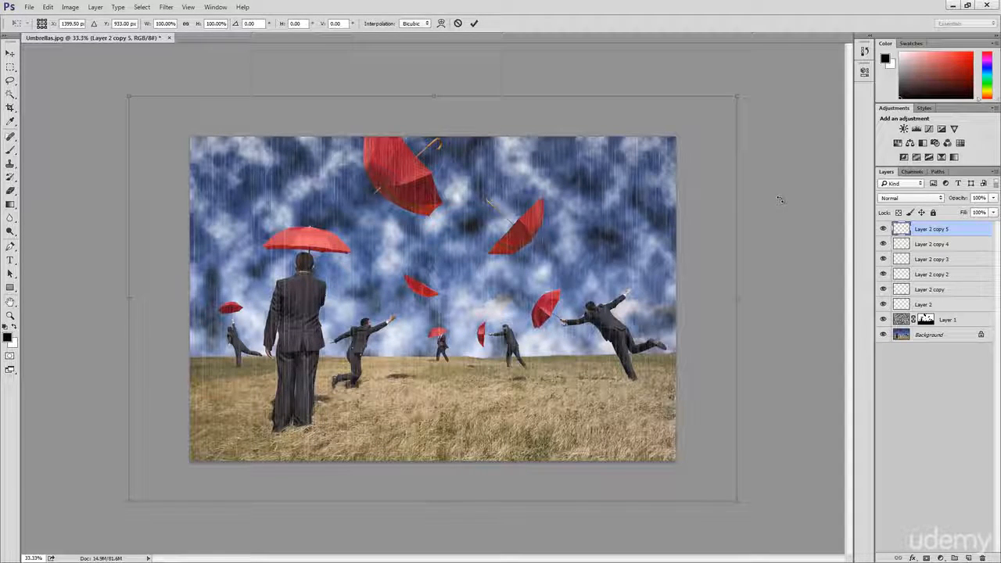
pyautogui.moveTo(778, 200); pyautogui.dragTo(791, 219)
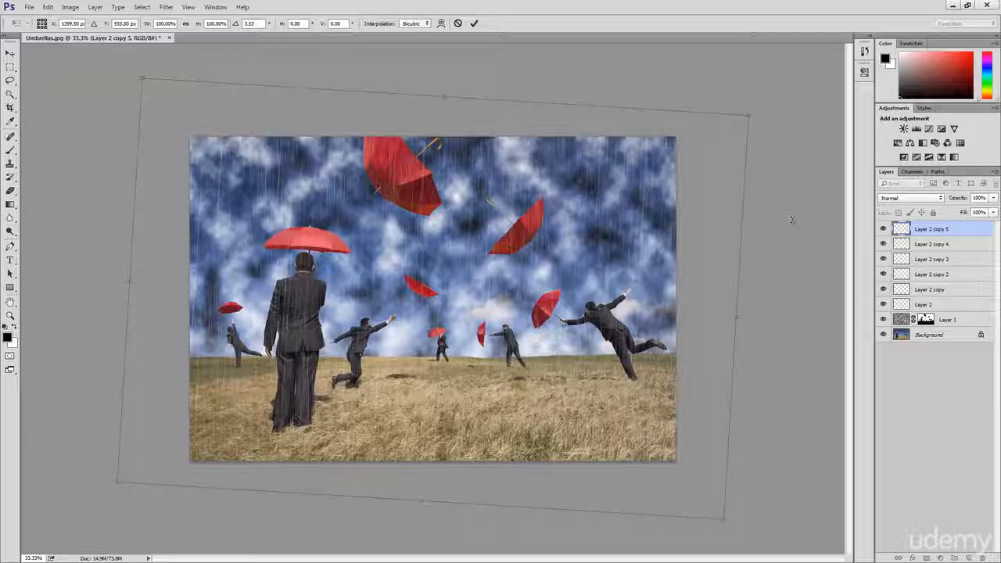
pyautogui.moveTo(794, 222); pyautogui.dragTo(795, 225)
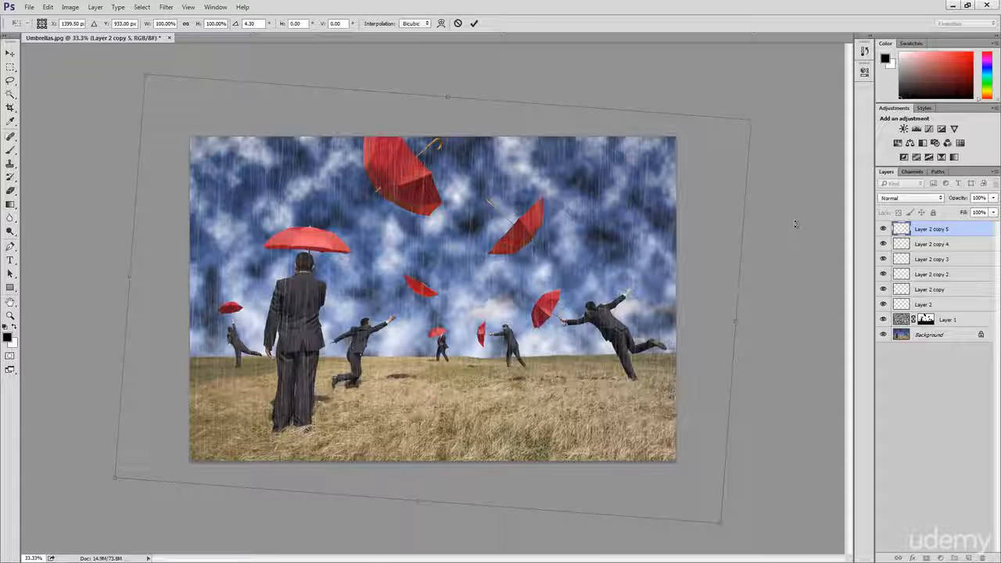
pyautogui.press('Return')
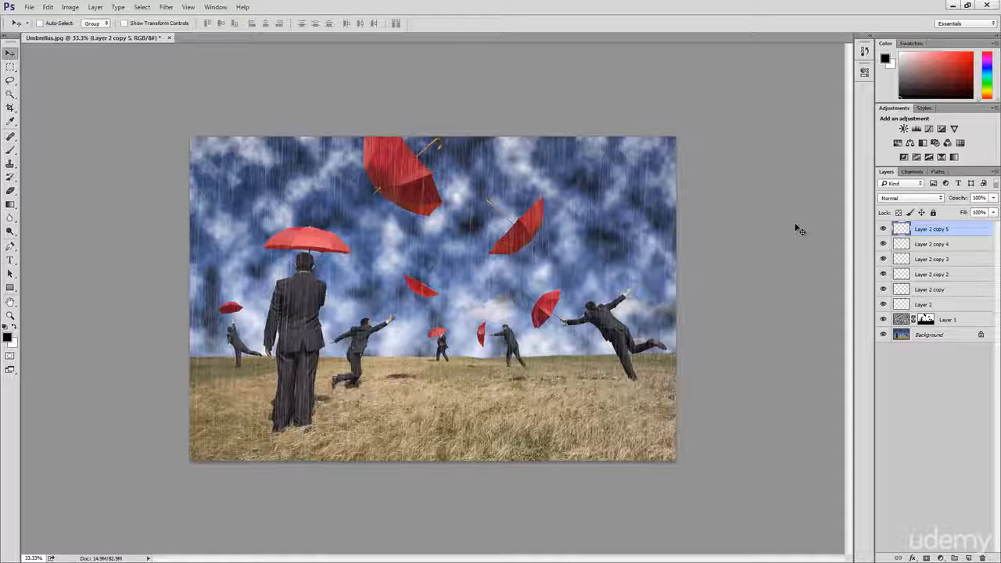
# - Rotate the Layer 2 copy 4 rain about 5.8° clockwise with Free Transform
pyautogui.click(920, 247)
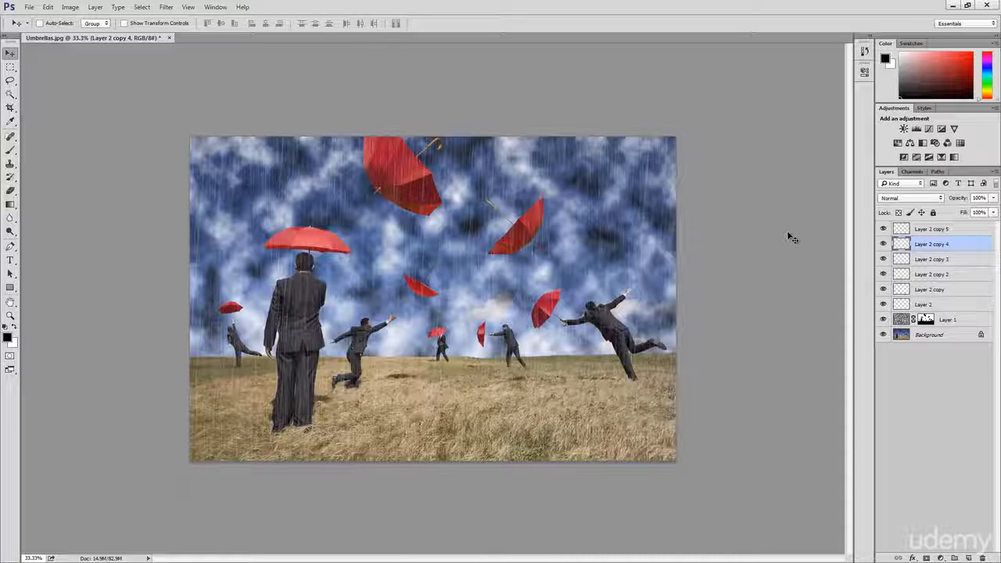
pyautogui.hotkey('ctrl', 't')
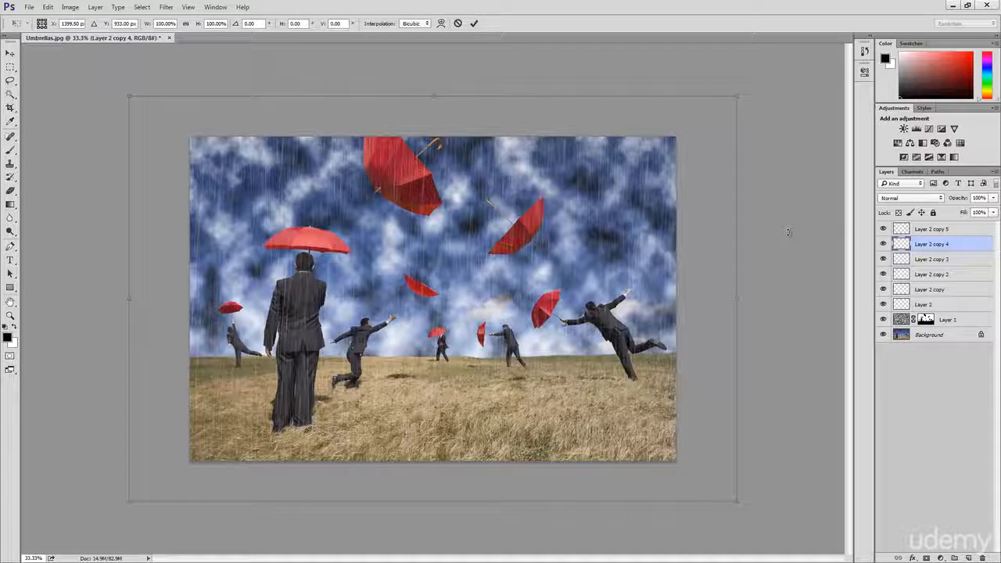
pyautogui.moveTo(788, 232); pyautogui.dragTo(781, 269)
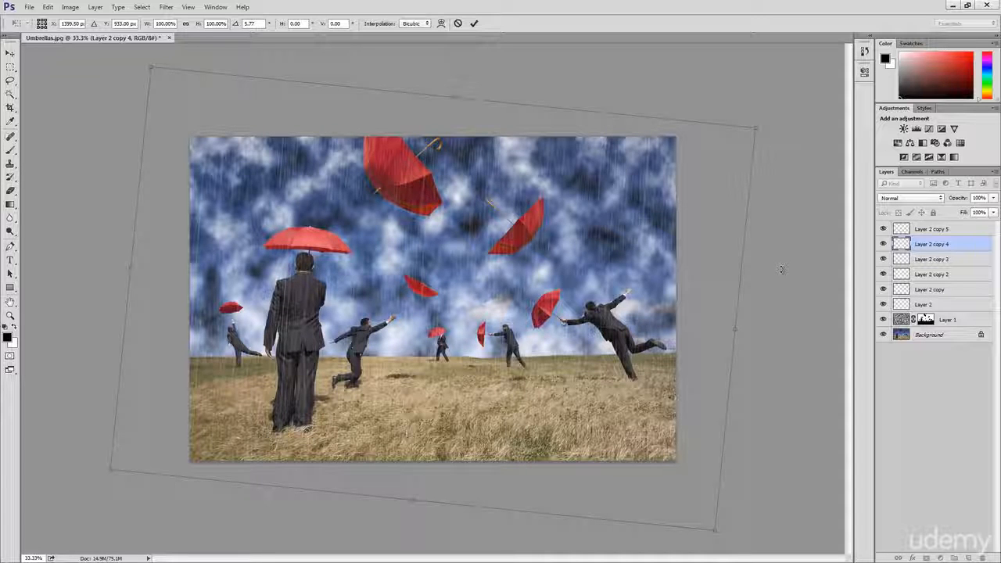
pyautogui.press('Return')
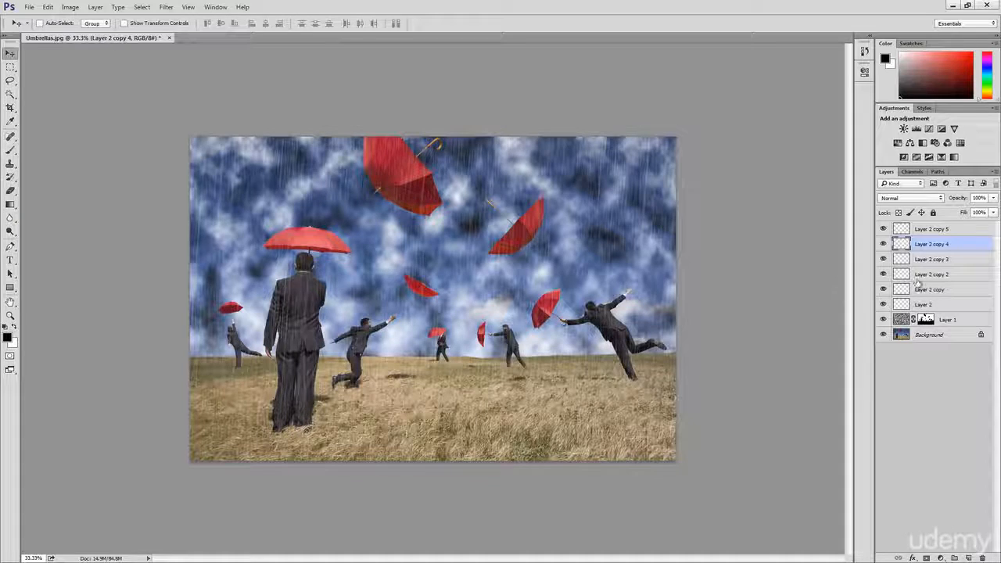
# - Rotate the Layer 2 copy 3 rain about 6.2° clockwise with Free Transform
pyautogui.click(933, 261)
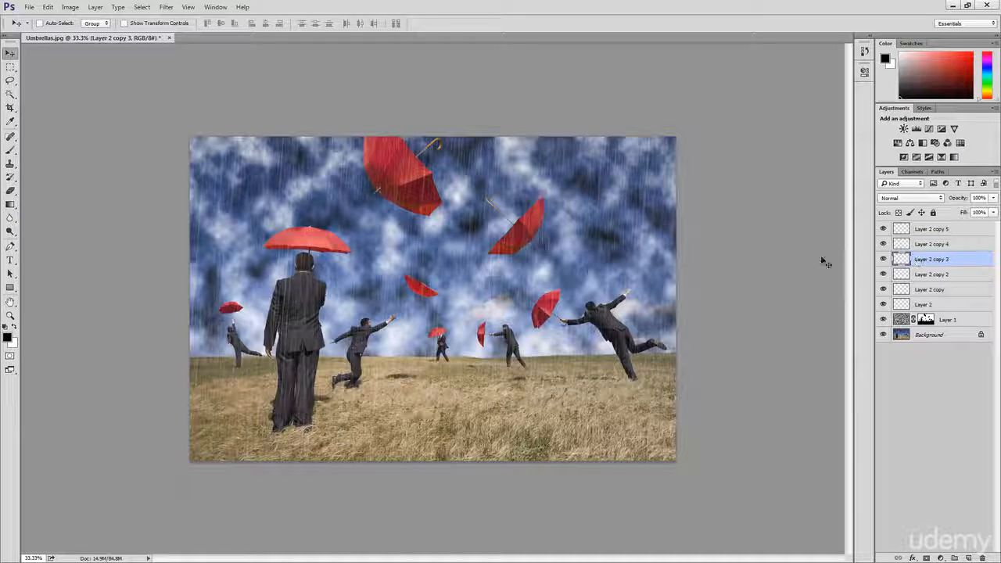
pyautogui.hotkey('ctrl', 't')
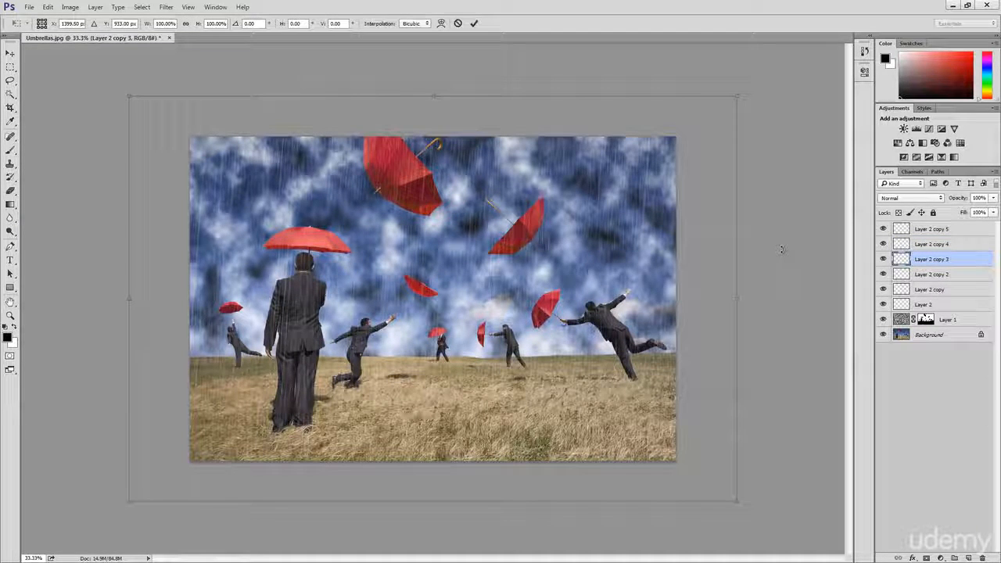
pyautogui.moveTo(782, 252); pyautogui.dragTo(780, 288)
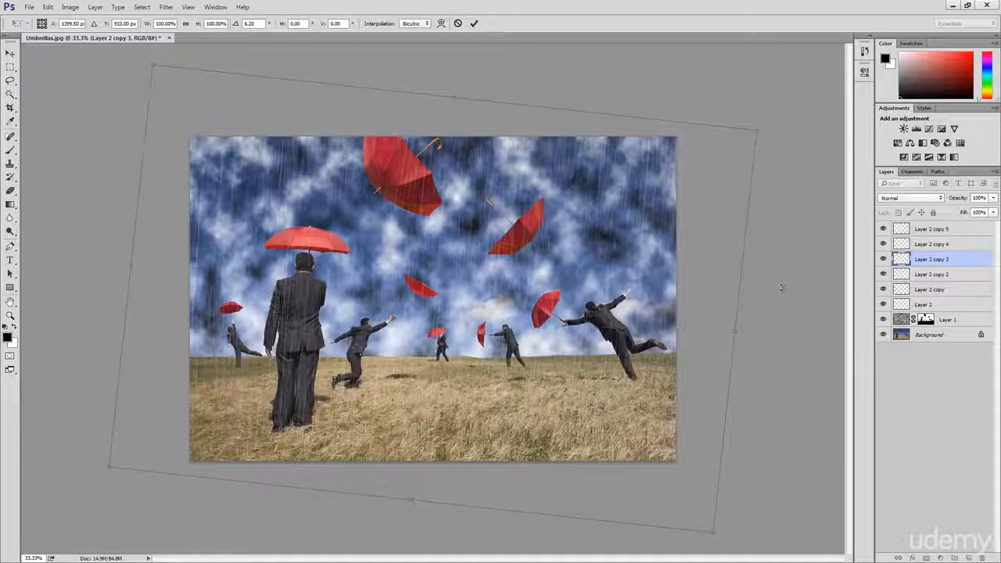
pyautogui.press('Return')
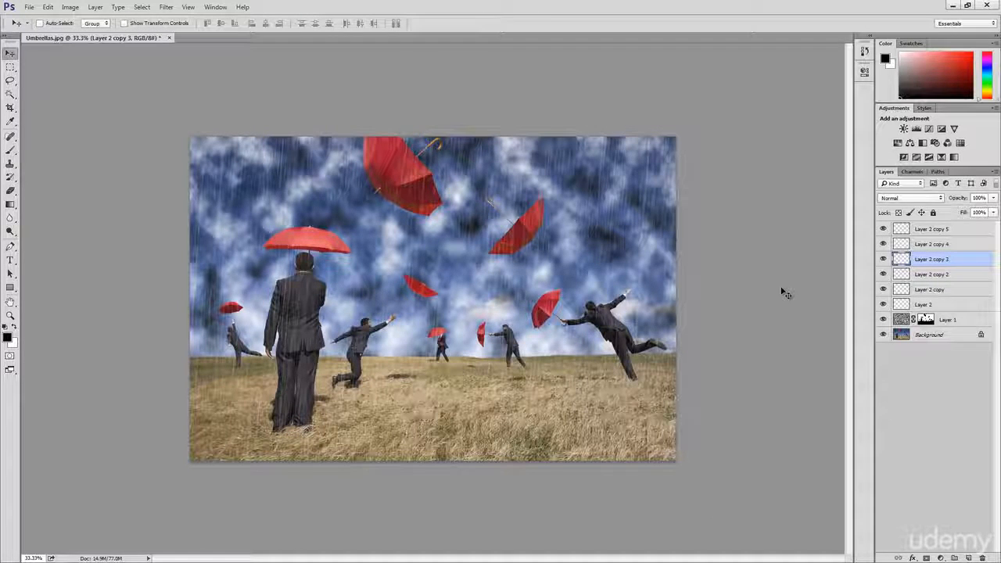
# - Rotate the Layer 2 copy 2 rain about 7.3° clockwise with Free Transform
pyautogui.click(934, 276)
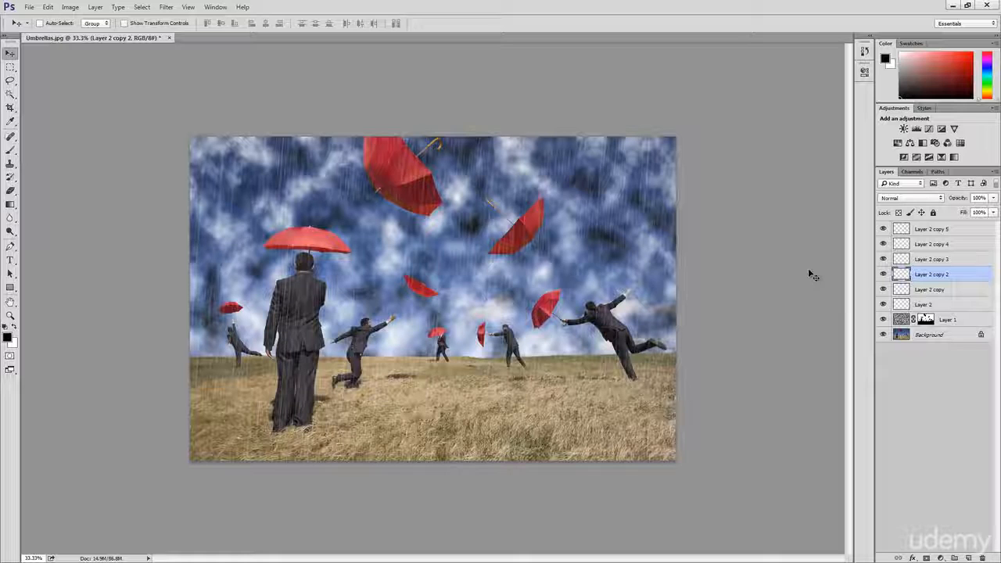
pyautogui.hotkey('ctrl', 't')
pyautogui.moveTo(778, 277)
pyautogui.mouseDown()
pyautogui.moveTo(796, 322)
pyautogui.moveTo(799, 313)
pyautogui.mouseUp()
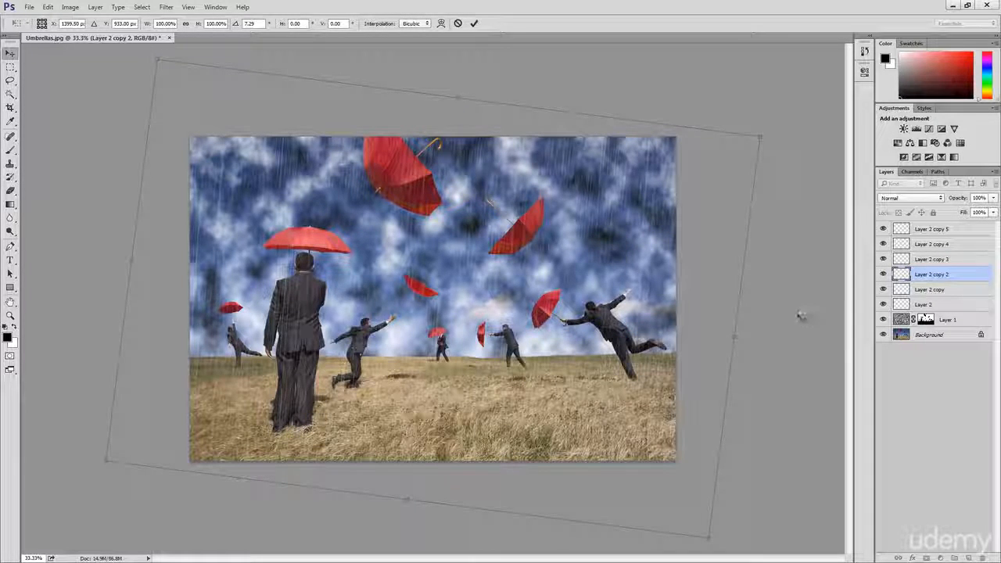
pyautogui.press('Return')
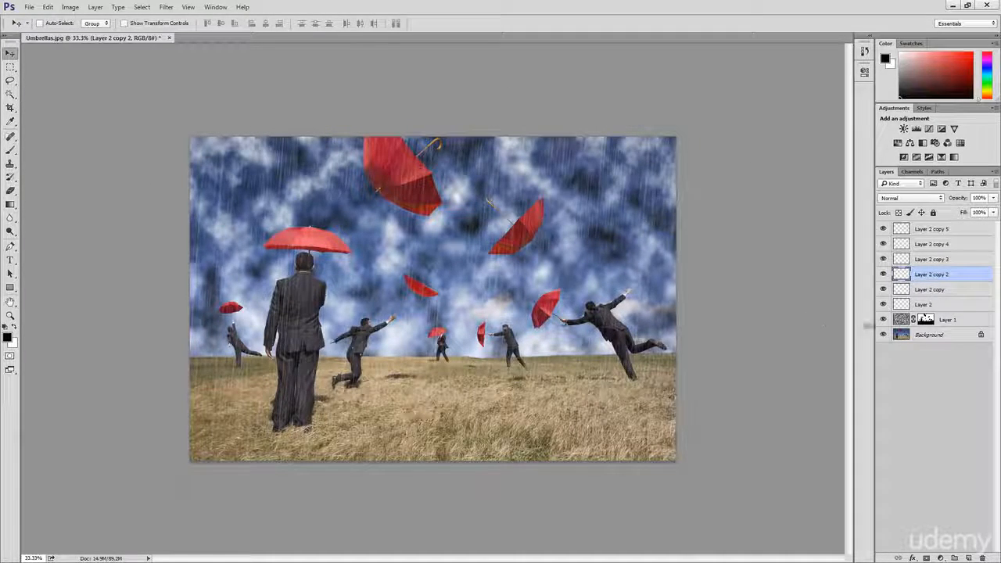
# - Rotate the Layer 2 copy rain about 8.1° clockwise with Free Transform
pyautogui.click(925, 291)
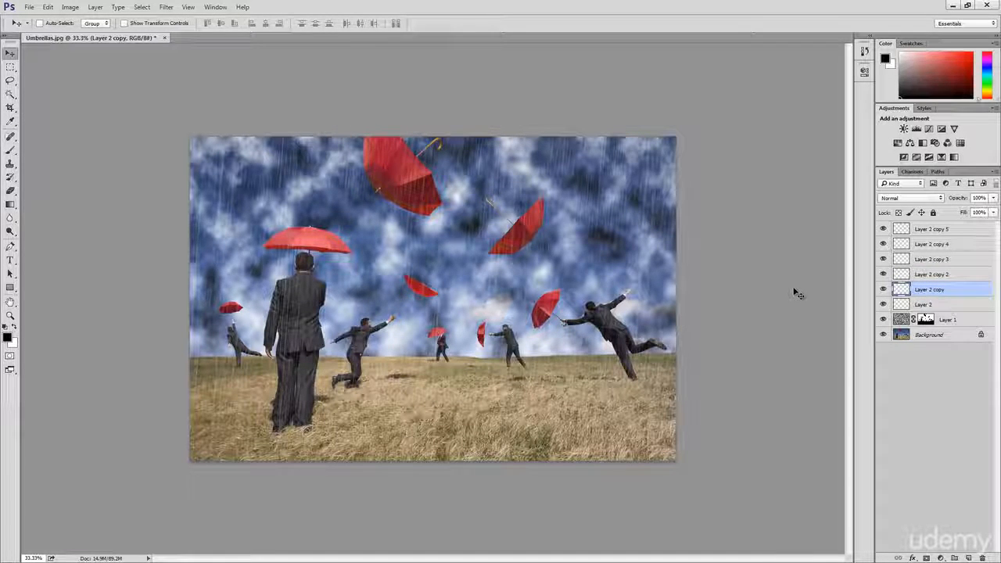
pyautogui.hotkey('ctrl', 't')
pyautogui.moveTo(817, 314); pyautogui.dragTo(817, 368)
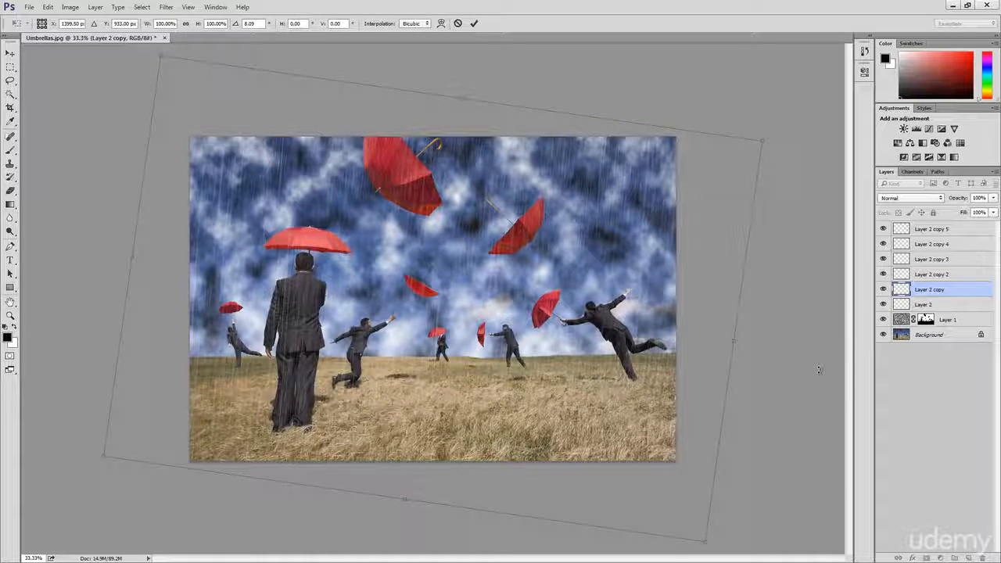
pyautogui.press('Return')
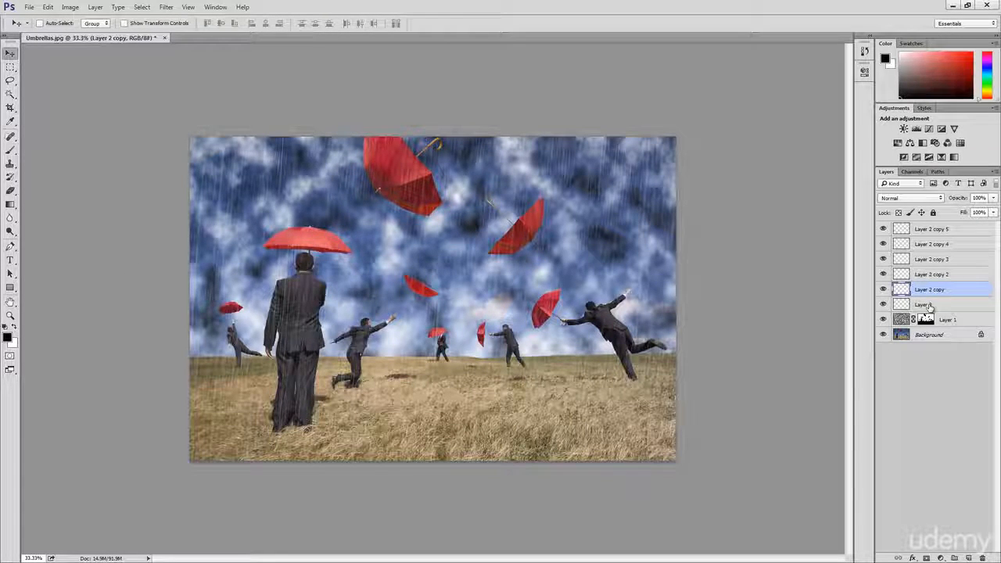
# - Rotate the Layer 2 rain about 9.3° clockwise with Free Transform
pyautogui.click(929, 304)
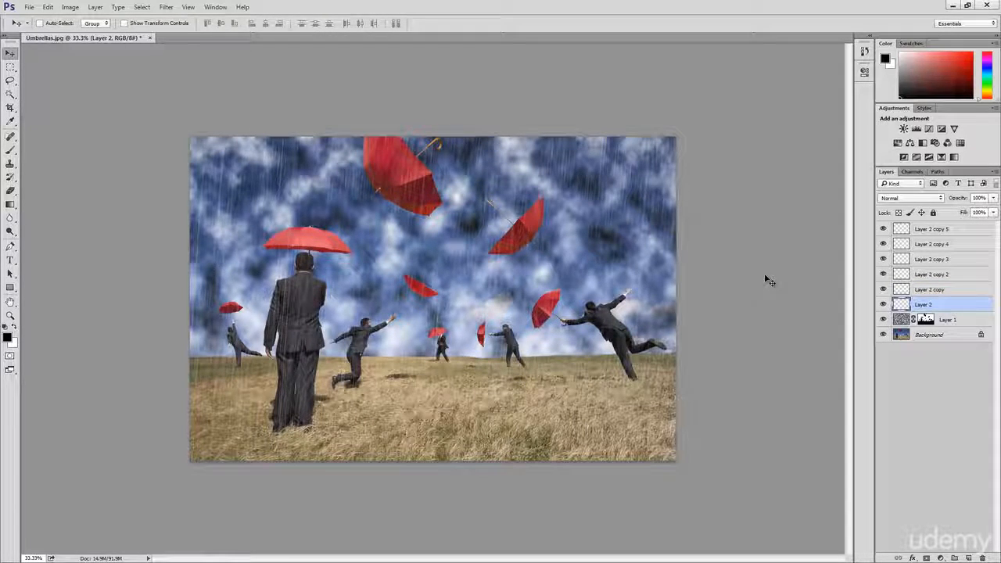
pyautogui.hotkey('ctrl', 't')
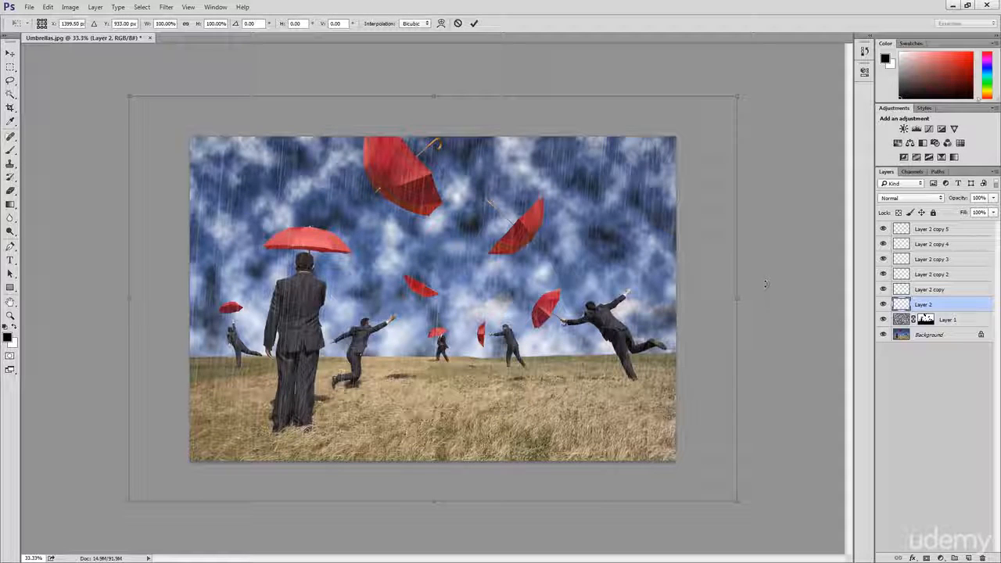
pyautogui.moveTo(767, 283); pyautogui.dragTo(782, 346)
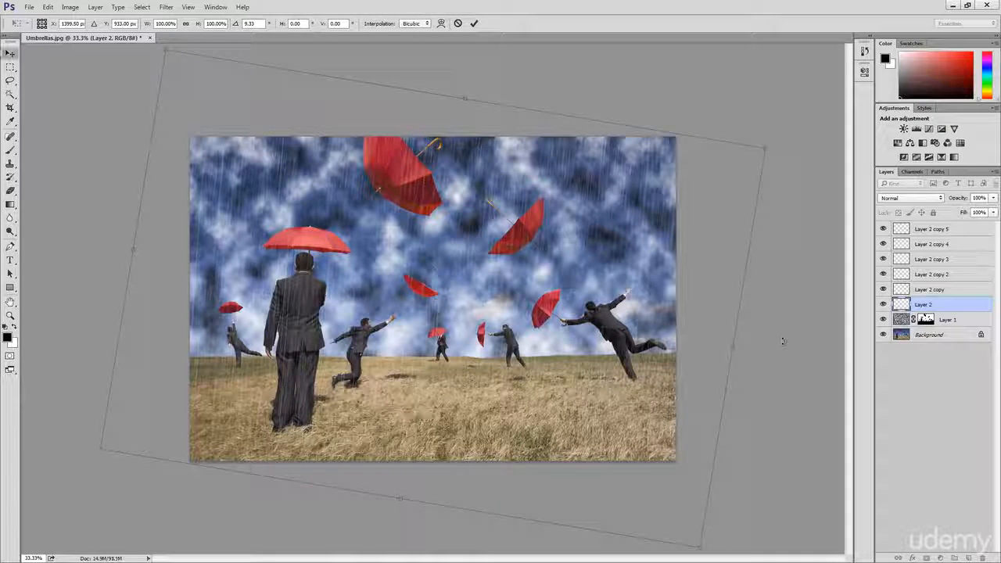
pyautogui.press('Return')
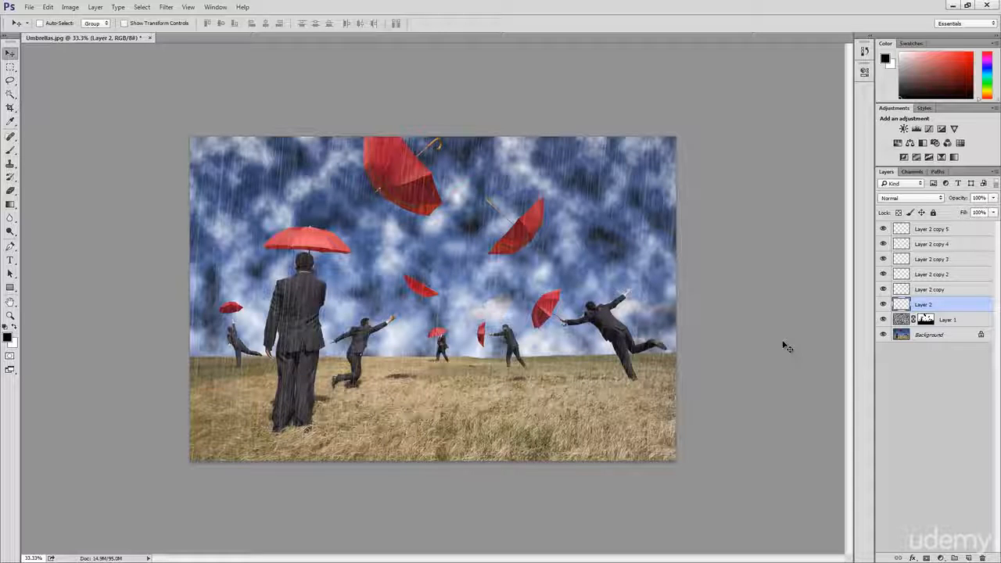
# - Merge the six rain layers, from Layer 2 up to Layer 2 copy 5, into a single layer
pyautogui.press('z')
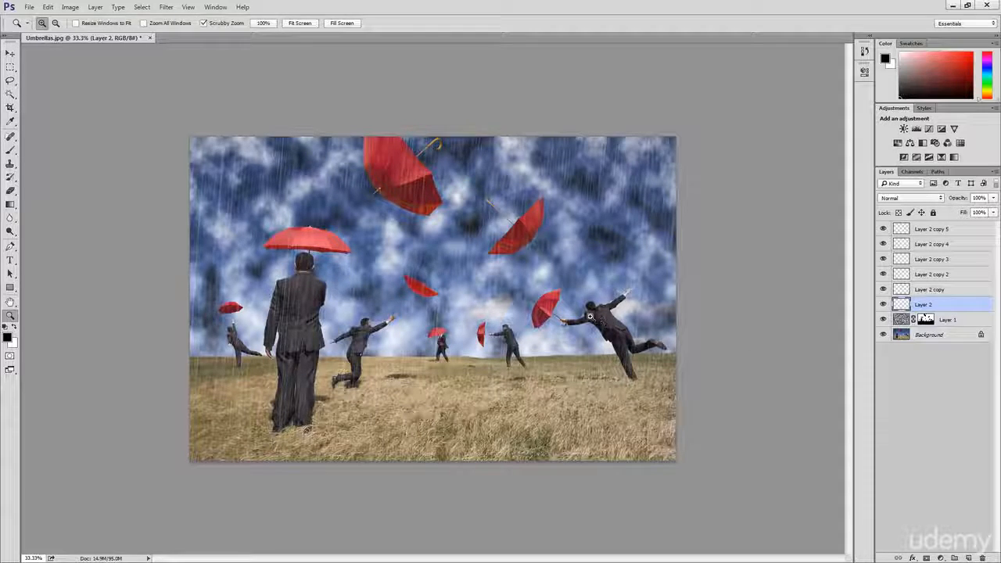
pyautogui.click(591, 316)
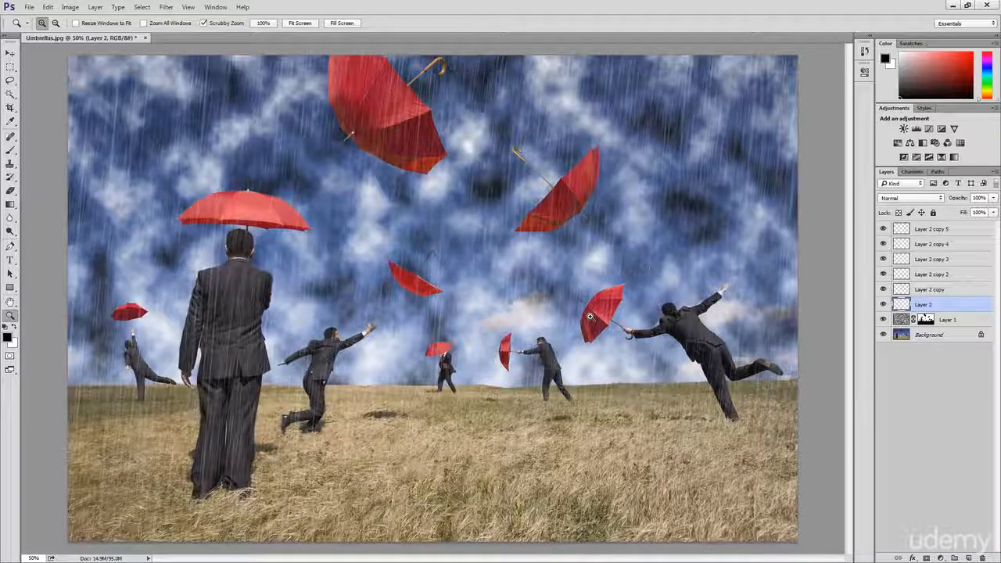
pyautogui.press('v')
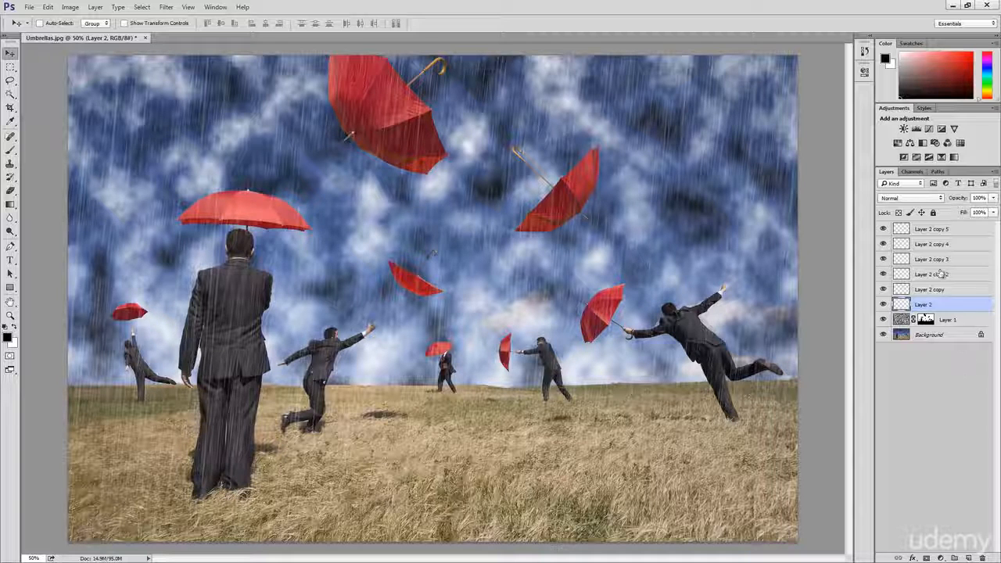
pyautogui.keyDown('shift'); pyautogui.click(961, 234); pyautogui.keyUp('shift')
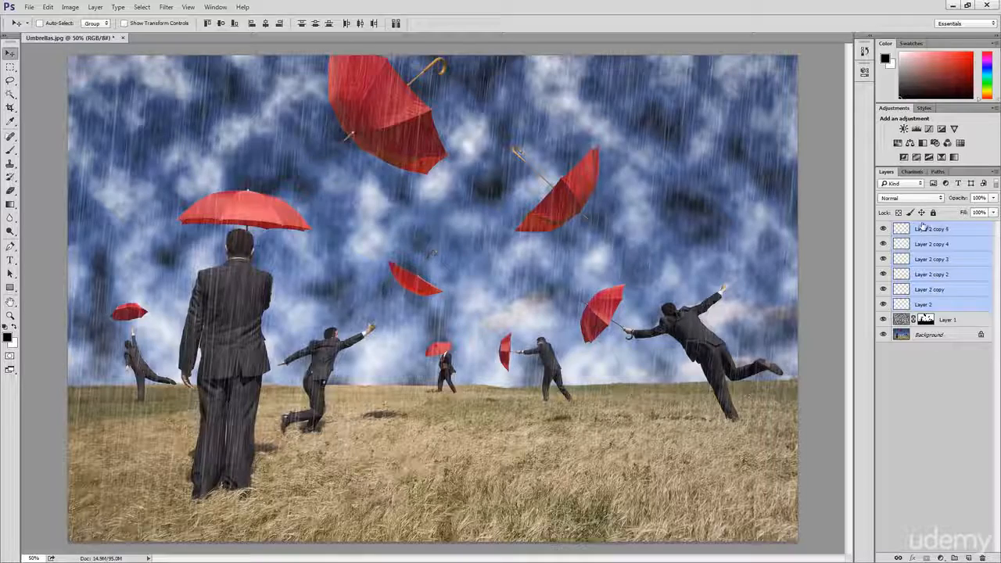
pyautogui.rightClick(922, 233)
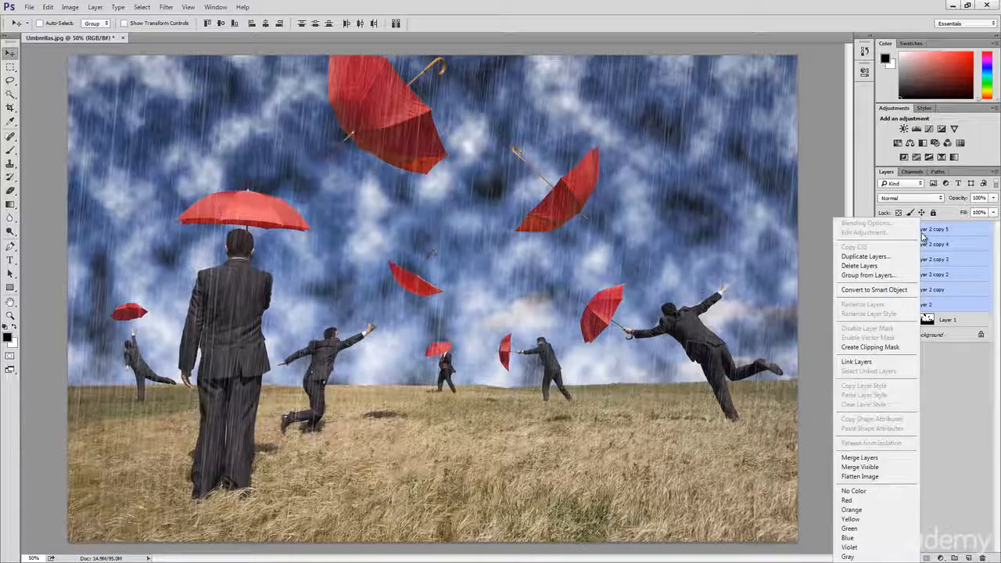
pyautogui.click(888, 458)
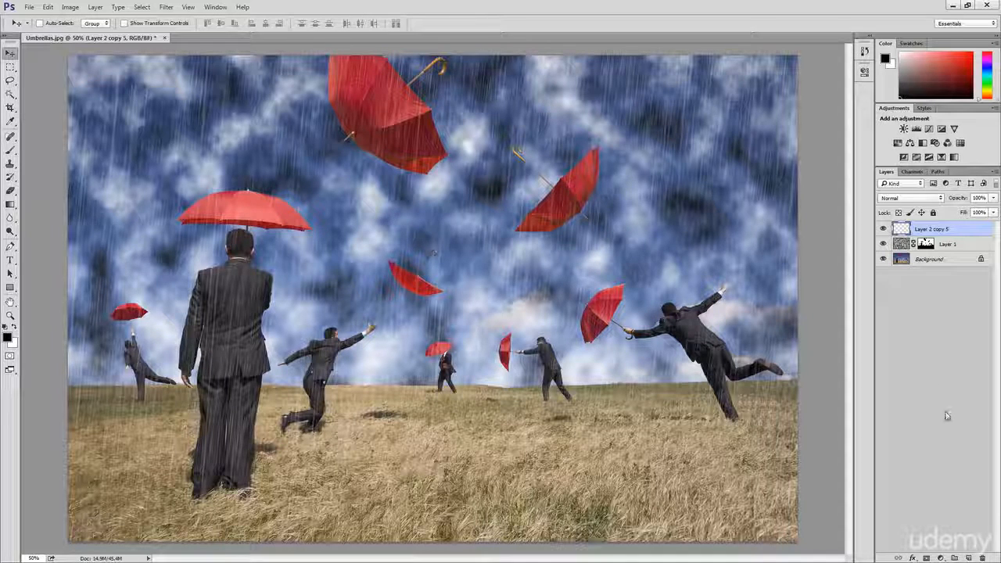
# - Add a new layer above the merged rain and set the Brush to 6 px, 100% hardness and white foreground colour
pyautogui.click(969, 558)
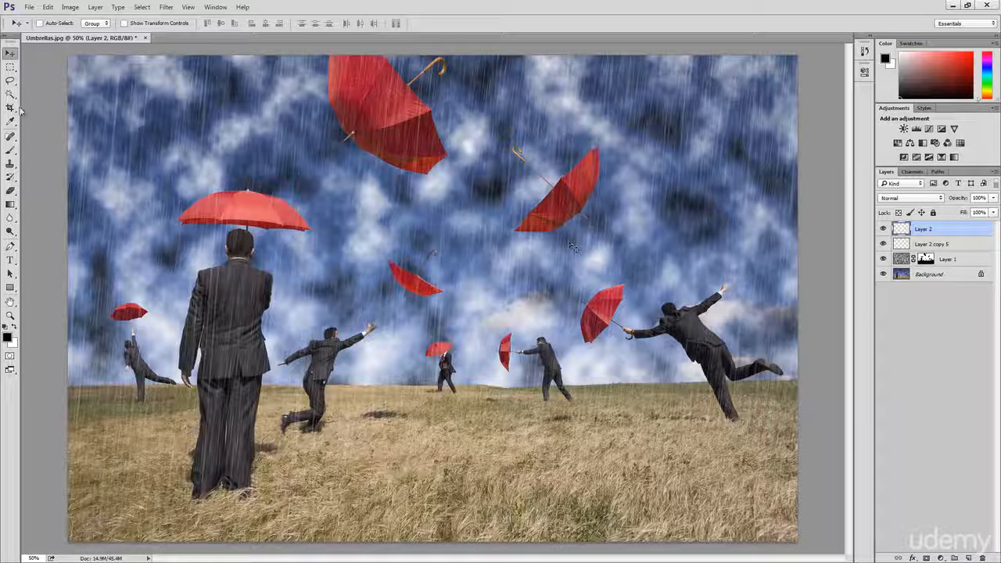
pyautogui.click(10, 152)
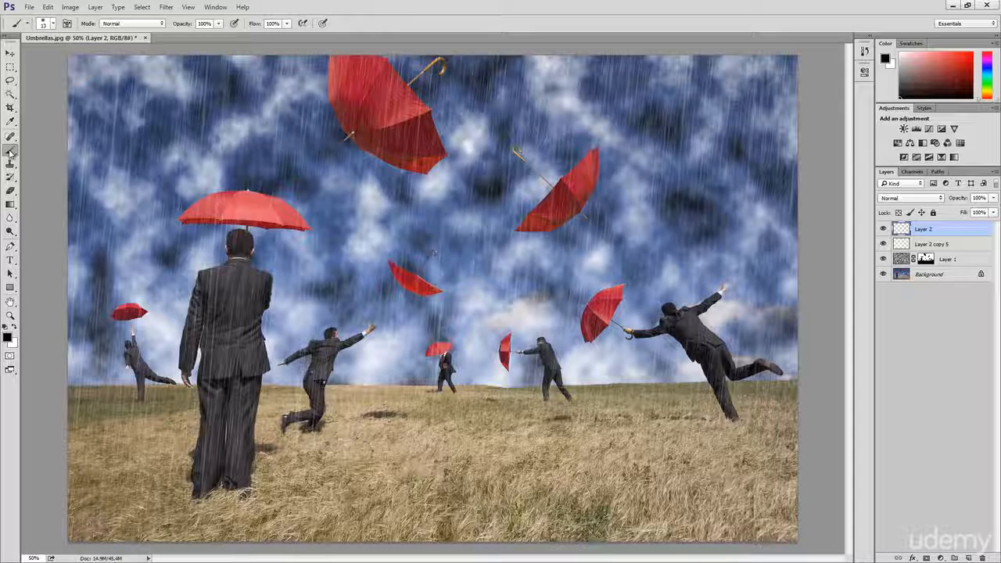
pyautogui.click(53, 23)
pyautogui.moveTo(71, 83); pyautogui.dragTo(121, 83)
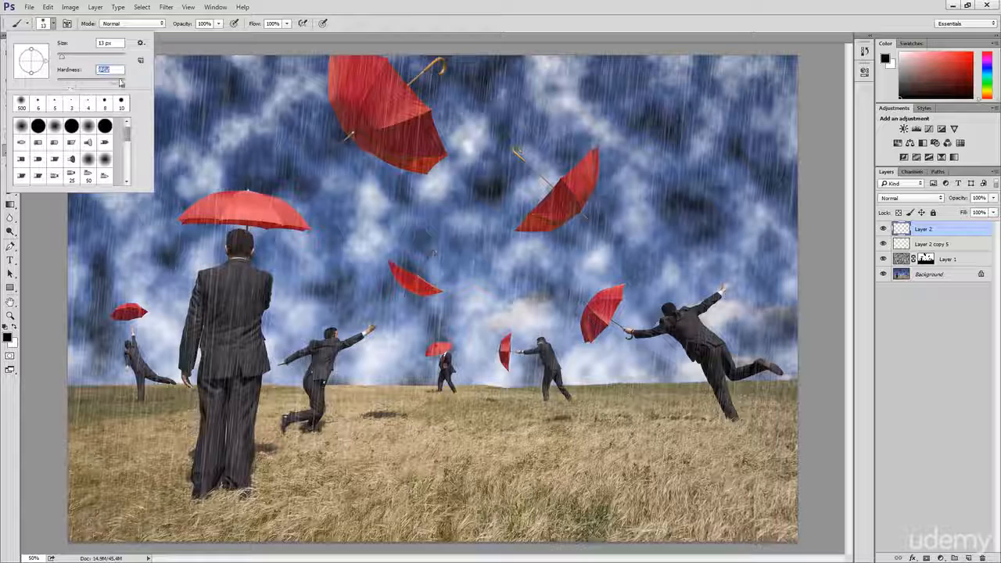
pyautogui.click(115, 43)
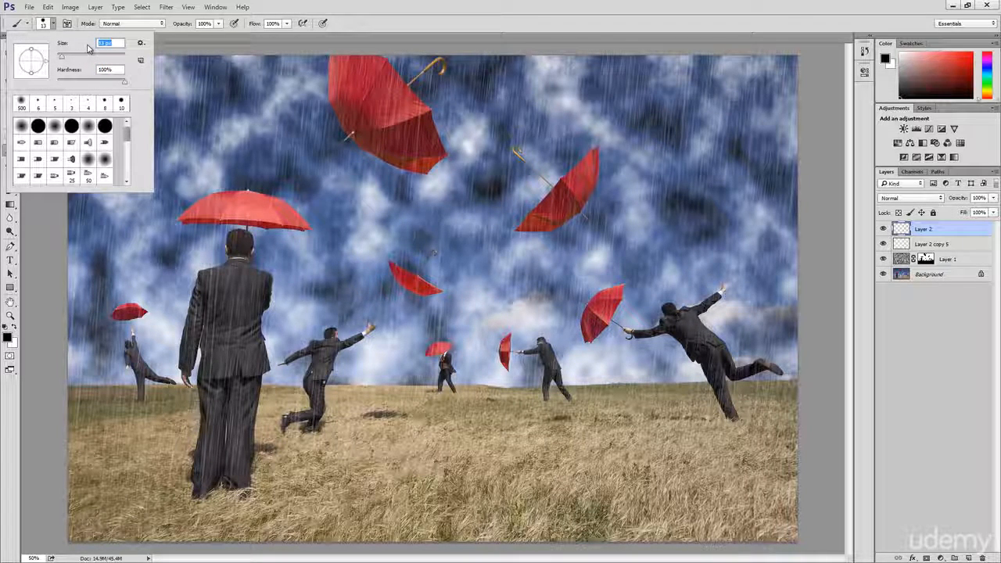
pyautogui.write('6')
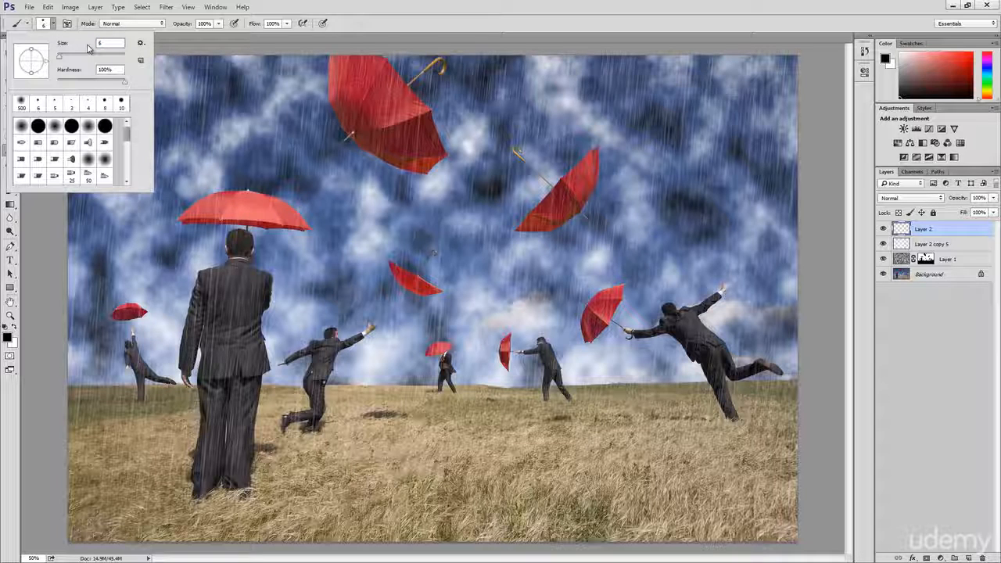
pyautogui.click(52, 25)
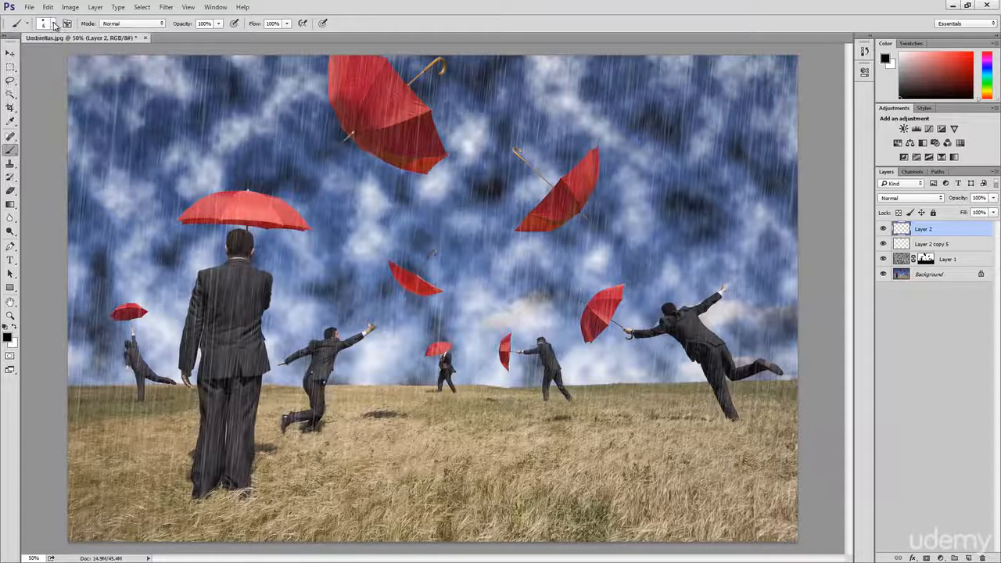
pyautogui.click(13, 329)
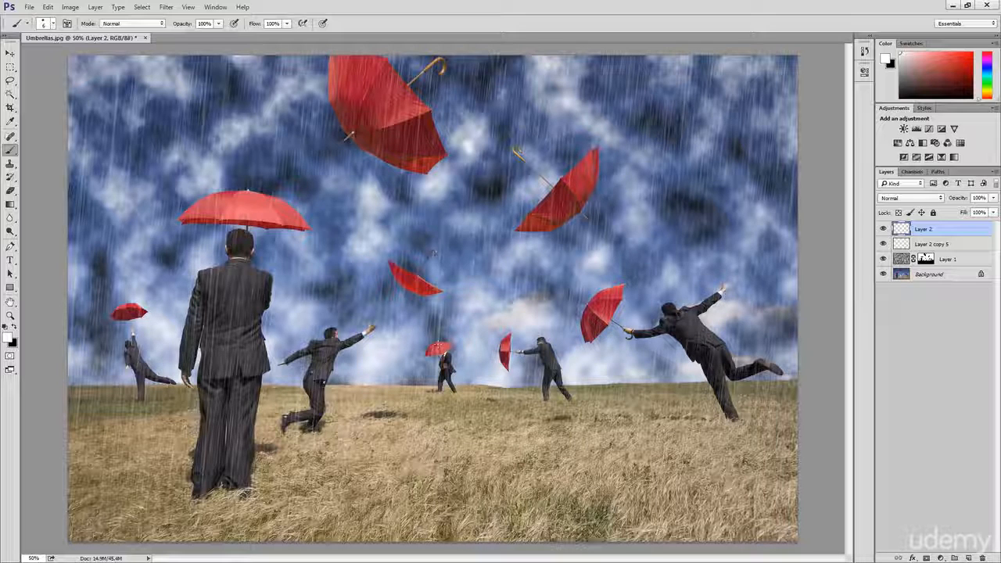
# - Paint a white zigzag lightning bolt of straight segments from the small central umbrella through the flying umbrellas to the image's upper edge
pyautogui.moveTo(434, 344); pyautogui.dragTo(435, 345)
pyautogui.keyDown('shift'); pyautogui.click(413, 322); pyautogui.keyUp('shift')
pyautogui.keyDown('shift'); pyautogui.click(445, 305); pyautogui.keyUp('shift')
pyautogui.keyDown('shift'); pyautogui.click(416, 275); pyautogui.keyUp('shift')
pyautogui.keyDown('shift'); pyautogui.click(497, 209); pyautogui.keyUp('shift')
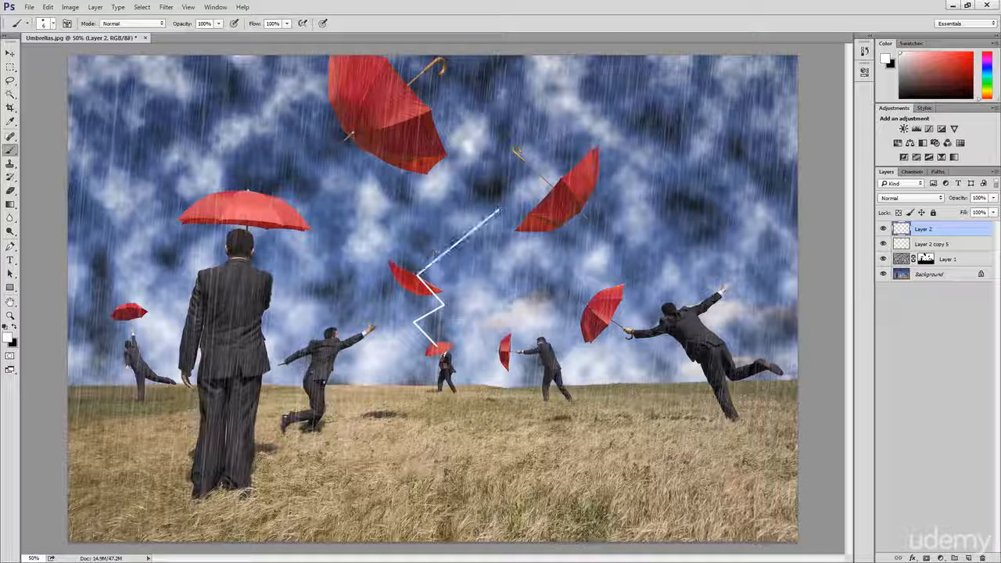
pyautogui.keyDown('shift'); pyautogui.click(578, 210); pyautogui.keyUp('shift')
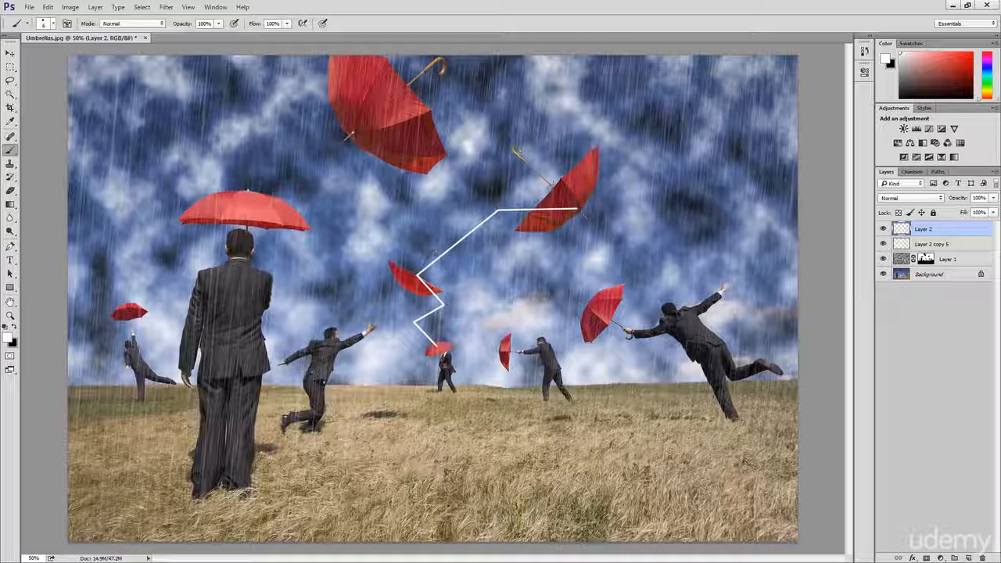
pyautogui.keyDown('shift'); pyautogui.click(544, 127); pyautogui.keyUp('shift')
pyautogui.keyDown('shift'); pyautogui.click(482, 153); pyautogui.keyUp('shift')
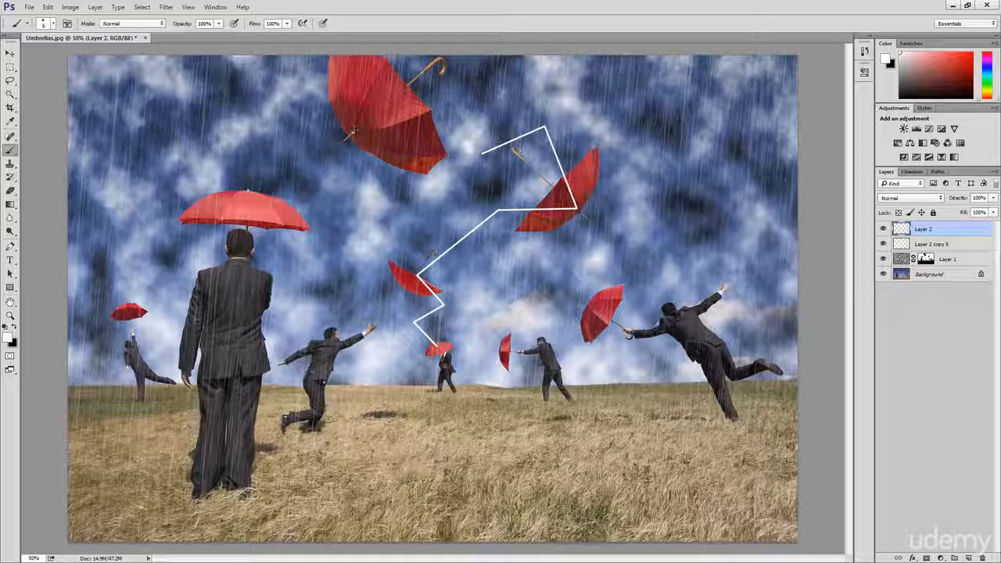
pyautogui.keyDown('shift'); pyautogui.click(352, 133); pyautogui.keyUp('shift')
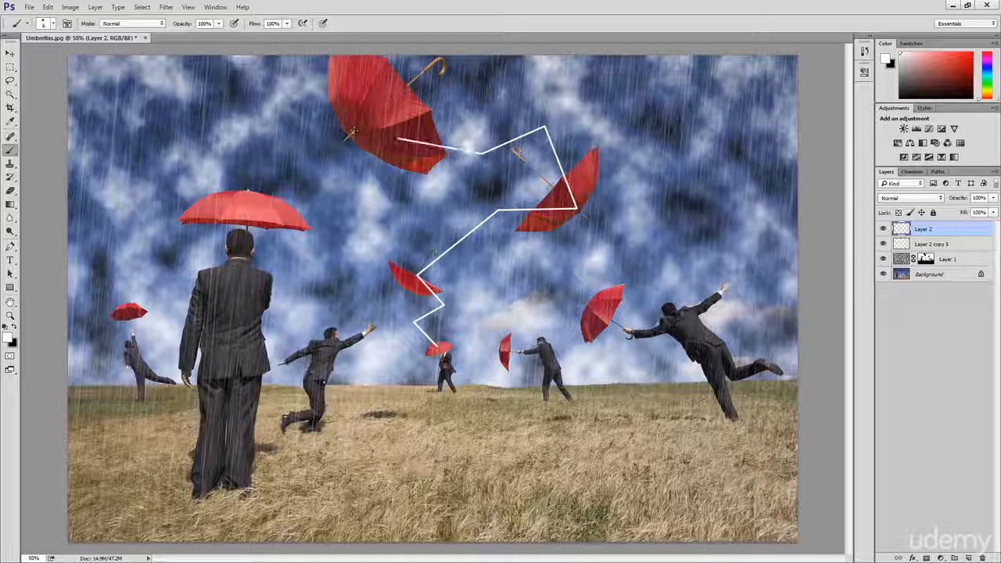
pyautogui.keyDown('shift'); pyautogui.click(450, 57); pyautogui.keyUp('shift')
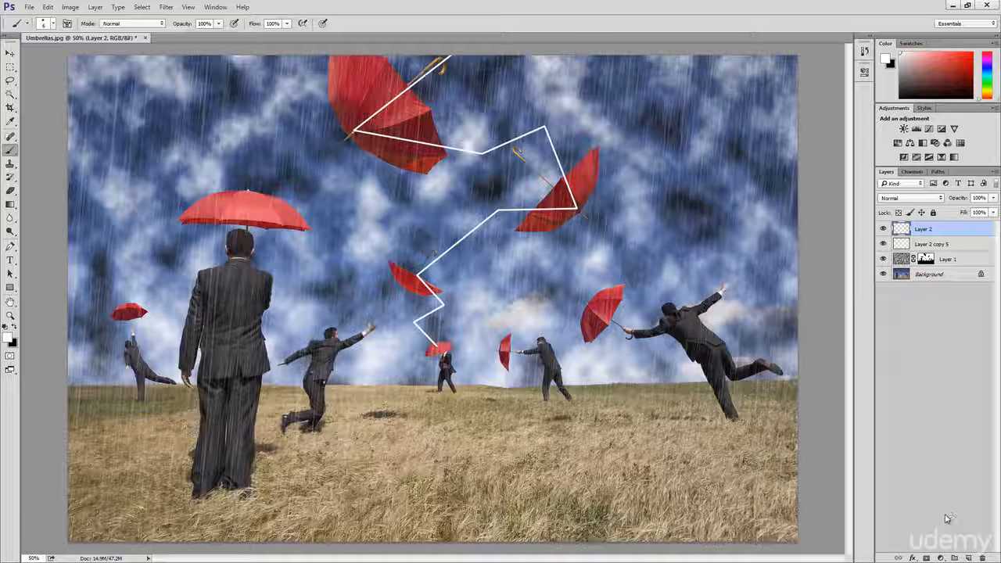
# - Add an Outer Glow effect to the lightning layer and set its glow colour to white (ffffff)
pyautogui.click(913, 557)
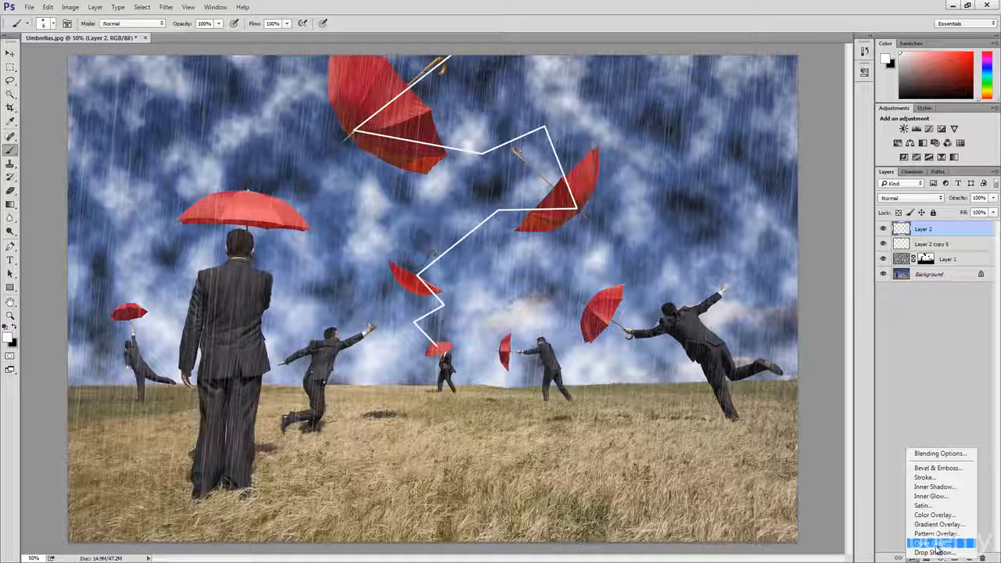
pyautogui.click(935, 543)
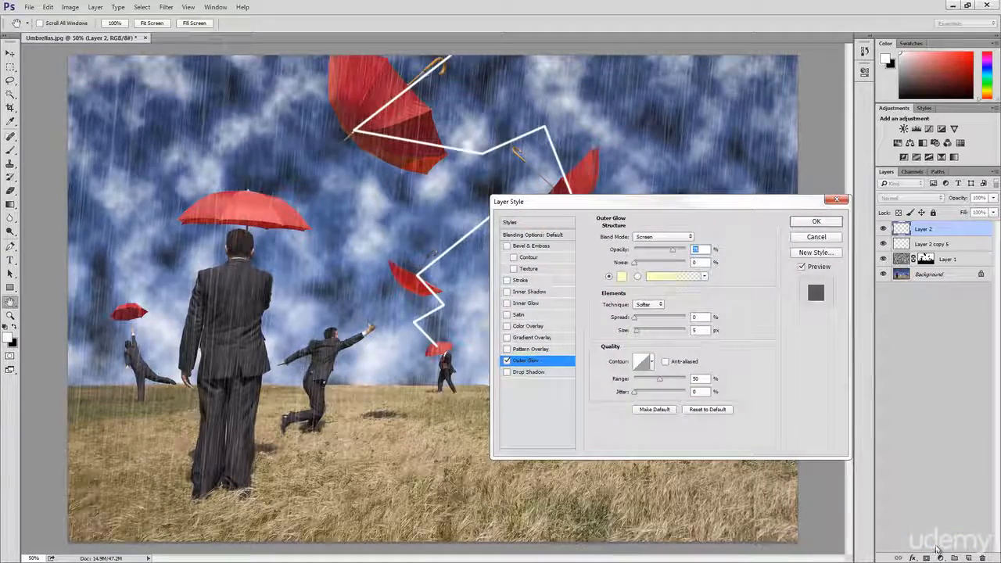
pyautogui.moveTo(677, 203); pyautogui.dragTo(789, 144)
pyautogui.click(732, 219)
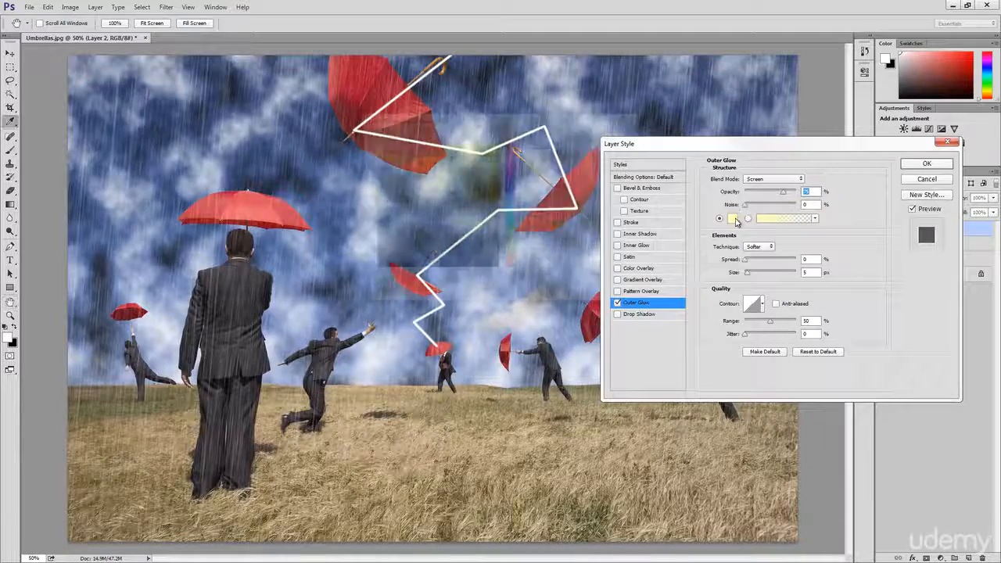
pyautogui.moveTo(438, 168); pyautogui.dragTo(351, 133)
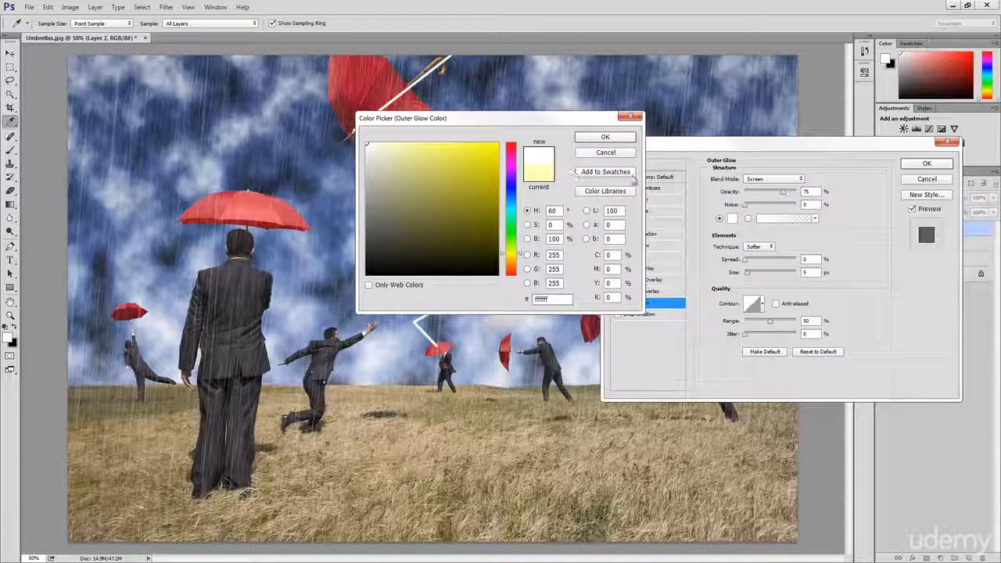
pyautogui.click(630, 138)
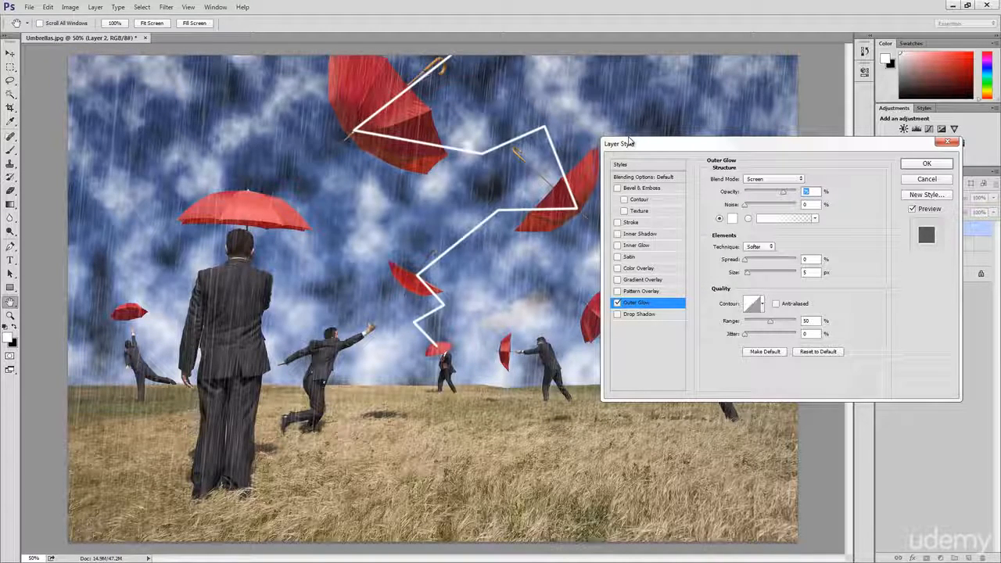
# - Set the lightning's outer glow to Vivid Light blend mode, Precise technique and a size of 155 px
pyautogui.click(779, 180)
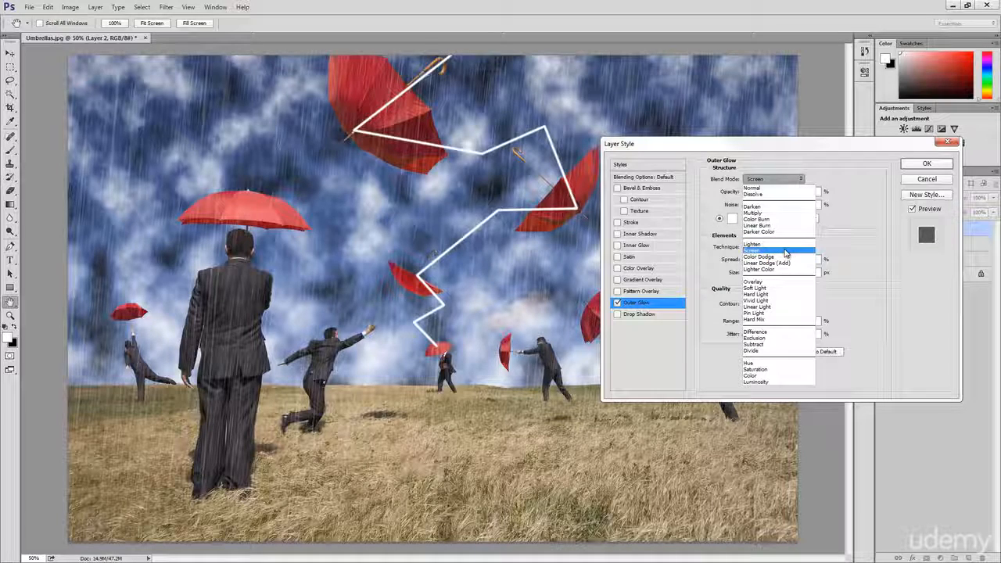
pyautogui.click(767, 302)
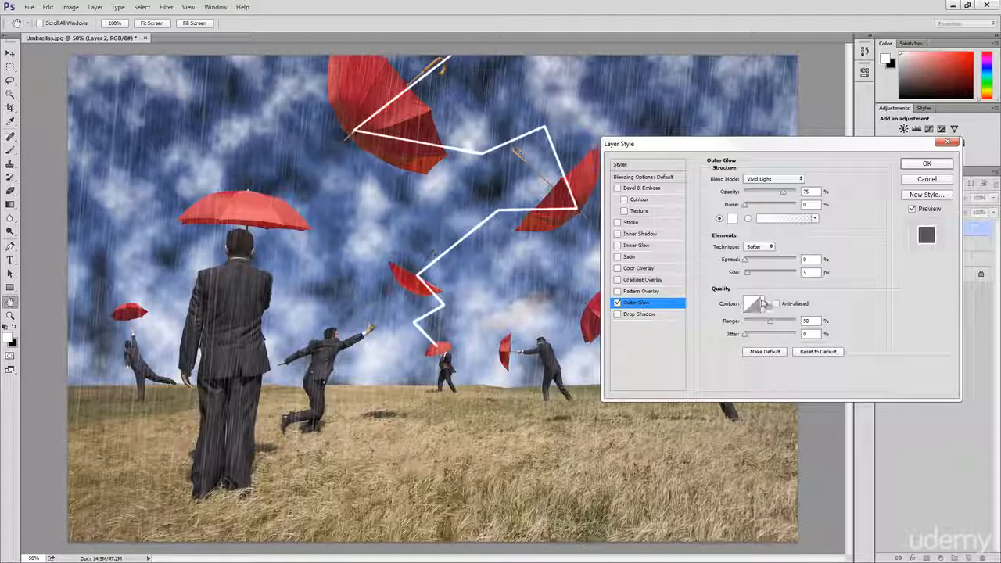
pyautogui.click(757, 247)
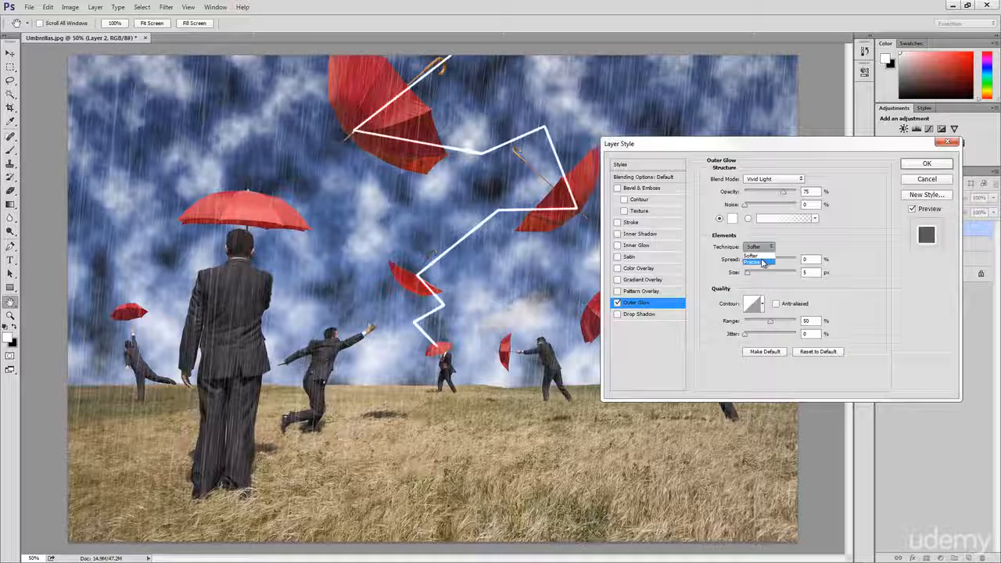
pyautogui.click(763, 262)
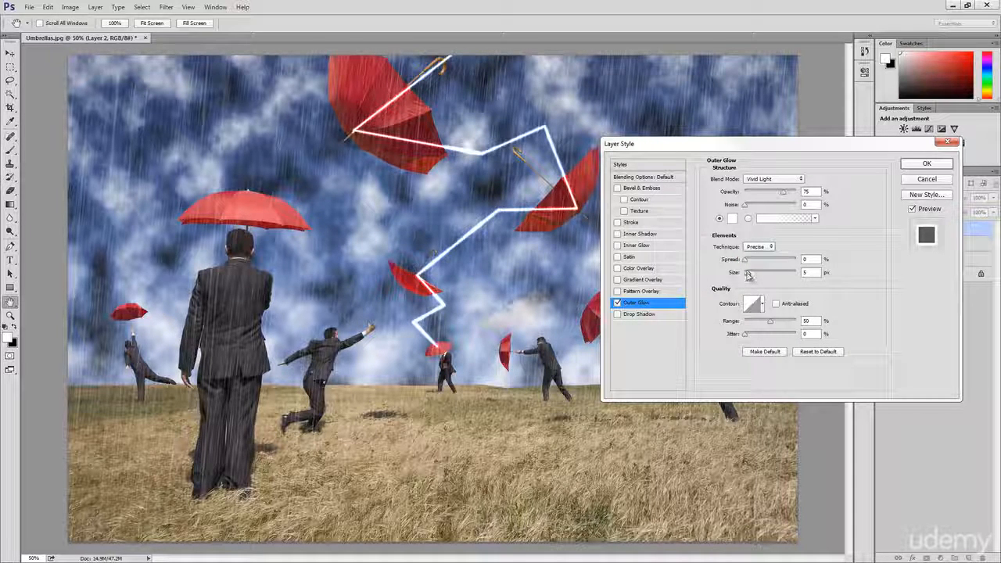
pyautogui.moveTo(749, 275); pyautogui.dragTo(745, 275)
pyautogui.write('155')
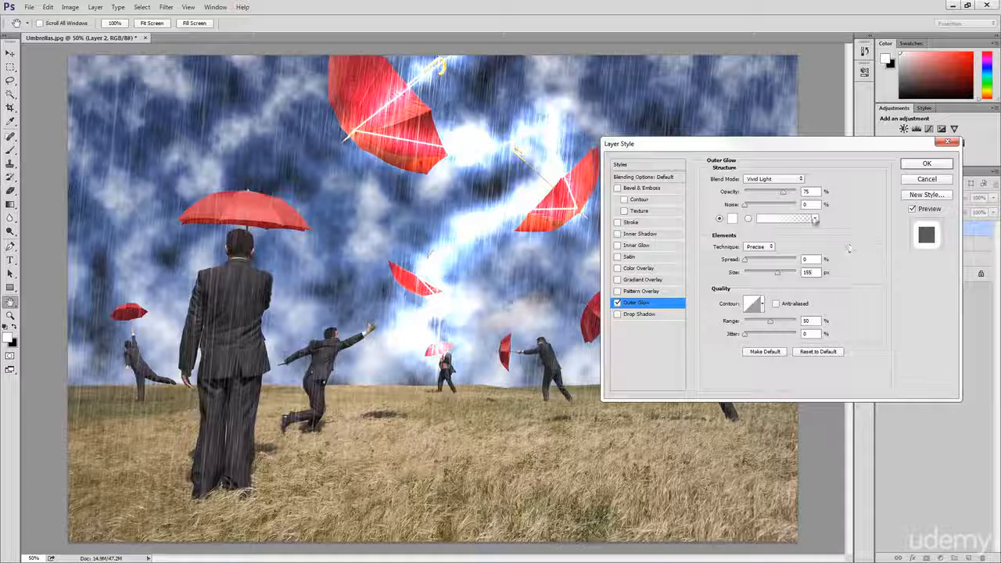
# - Raise the opacity of the lightning's outer glow above 75% and apply the layer style
pyautogui.click(784, 193)
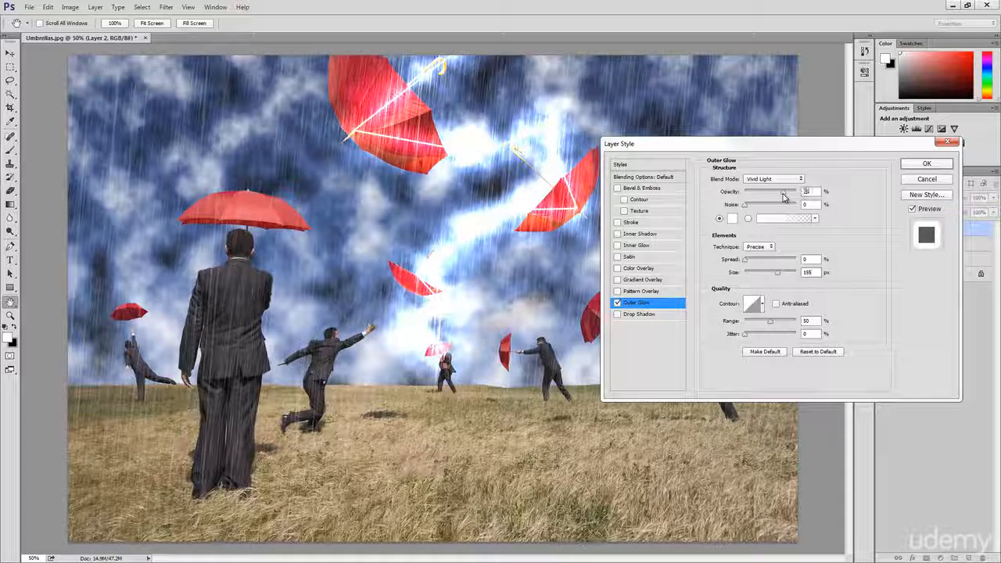
pyautogui.moveTo(784, 196); pyautogui.dragTo(790, 202)
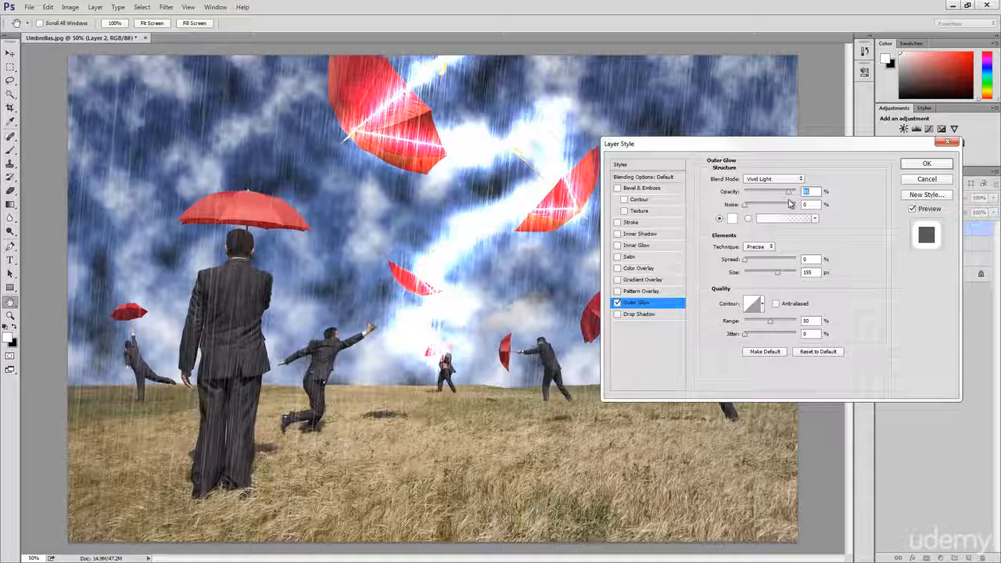
pyautogui.click(921, 164)
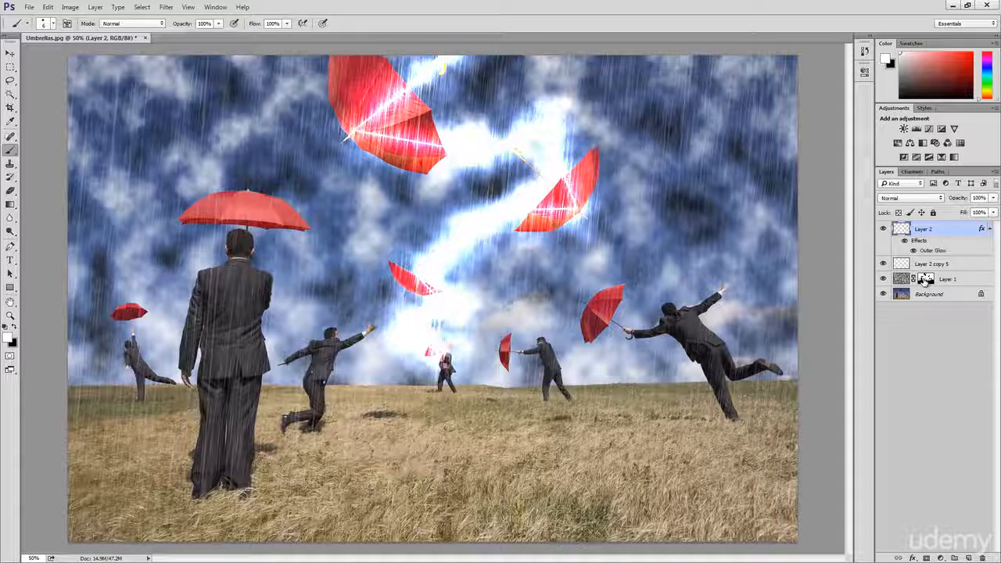
# - Copy the cloud layer's mask onto the lightning layer and set the copied mask's density to 90%
pyautogui.moveTo(925, 280); pyautogui.dragTo(927, 234)
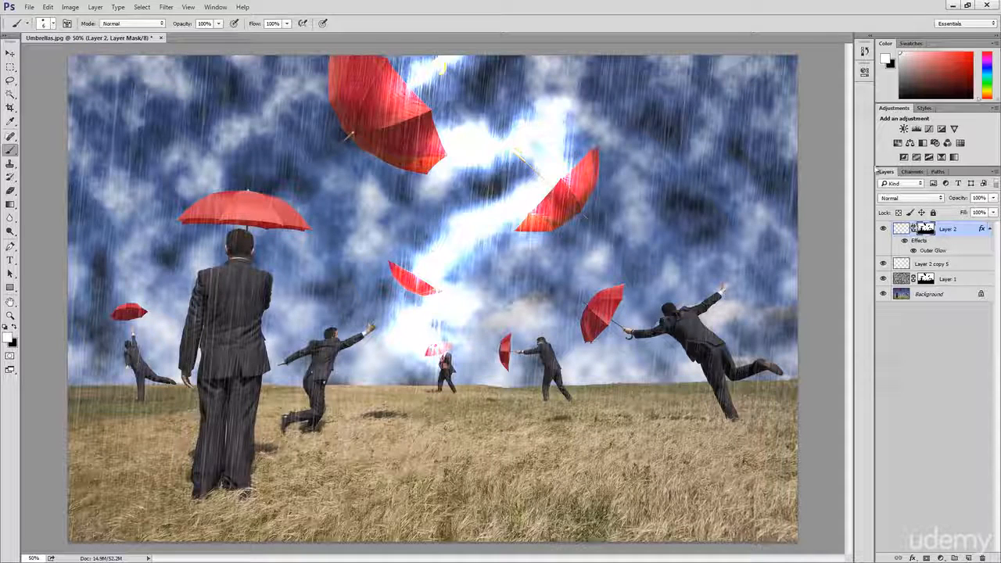
pyautogui.click(864, 75)
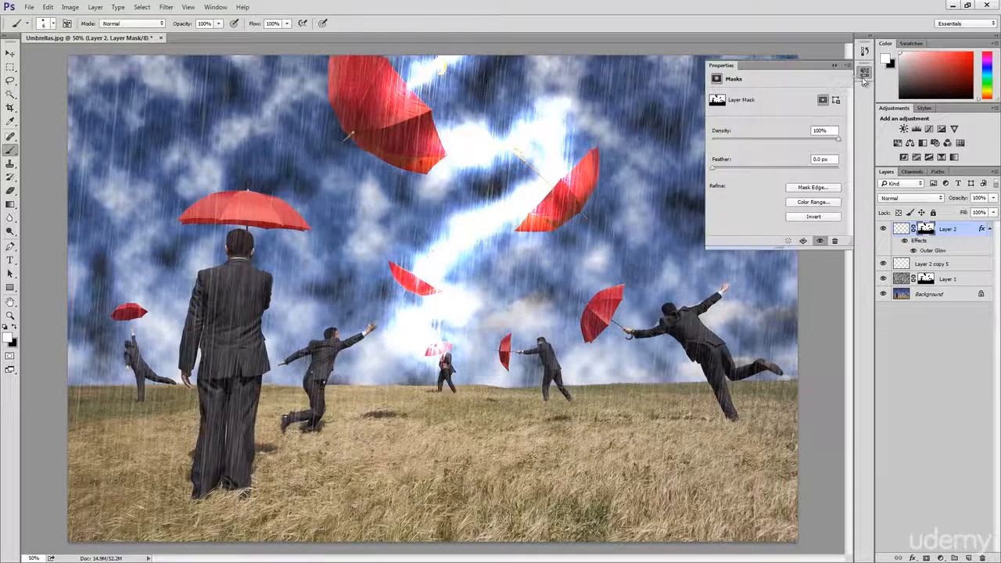
pyautogui.click(834, 130)
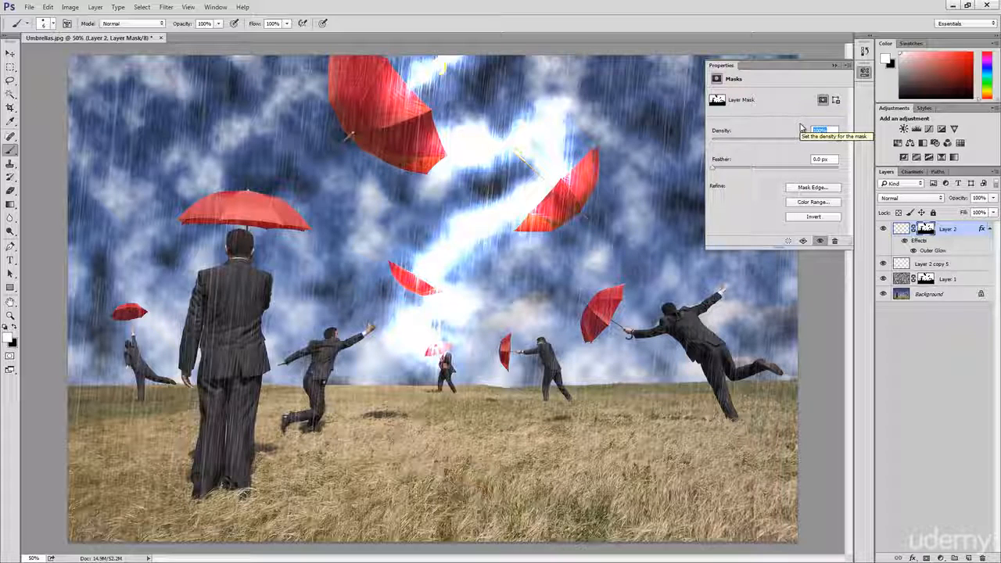
pyautogui.write('90')
pyautogui.press('Return')
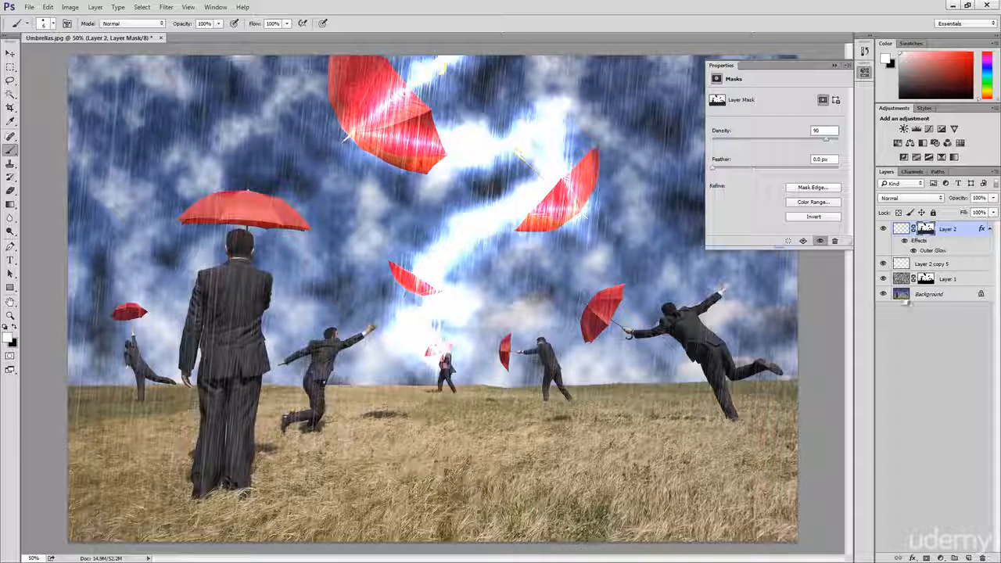
# - Paint more white bolts on the lightning layer itself, linking the large flying umbrella to the two umbrellas at left and connecting the right-hand umbrellas
pyautogui.click(901, 228)
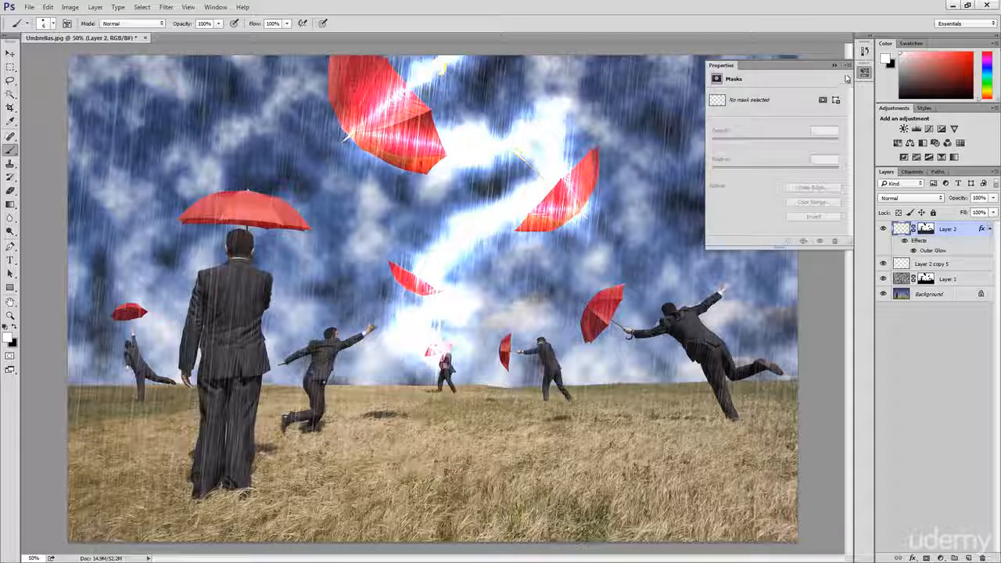
pyautogui.click(864, 74)
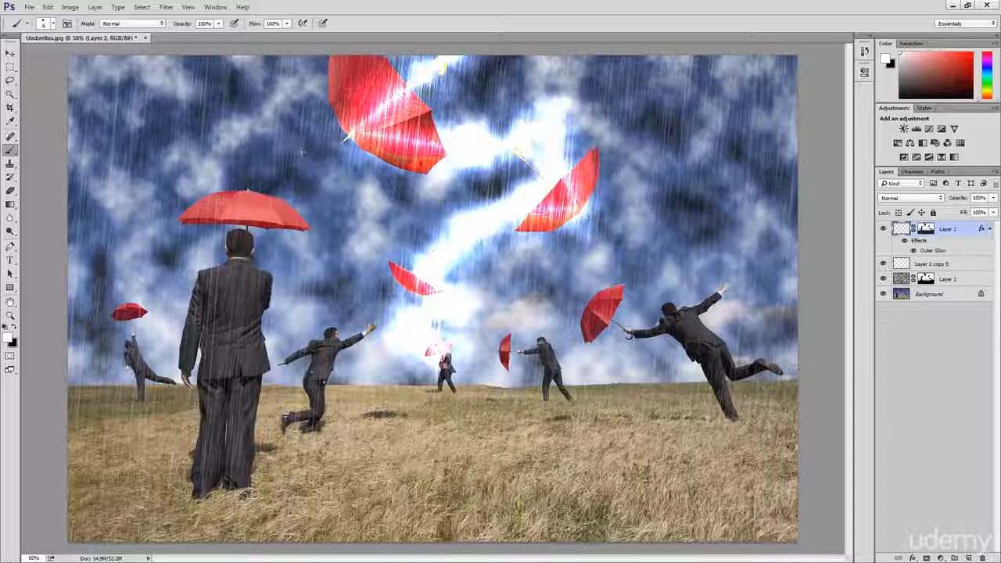
pyautogui.moveTo(298, 138)
pyautogui.mouseDown()
pyautogui.moveTo(250, 86)
pyautogui.moveTo(258, 114)
pyautogui.moveTo(335, 143)
pyautogui.moveTo(314, 145)
pyautogui.moveTo(349, 136)
pyautogui.moveTo(264, 88)
pyautogui.moveTo(222, 78)
pyautogui.mouseUp()
pyautogui.moveTo(219, 117)
pyautogui.mouseDown()
pyautogui.moveTo(213, 150)
pyautogui.moveTo(244, 205)
pyautogui.mouseUp()
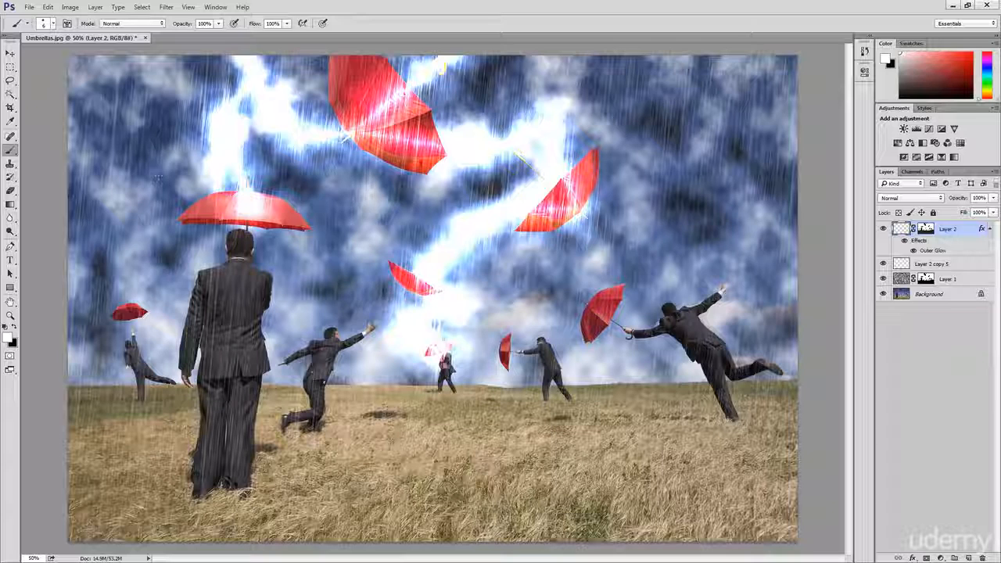
pyautogui.moveTo(168, 170)
pyautogui.mouseDown()
pyautogui.moveTo(234, 188)
pyautogui.moveTo(125, 125)
pyautogui.mouseUp()
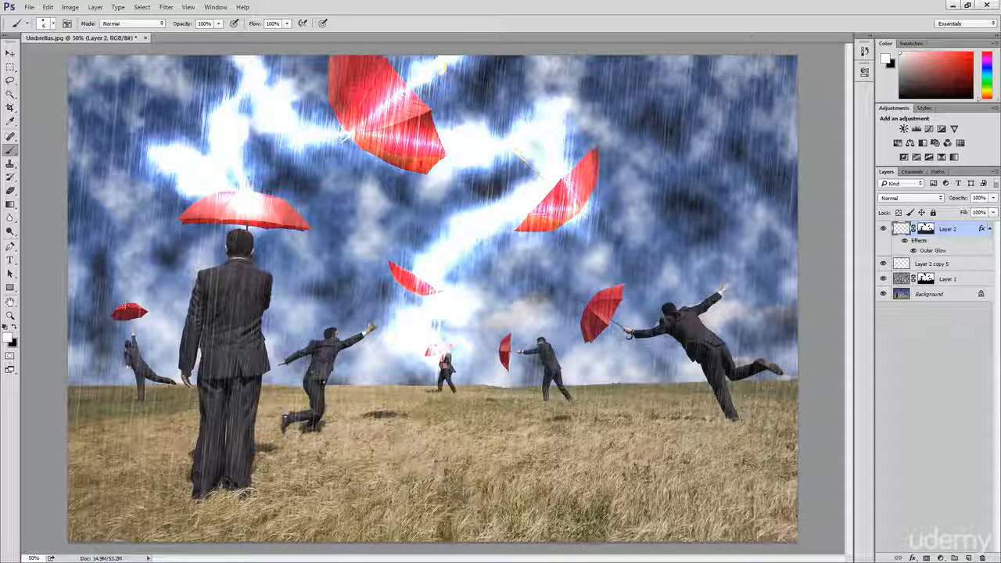
pyautogui.moveTo(170, 157); pyautogui.dragTo(129, 308)
pyautogui.moveTo(156, 242); pyautogui.dragTo(126, 332)
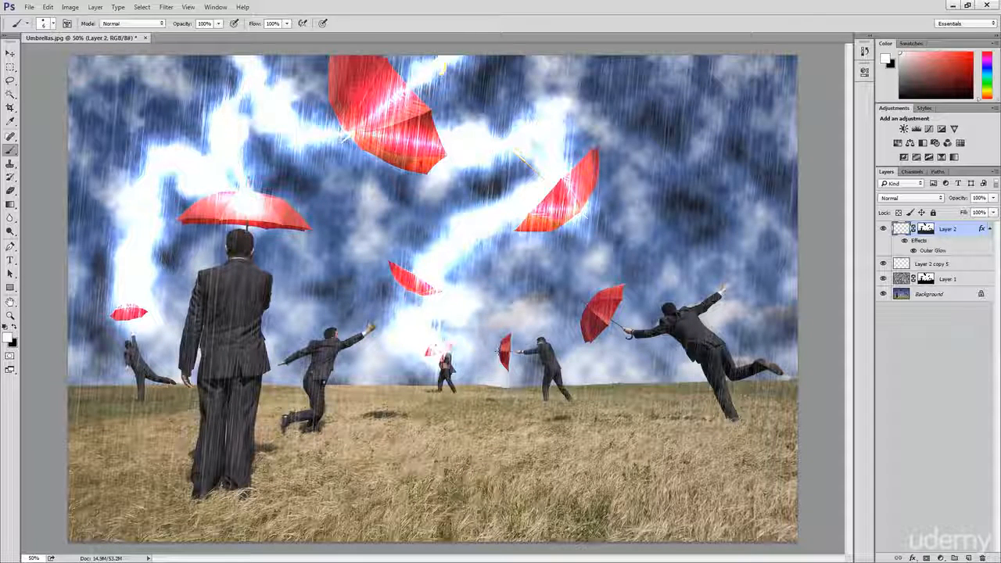
pyautogui.moveTo(508, 376)
pyautogui.mouseDown()
pyautogui.moveTo(477, 328)
pyautogui.moveTo(532, 301)
pyautogui.moveTo(574, 296)
pyautogui.mouseUp()
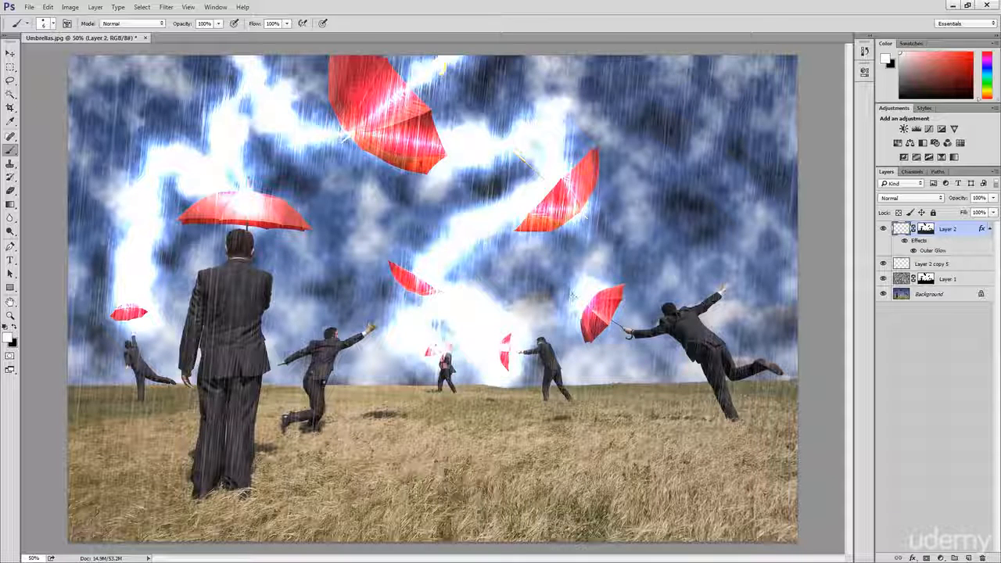
pyautogui.moveTo(500, 321)
pyautogui.mouseDown()
pyautogui.moveTo(622, 254)
pyautogui.moveTo(575, 207)
pyautogui.moveTo(618, 219)
pyautogui.mouseUp()
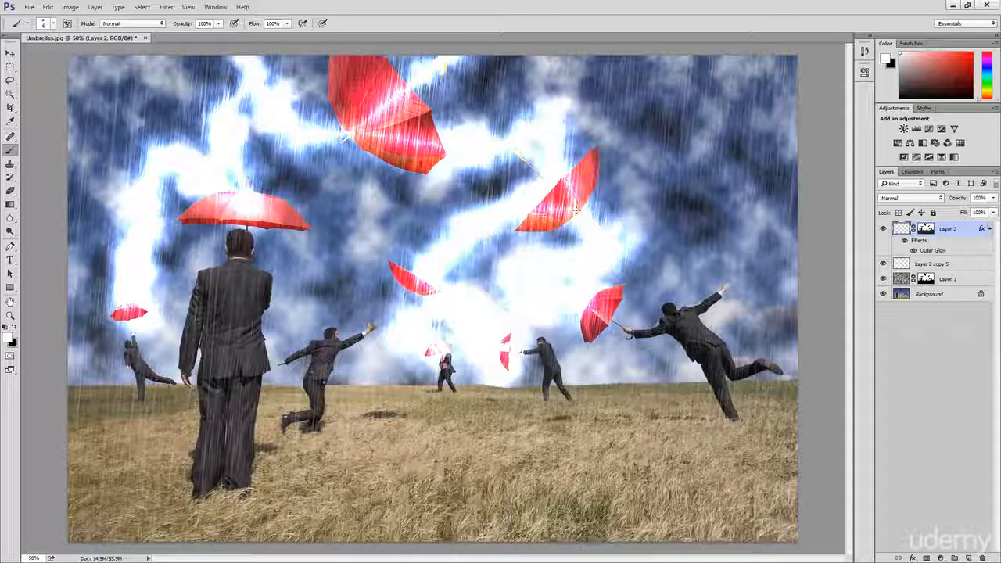
# - Try painting thin black strokes over the bright glow between the two right-hand men's umbrellas, using black as the foreground colour
pyautogui.press('x')
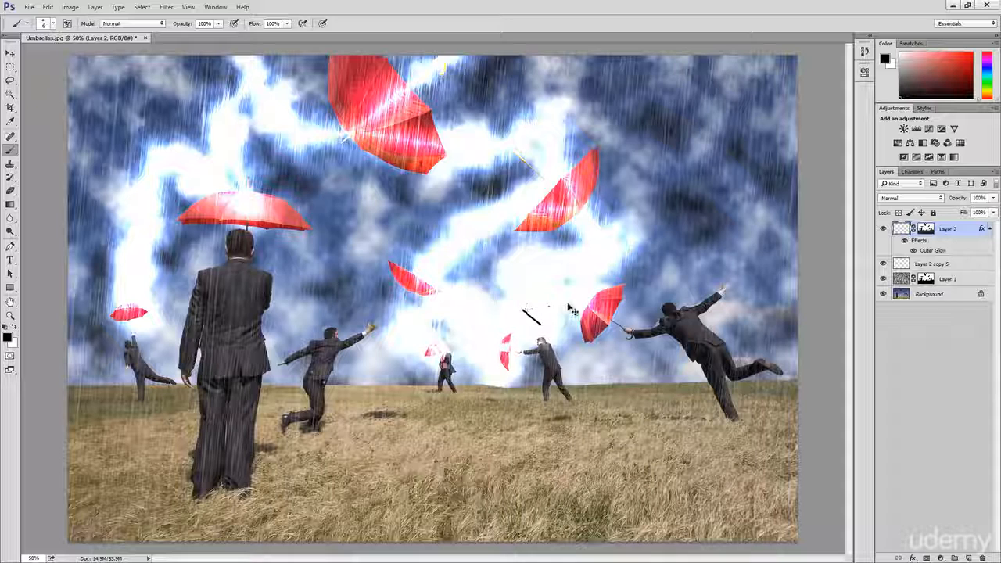
pyautogui.moveTo(570, 308); pyautogui.dragTo(552, 350)
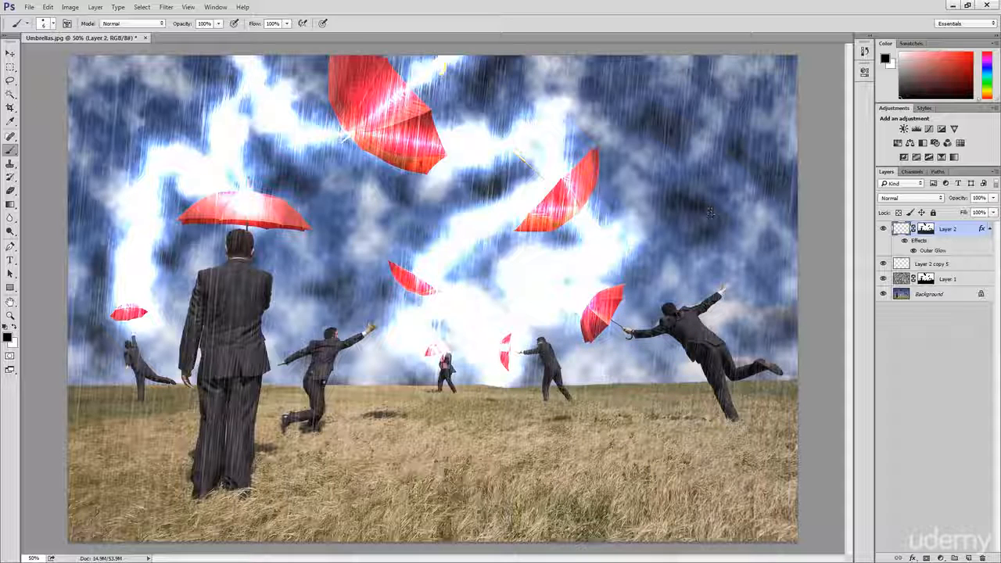